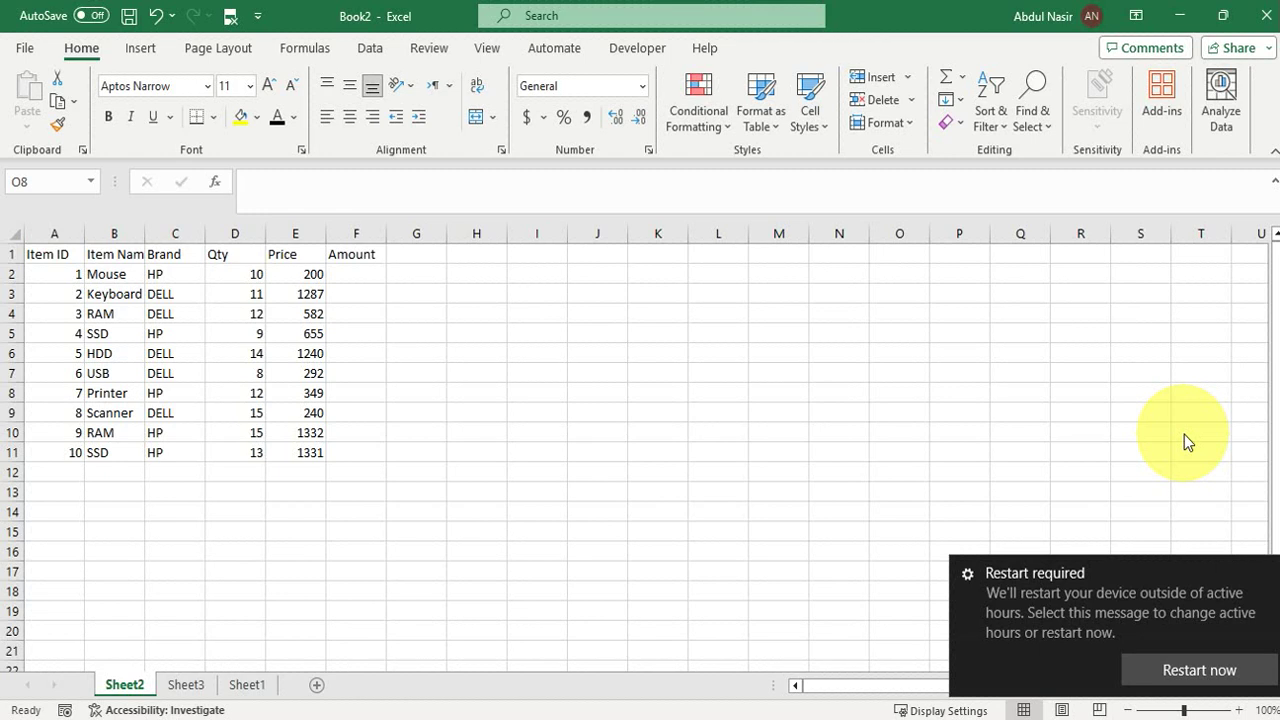
- Dismiss the restart notification and look over Sheet2, Sheet3 and Sheet1
left_click(1268, 574)
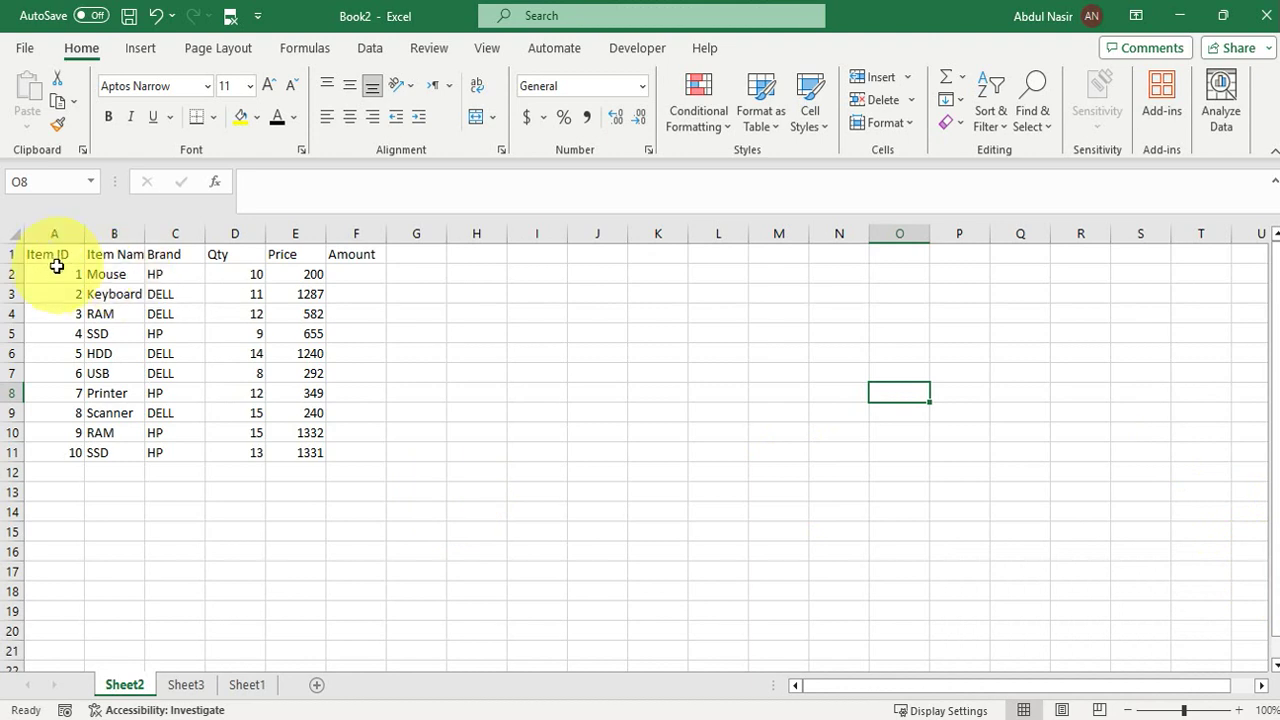
left_click_drag(55, 258, 327, 453)
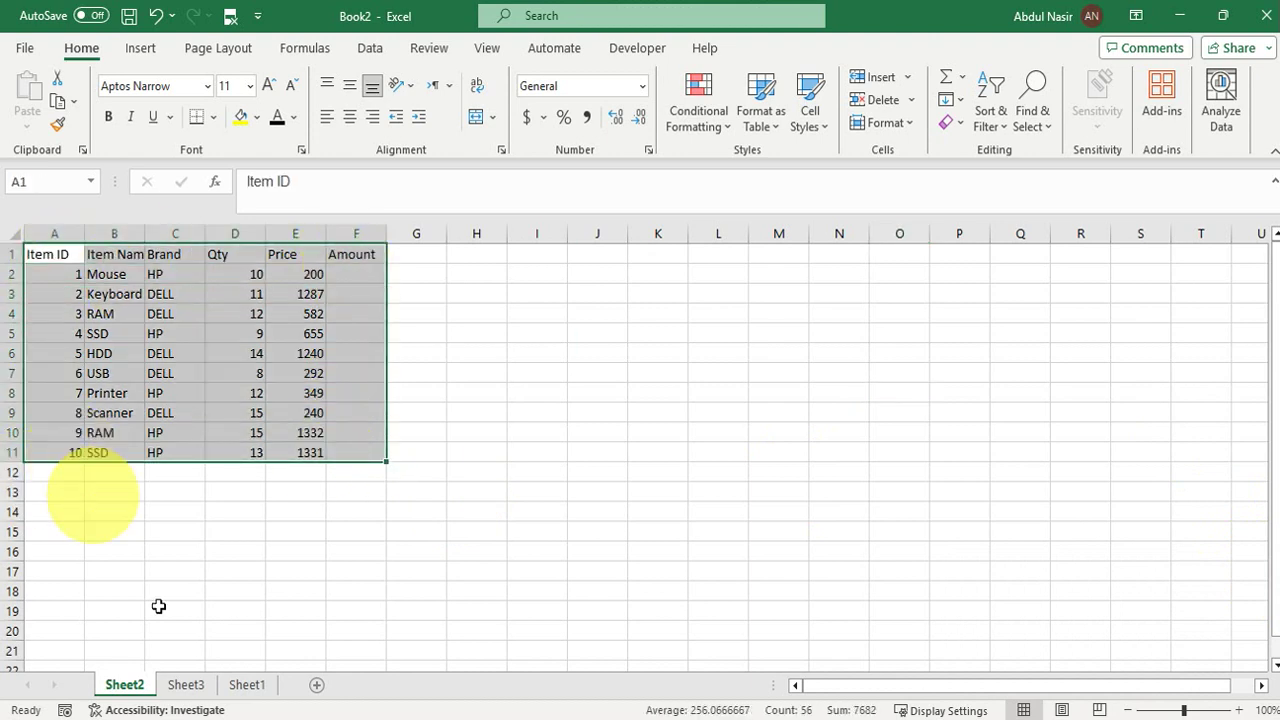
left_click(187, 687)
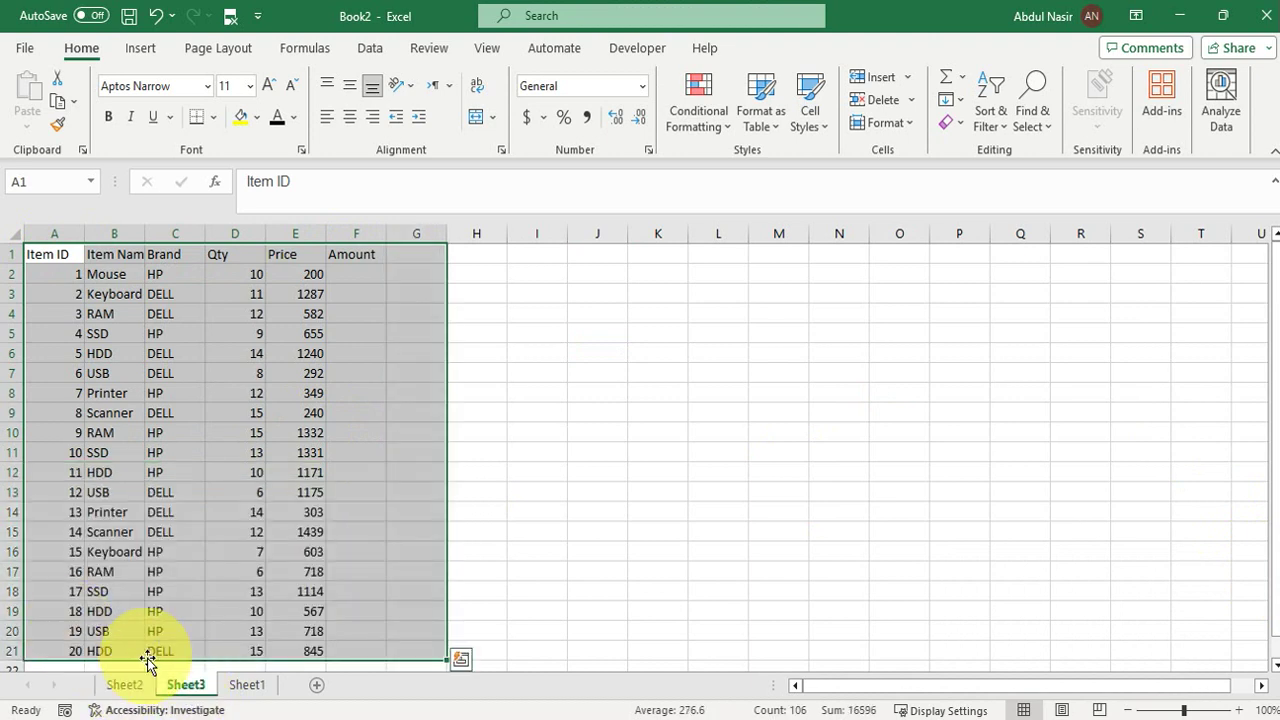
left_click(248, 686)
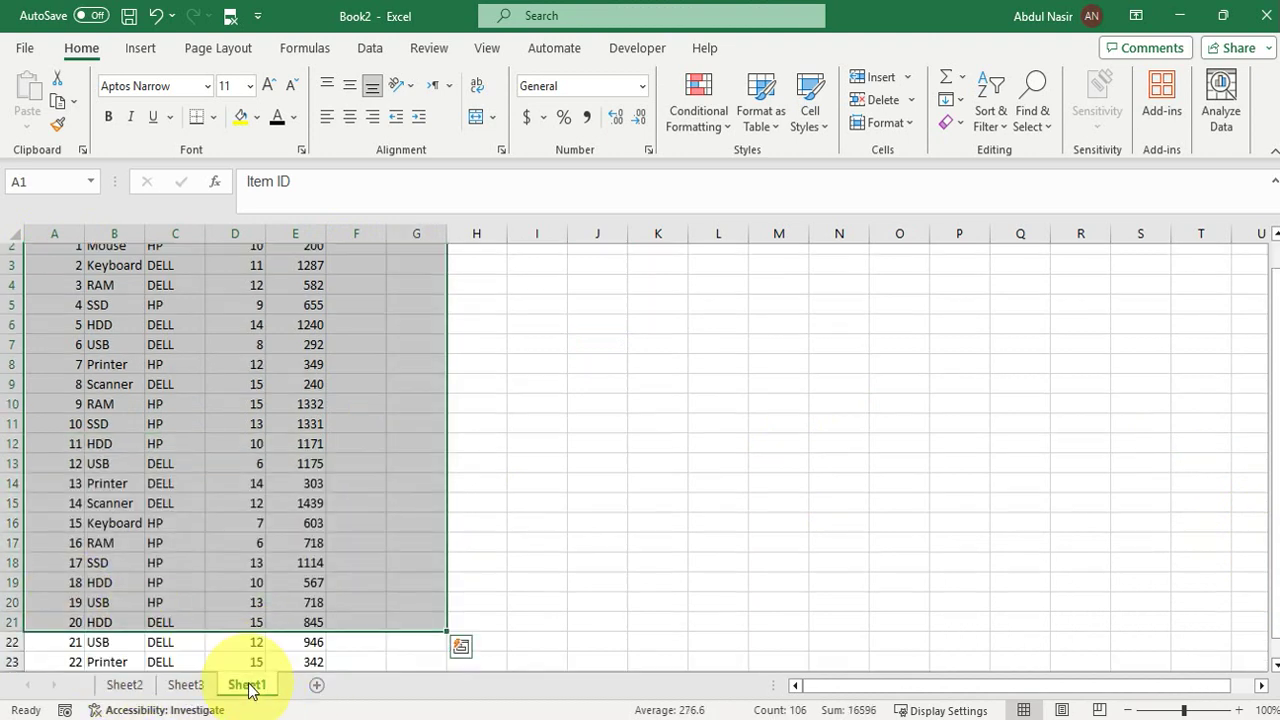
left_click_drag(1272, 445, 1272, 452)
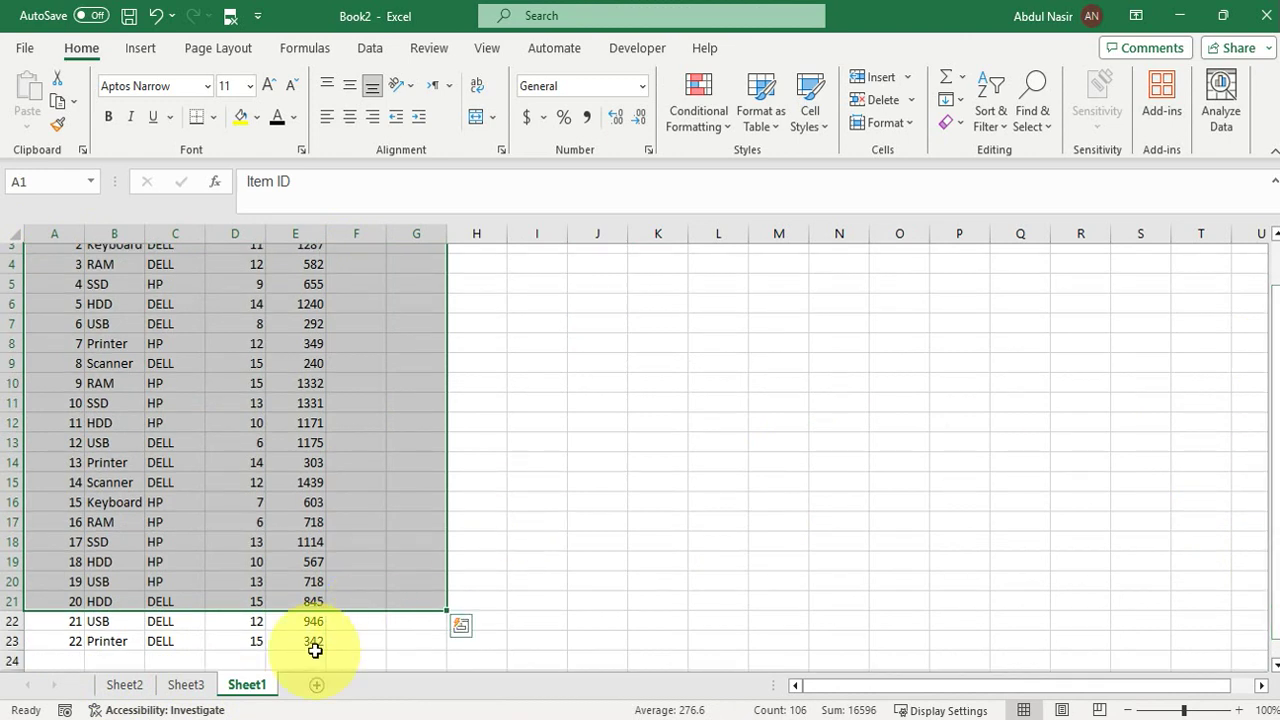
- Copy Sheet1's item rows B17:E23 and paste them starting at B24
left_click(316, 646)
left_click_drag(316, 646, 131, 528)
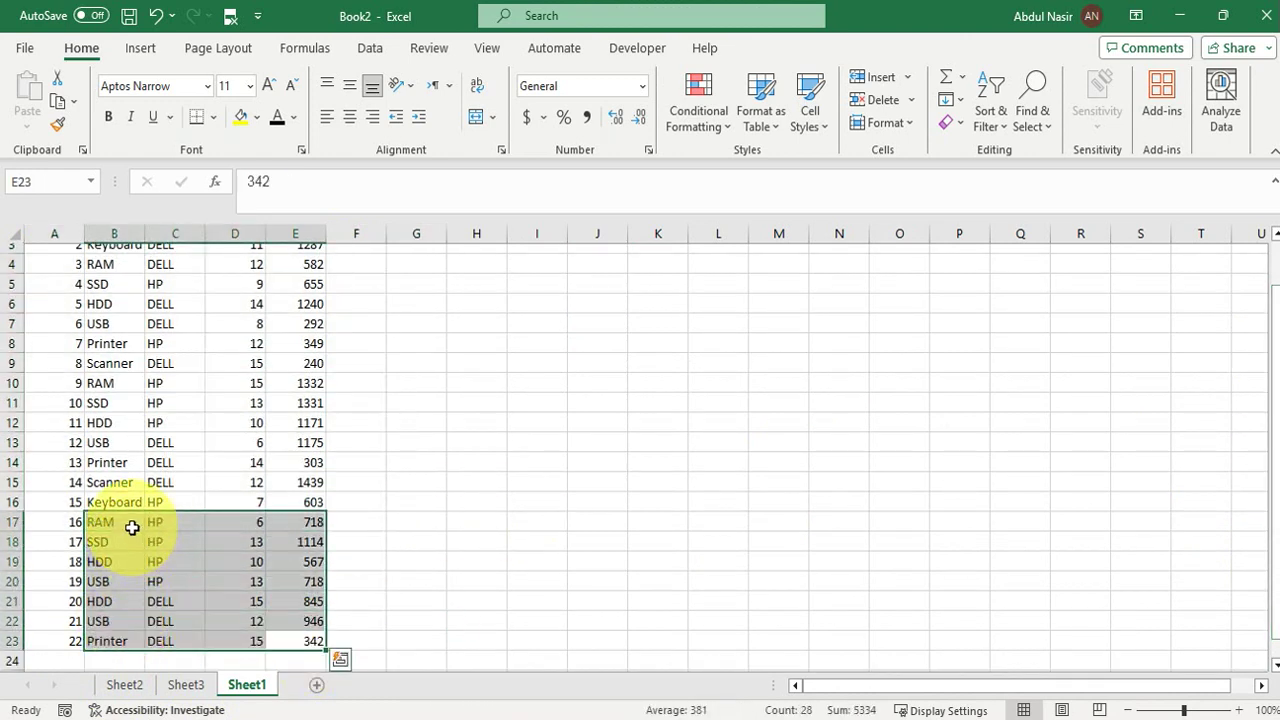
key("ctrl+c")
left_click(107, 654)
key("ctrl+v")
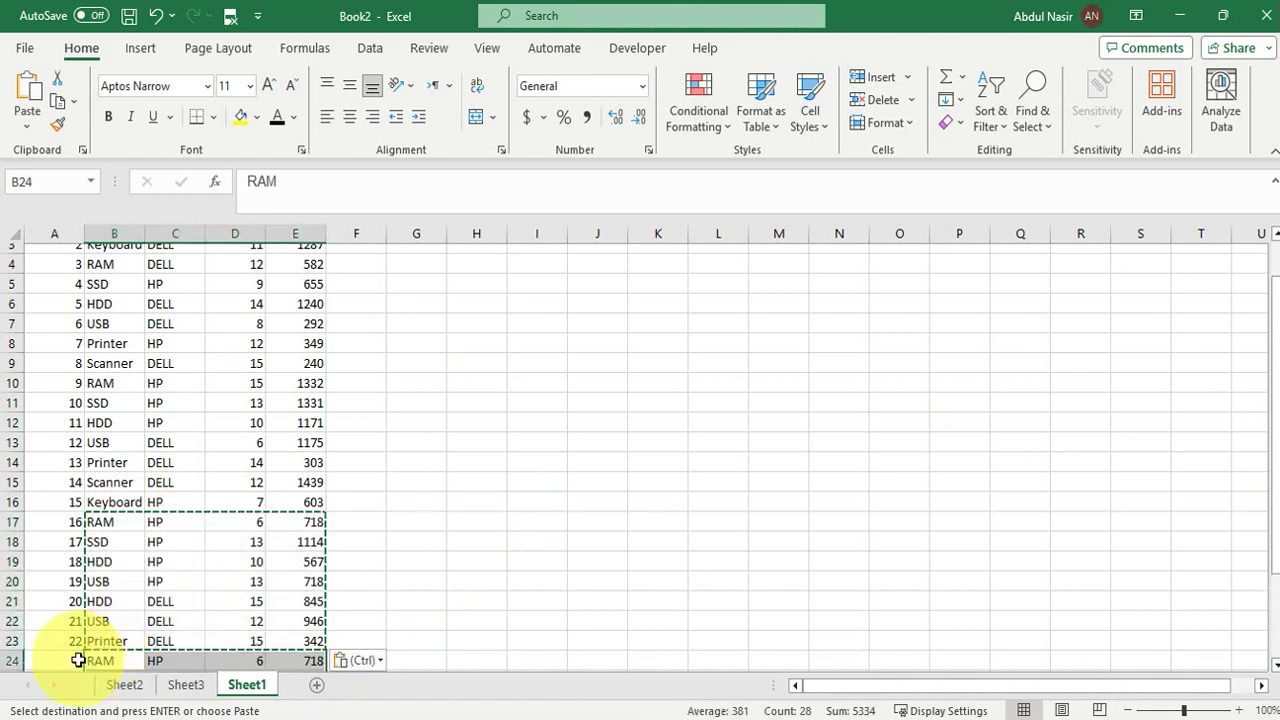
- Continue the Item ID series from A22:A23 down to A30 (up to 29), then return to Sheet2
left_click(77, 660)
left_click(76, 622)
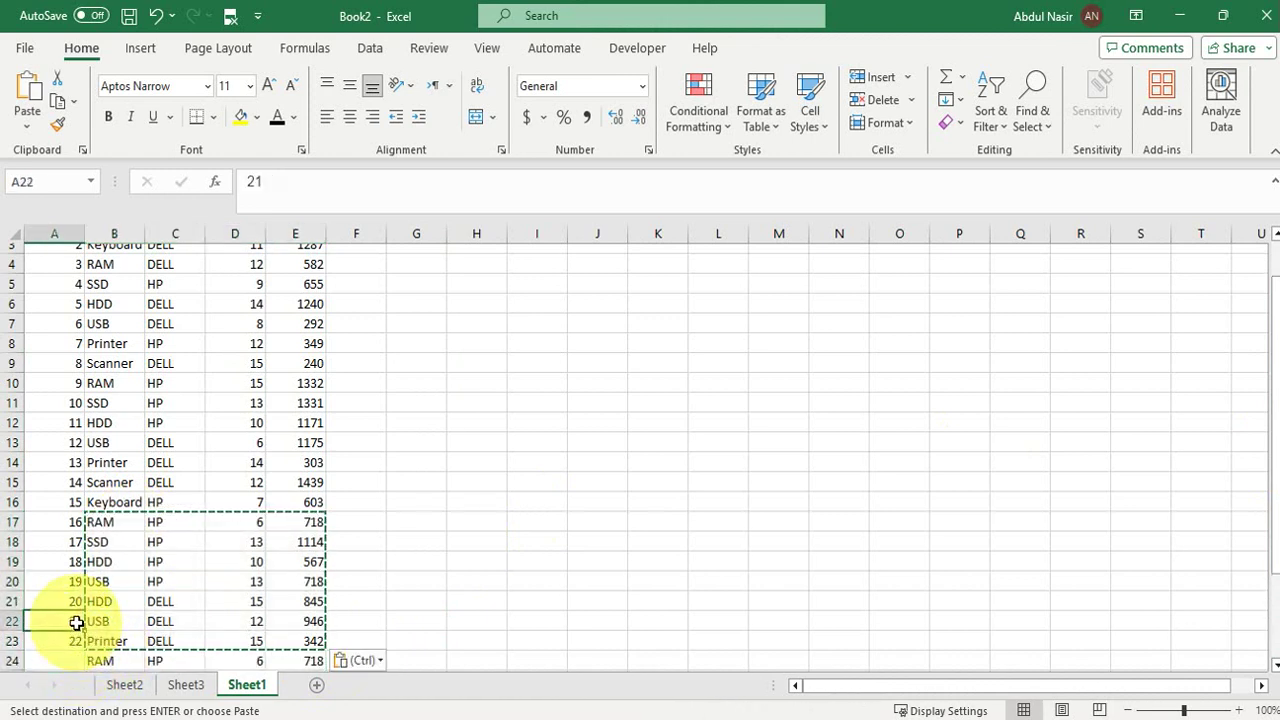
left_click_drag(76, 622, 80, 642)
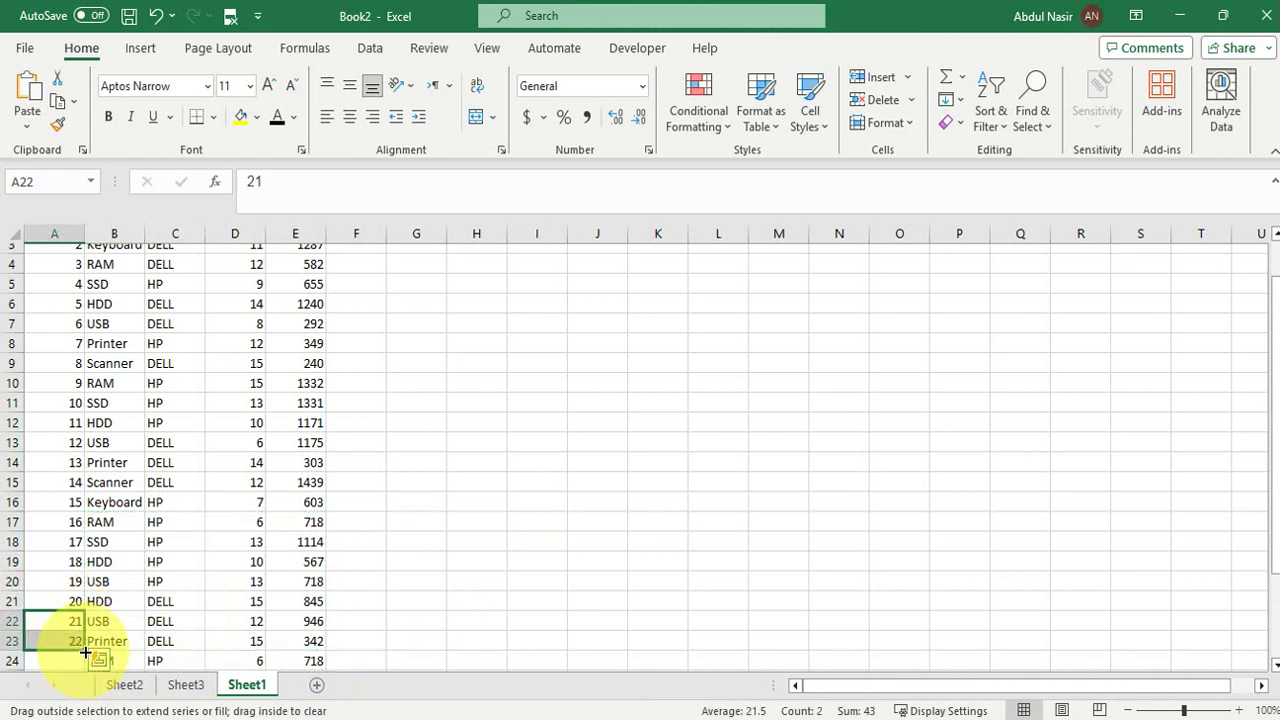
double_click(81, 656)
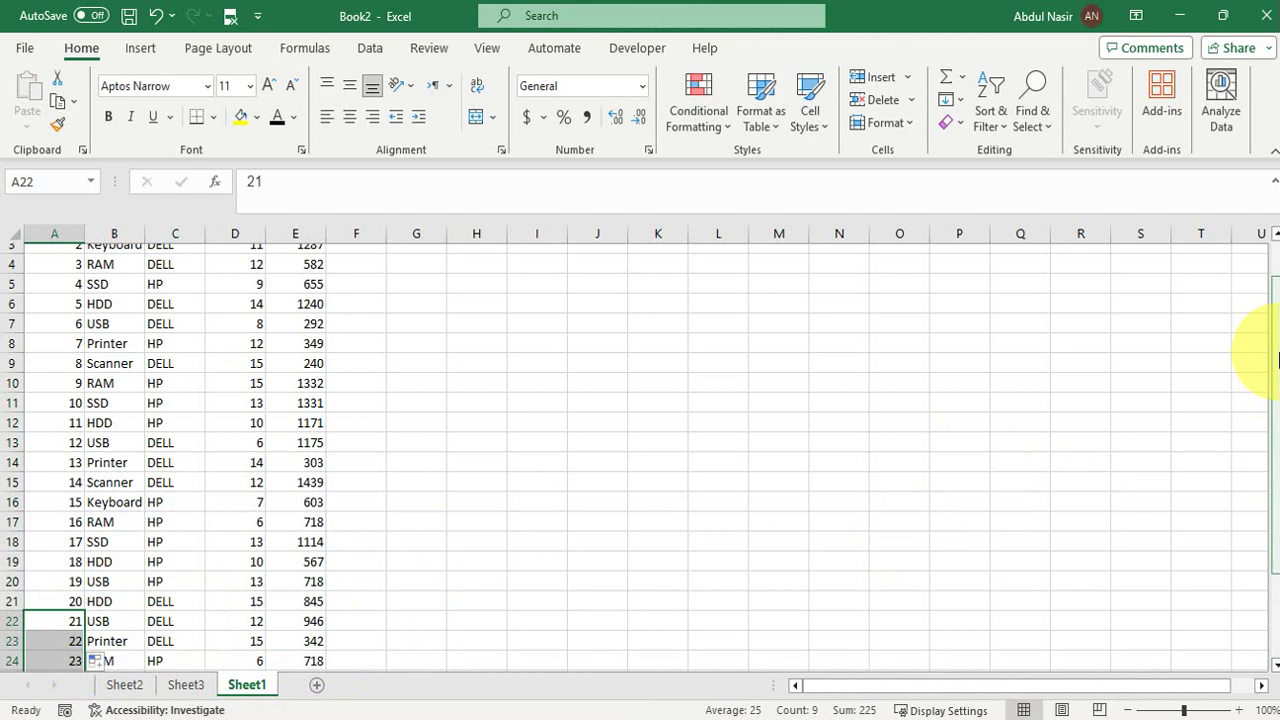
scroll(1258, 500, "down", 2)
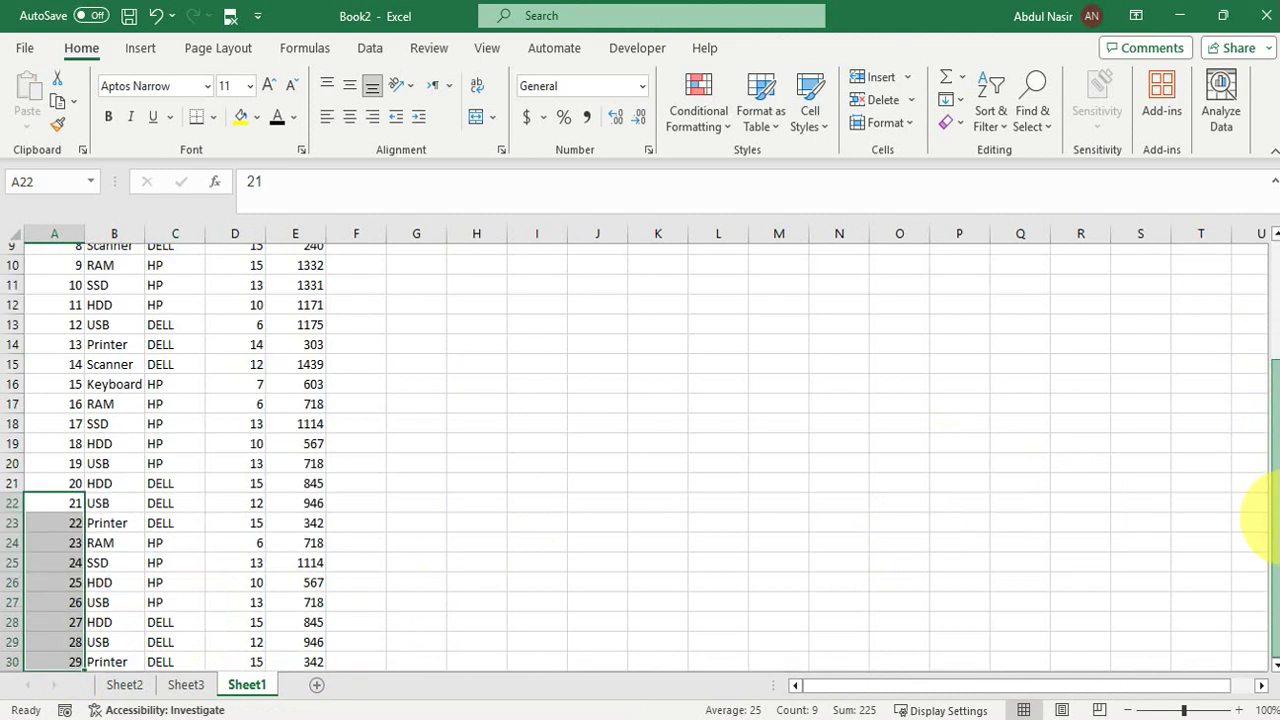
left_click(657, 503)
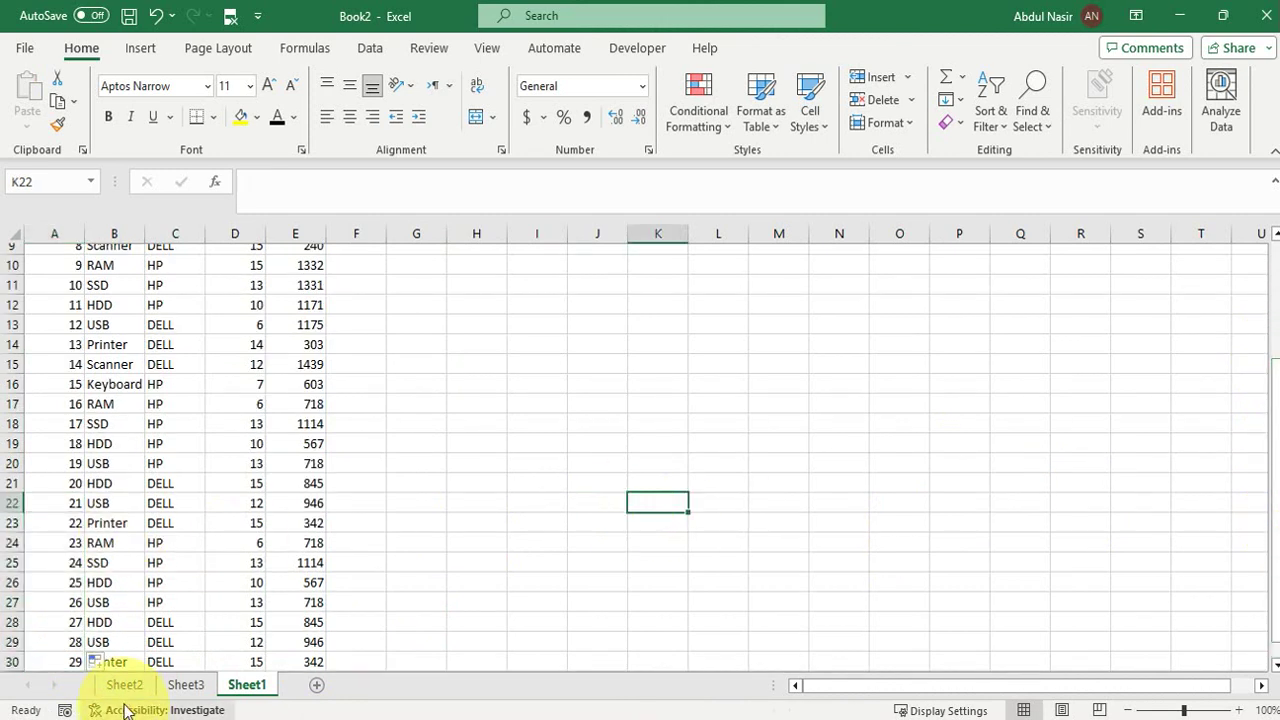
left_click(124, 685)
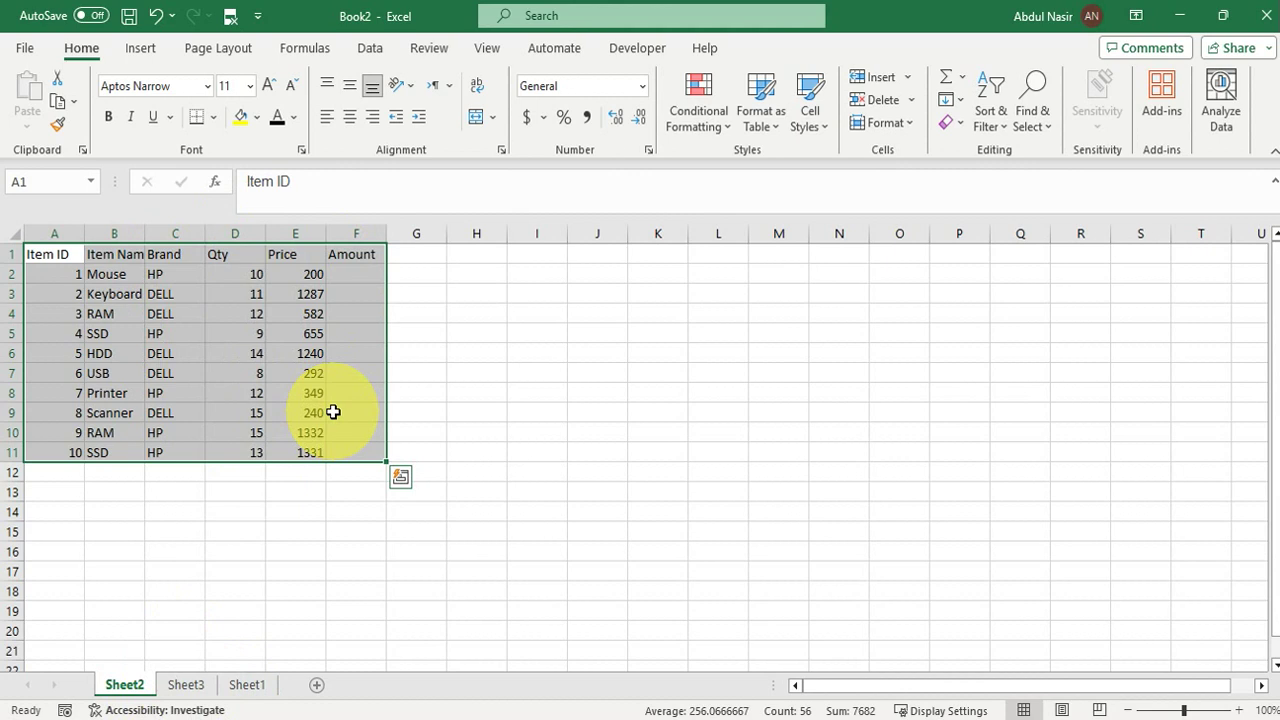
- Record a macro named Recmac with shortcut Ctrl+p, since Ctrl+c conflicts
left_click(487, 50)
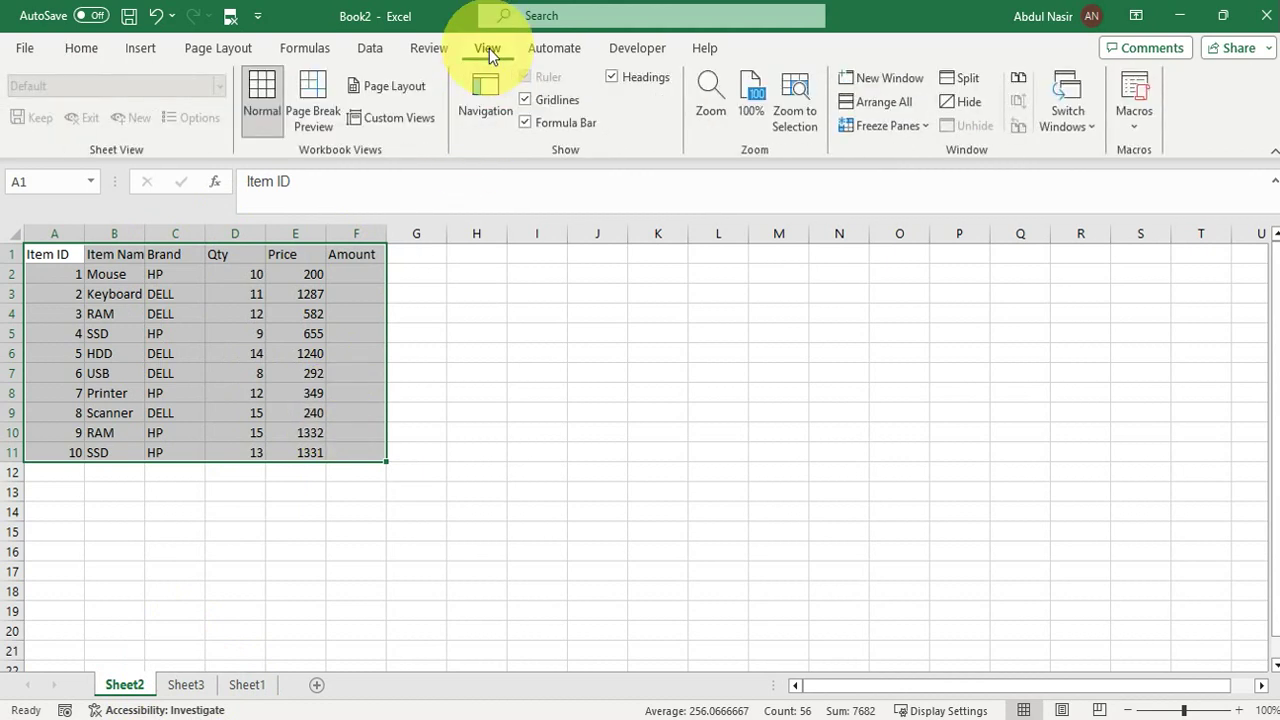
left_click(647, 48)
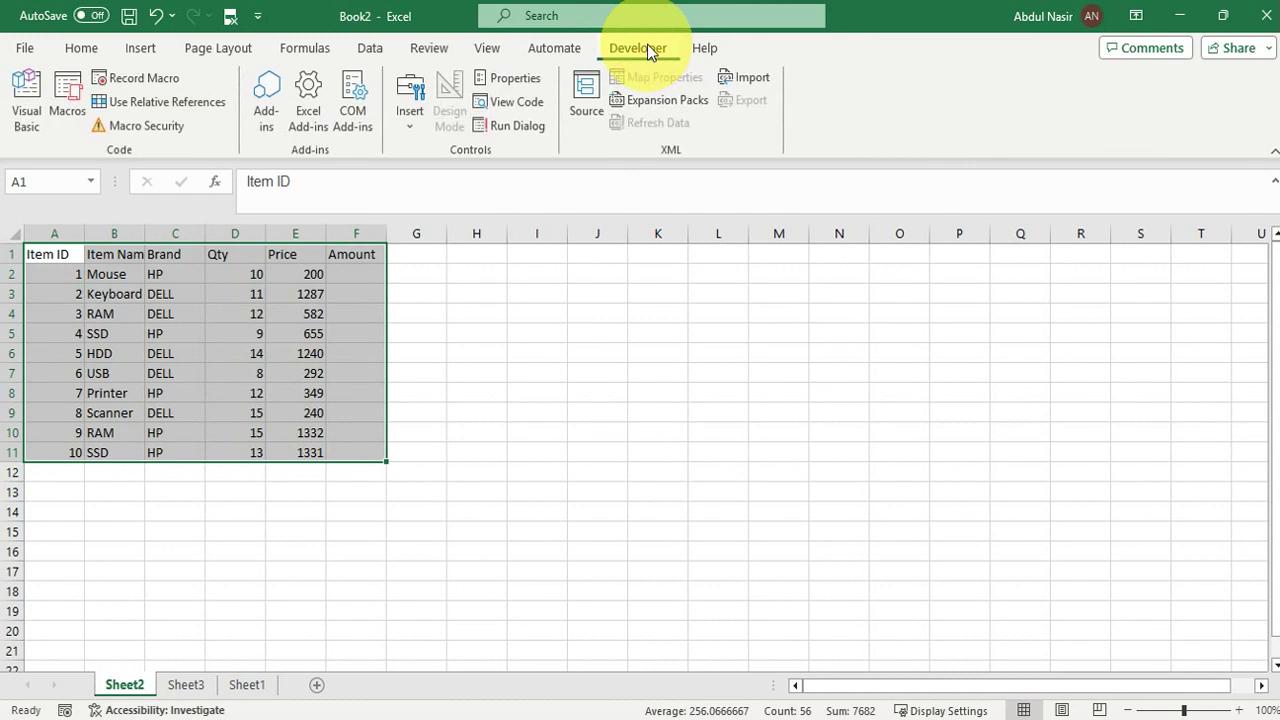
left_click(126, 85)
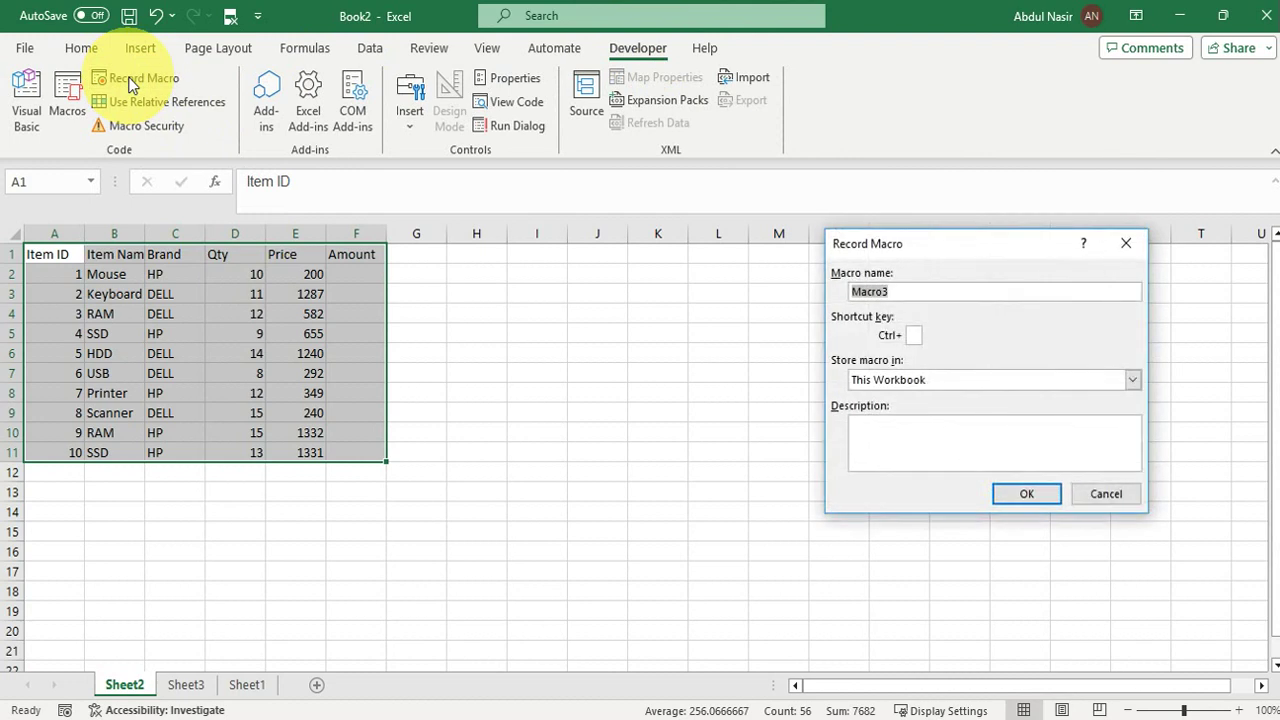
type("Red")
key("BackSpace")
type("cmac")
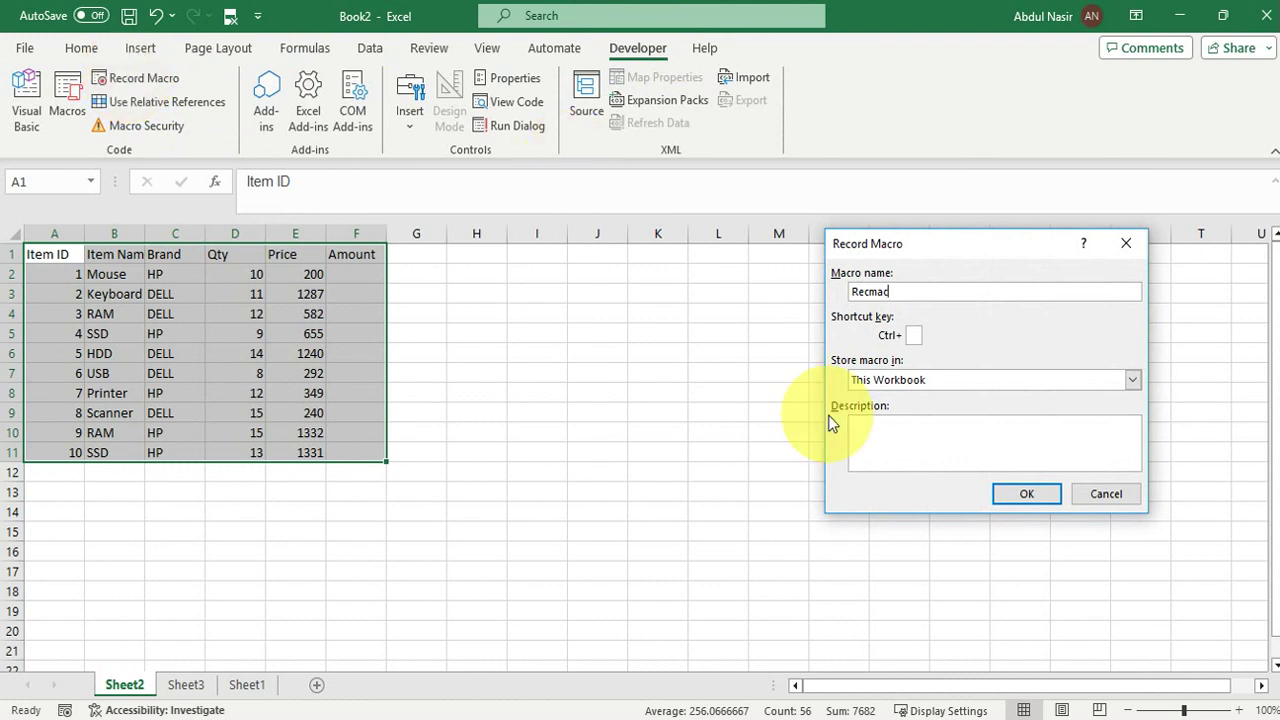
left_click(914, 335)
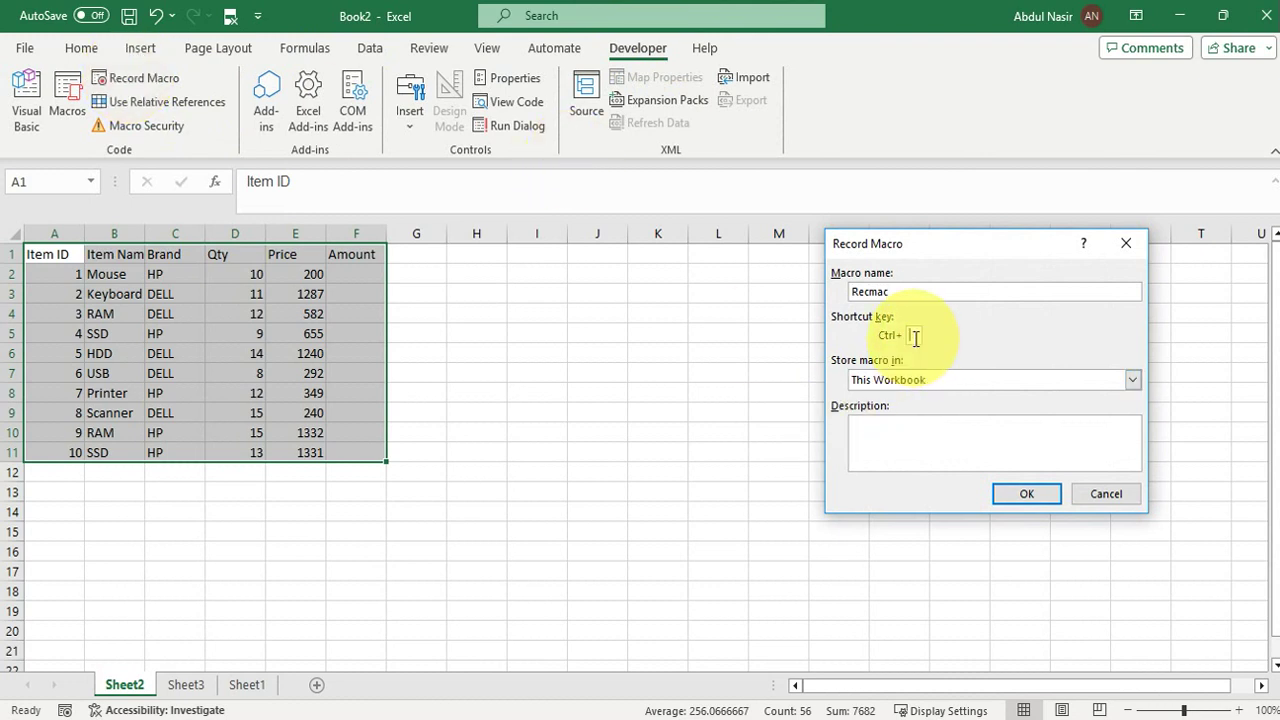
type("c")
left_click(1020, 500)
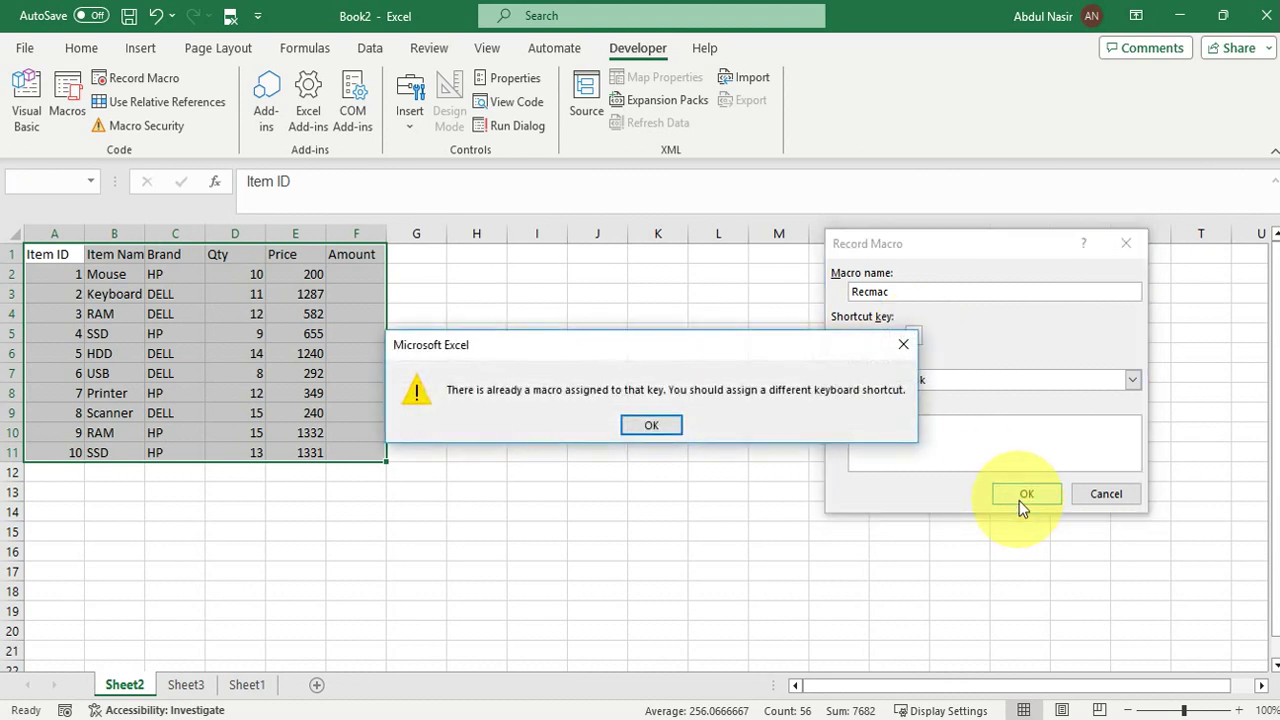
left_click(905, 344)
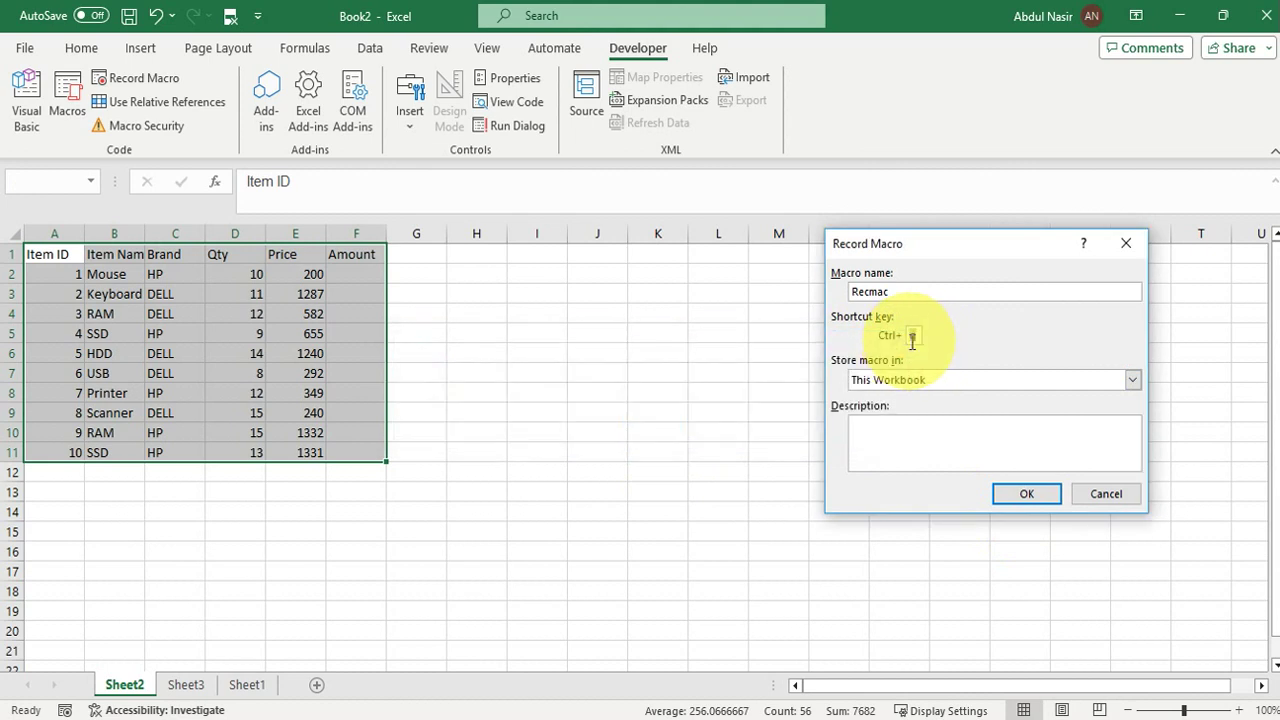
type("p")
left_click(1035, 501)
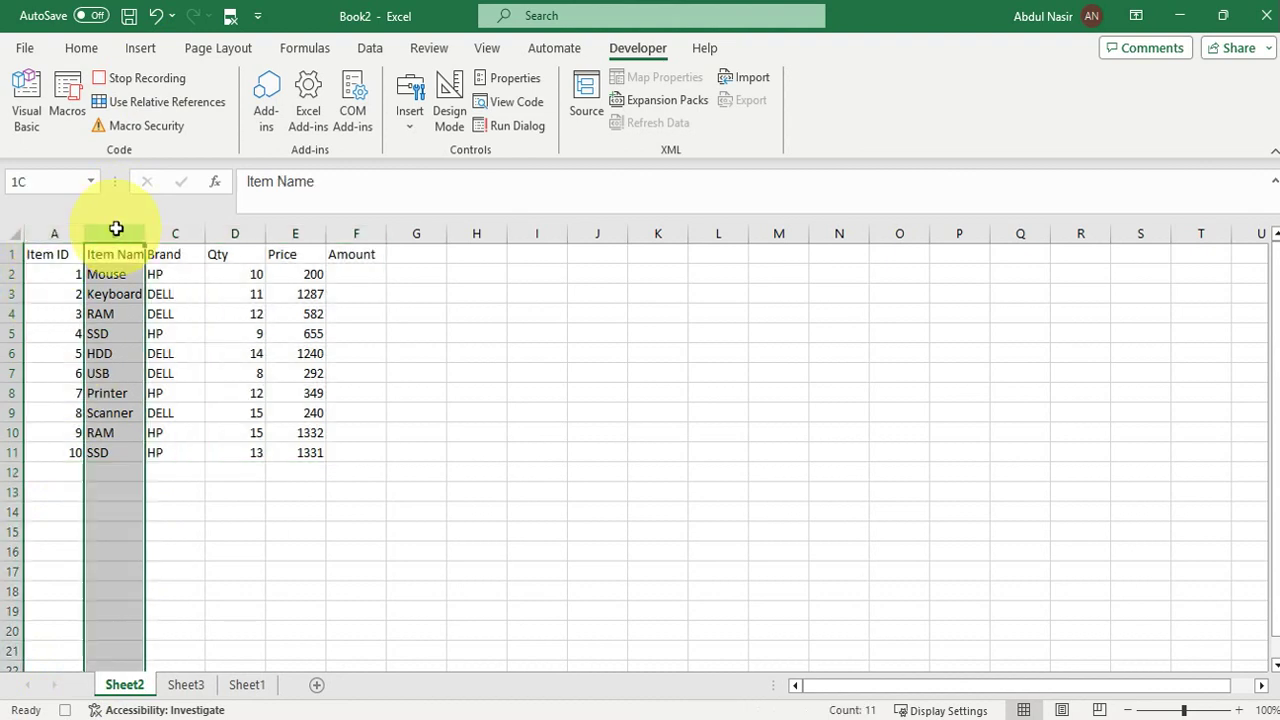
- Insert two blank columns before the table at columns A:B
left_click_drag(115, 224, 66, 224)
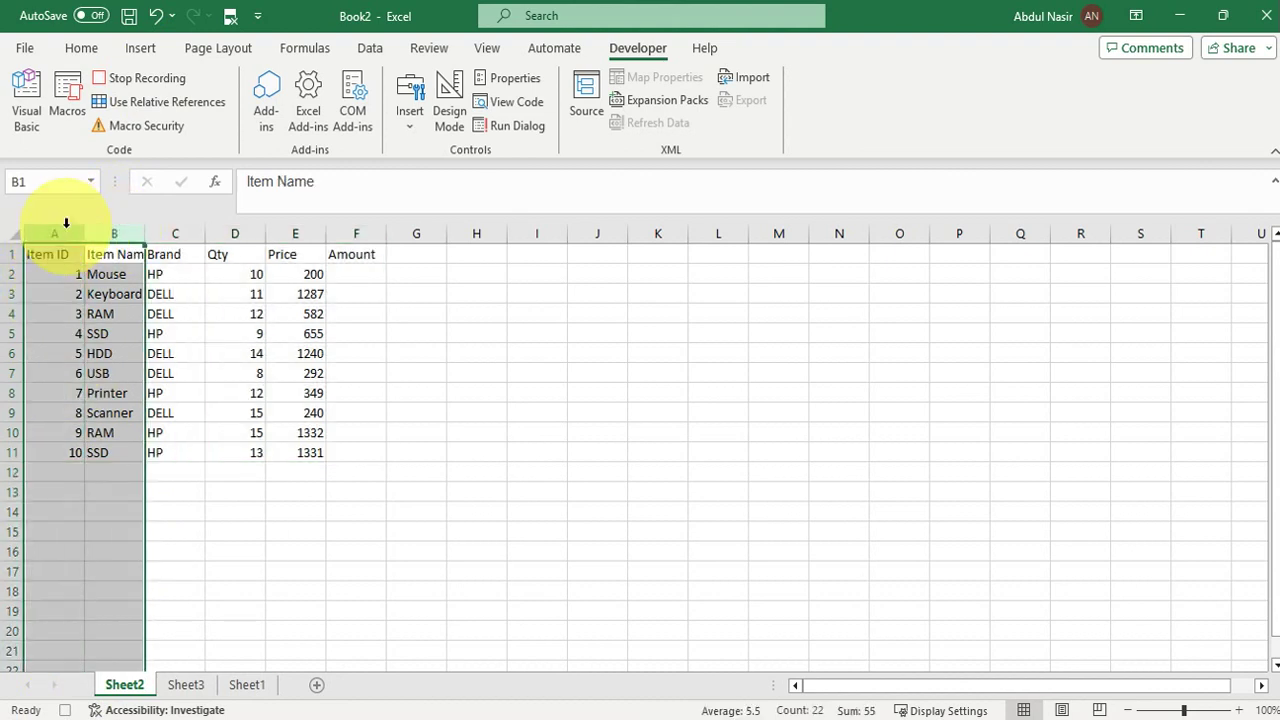
right_click(66, 228)
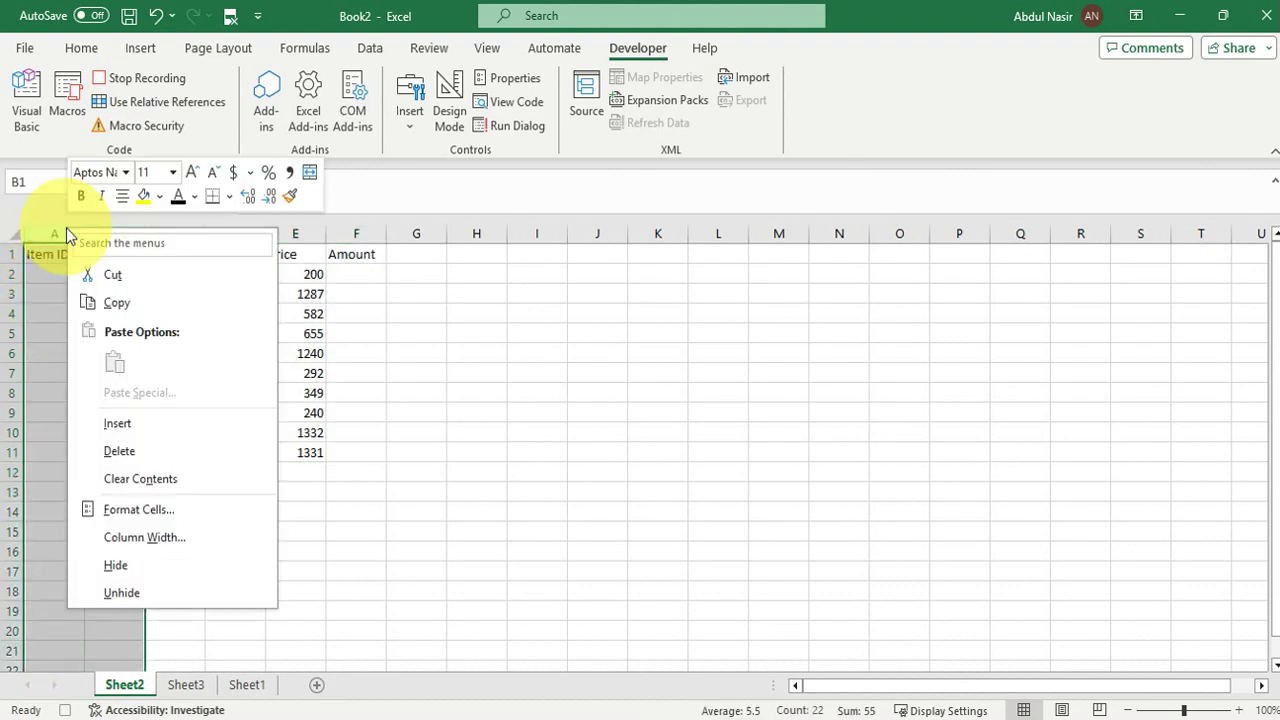
left_click(145, 420)
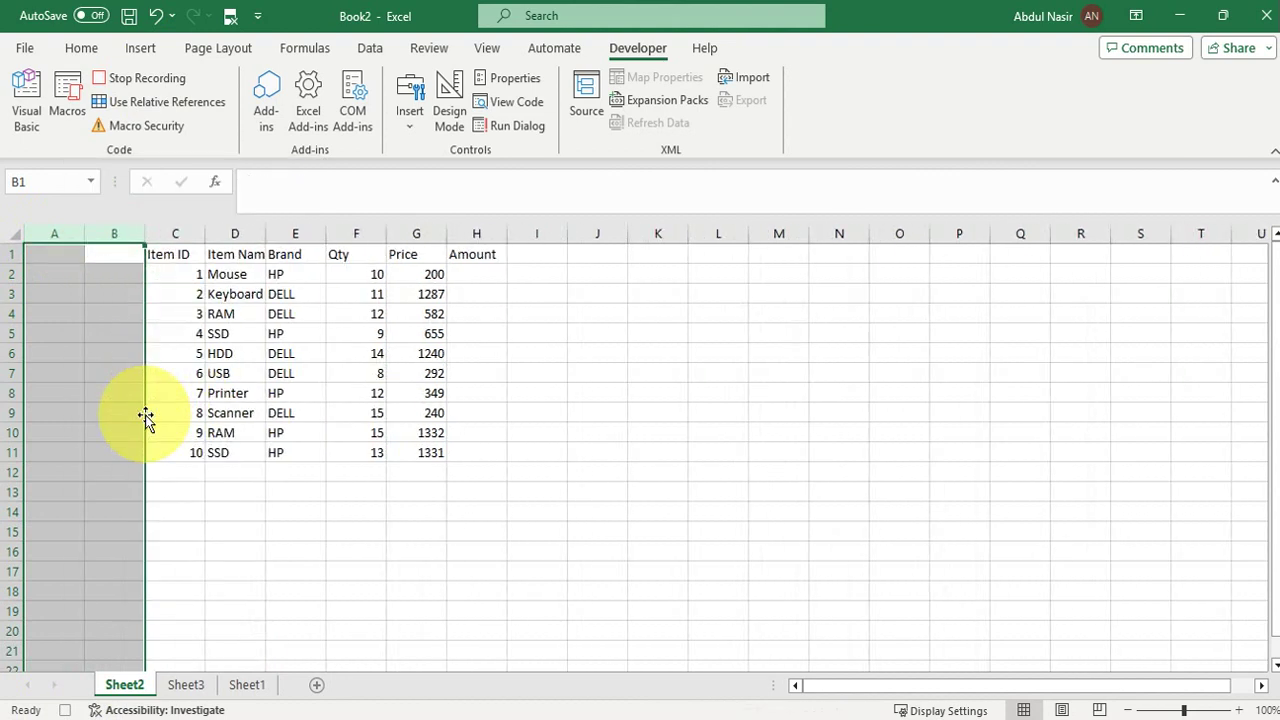
- Insert three blank rows above the table so it starts at C4
left_click_drag(9, 252, 5, 293)
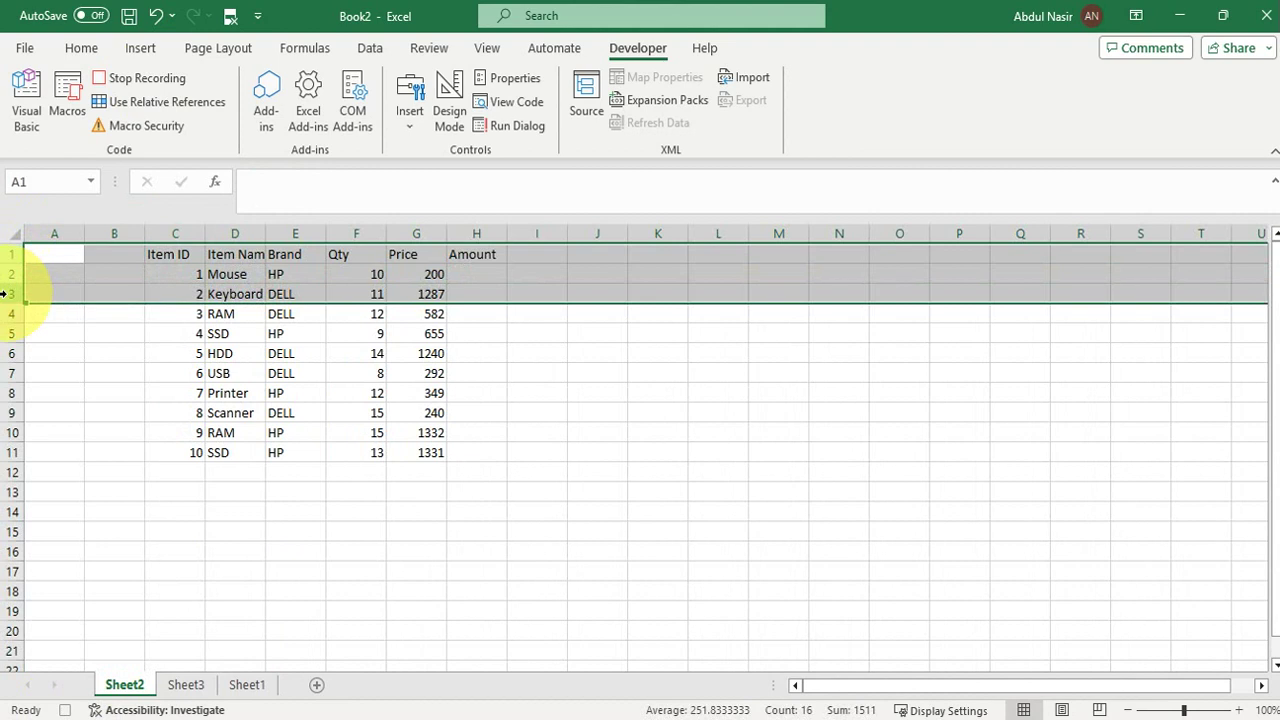
right_click(5, 293)
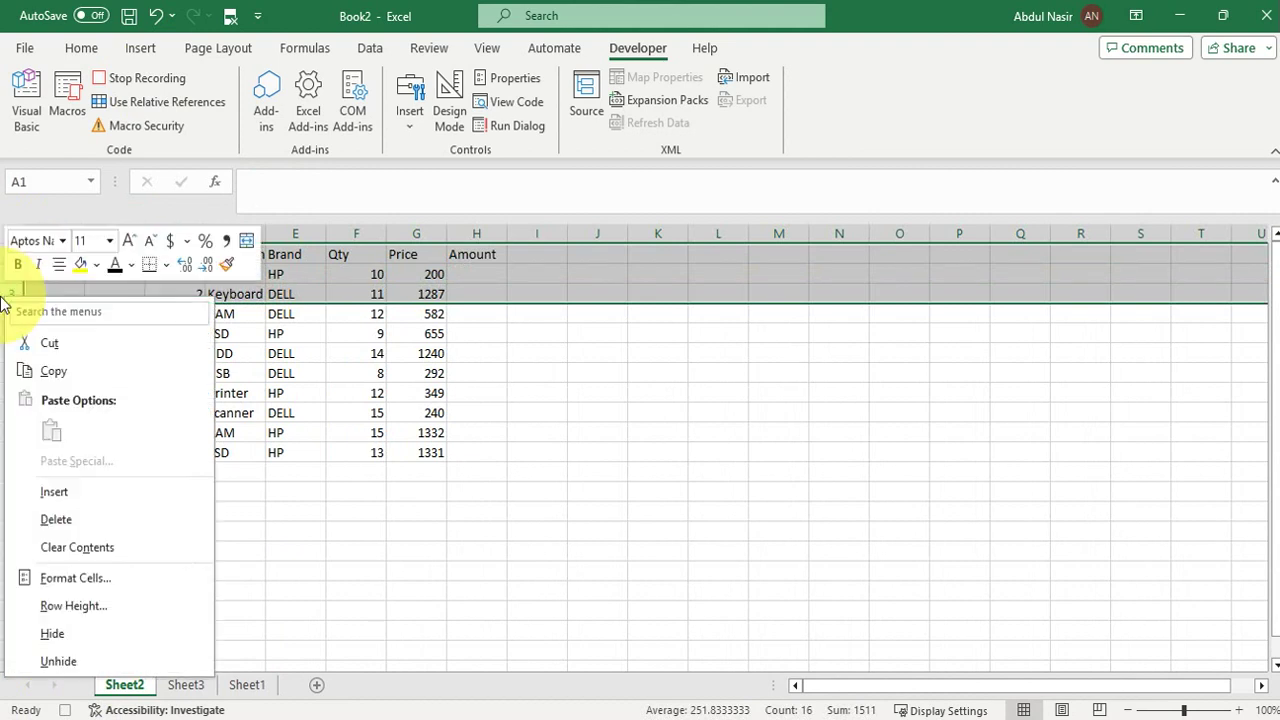
left_click(61, 491)
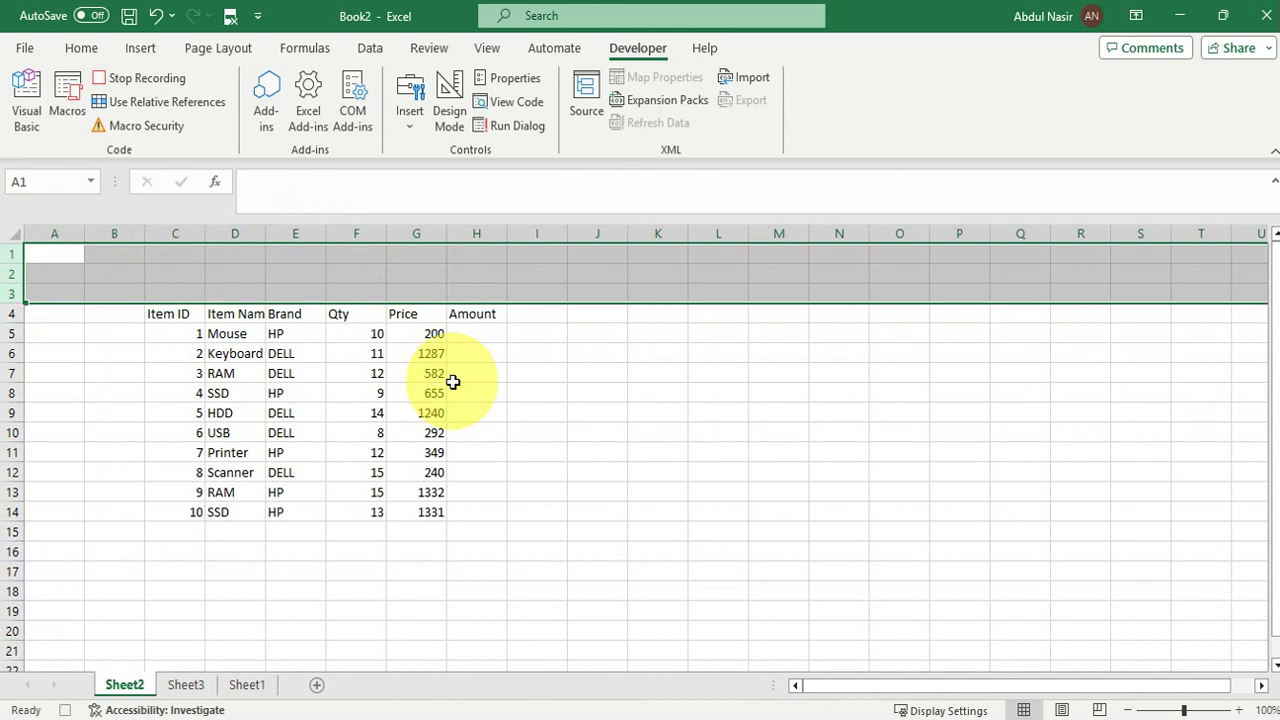
- Put borders around every cell of the header row C4:H4
left_click(157, 314)
left_click_drag(157, 314, 473, 314)
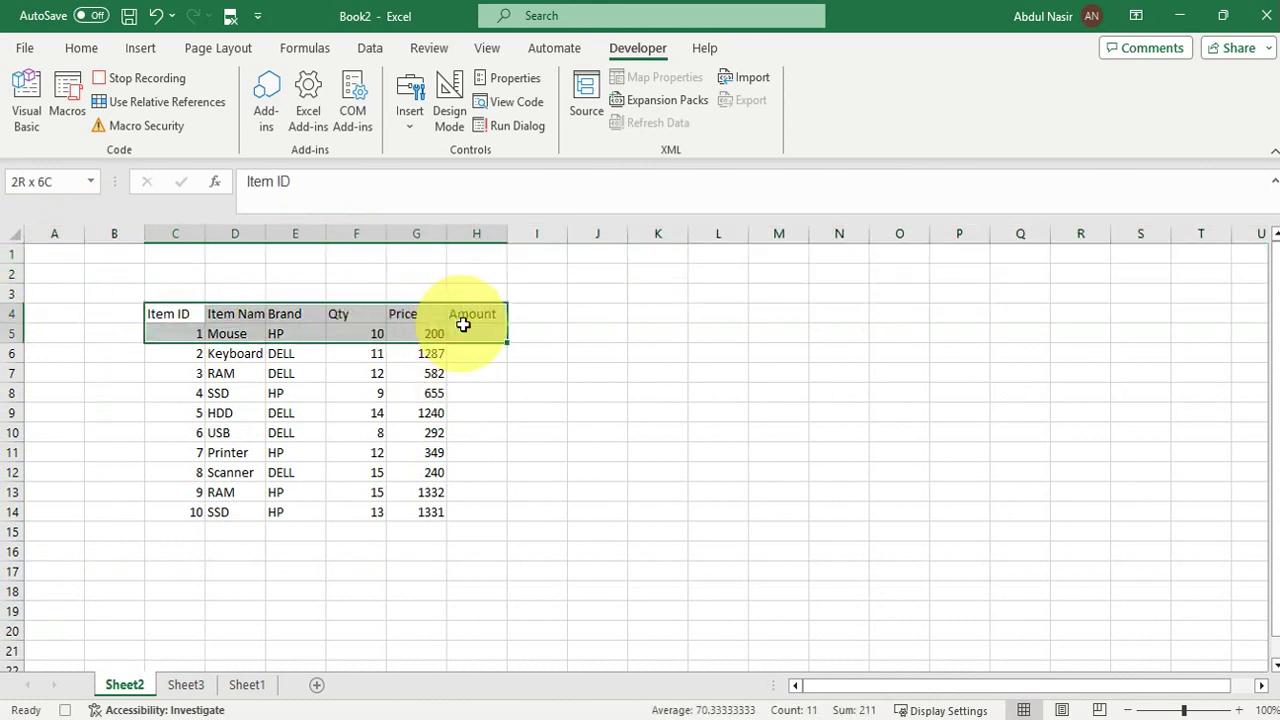
left_click(84, 44)
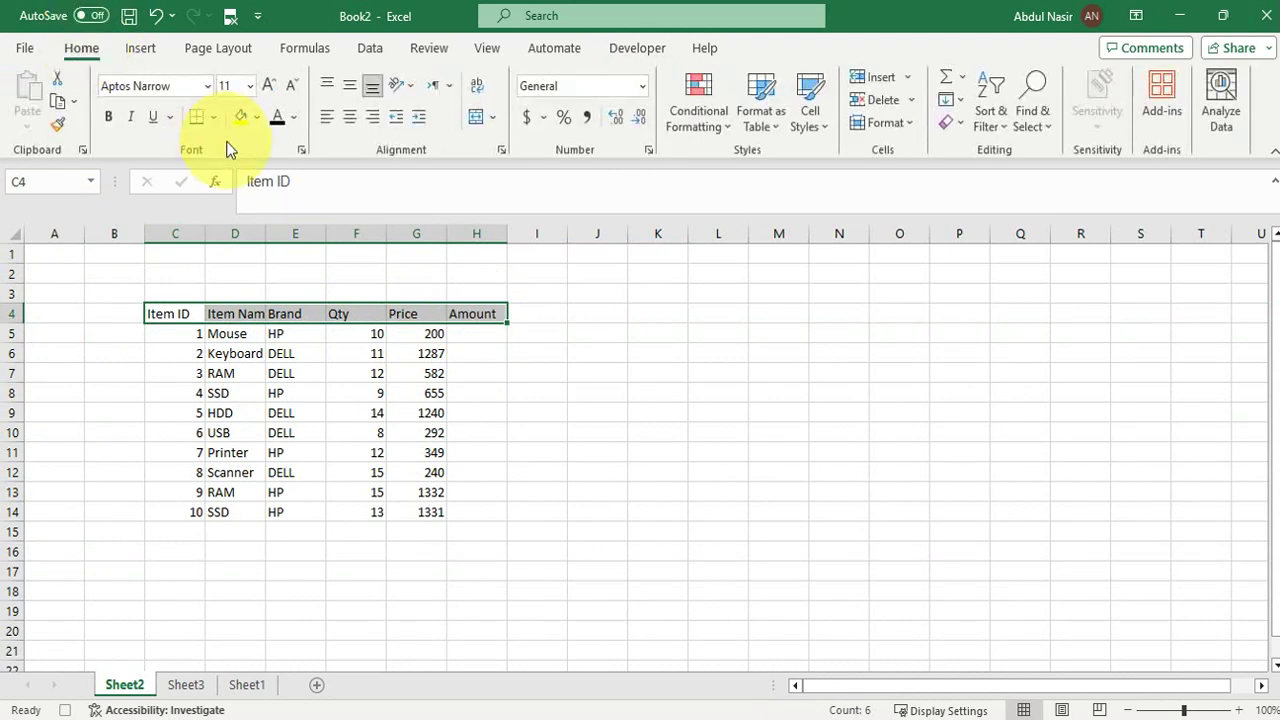
left_click(212, 119)
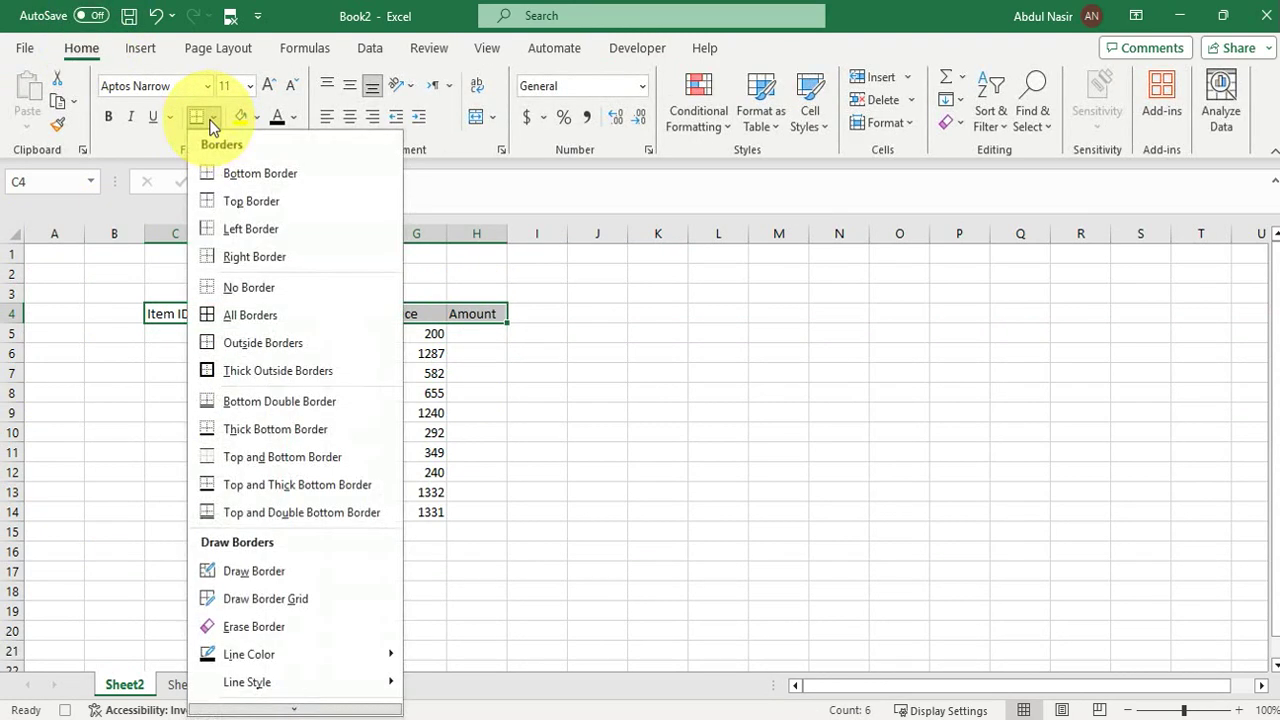
left_click(204, 315)
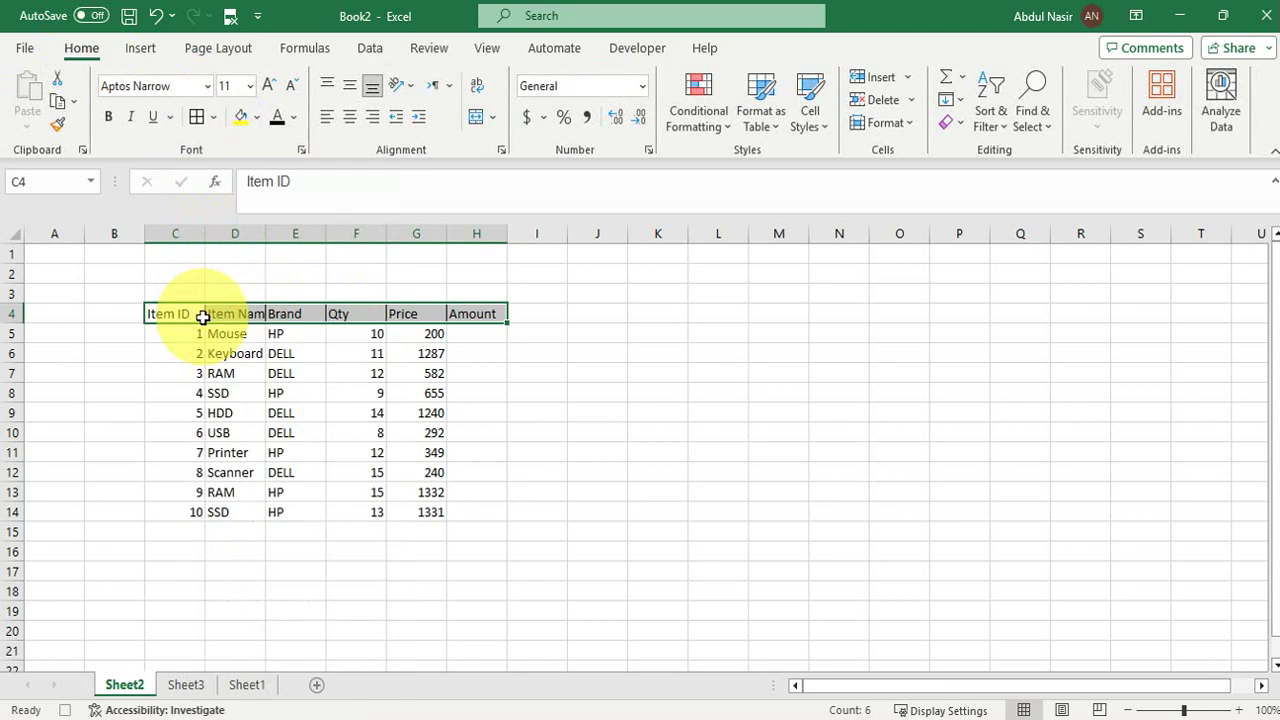
- Widen columns C through H together so headers like Item Name show fully
left_click_drag(176, 234, 477, 218)
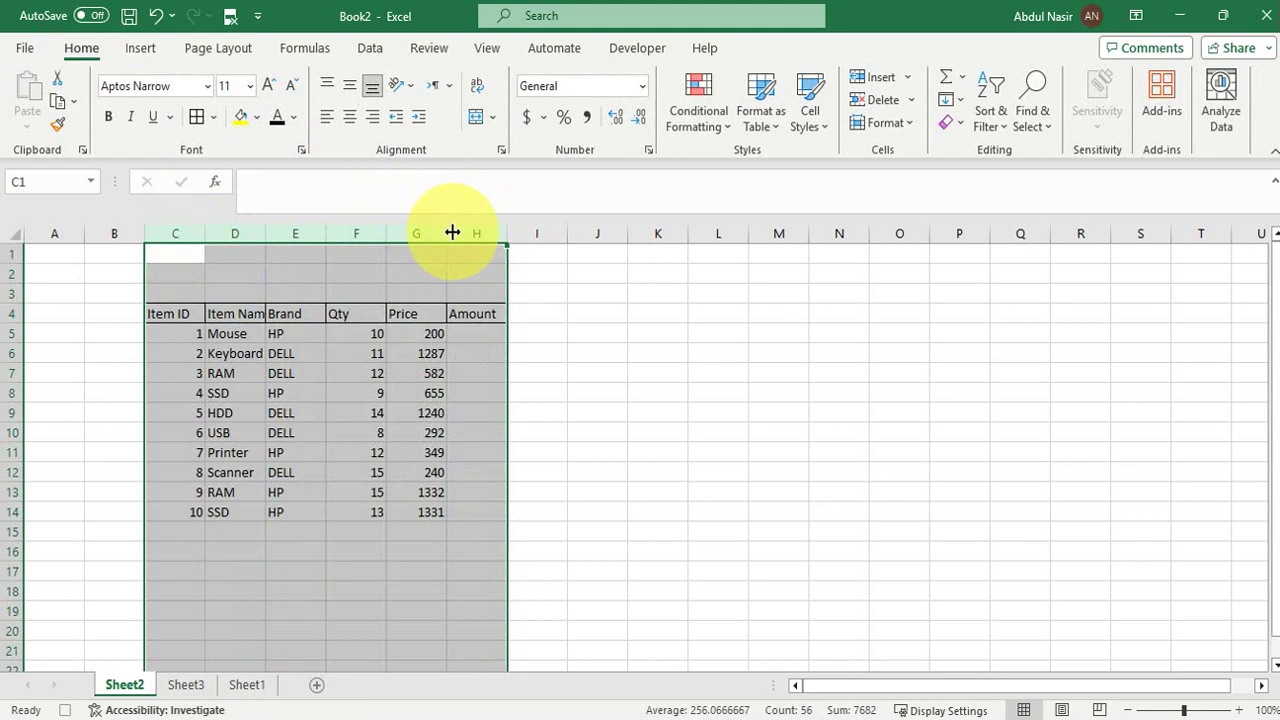
left_click_drag(452, 232, 453, 232)
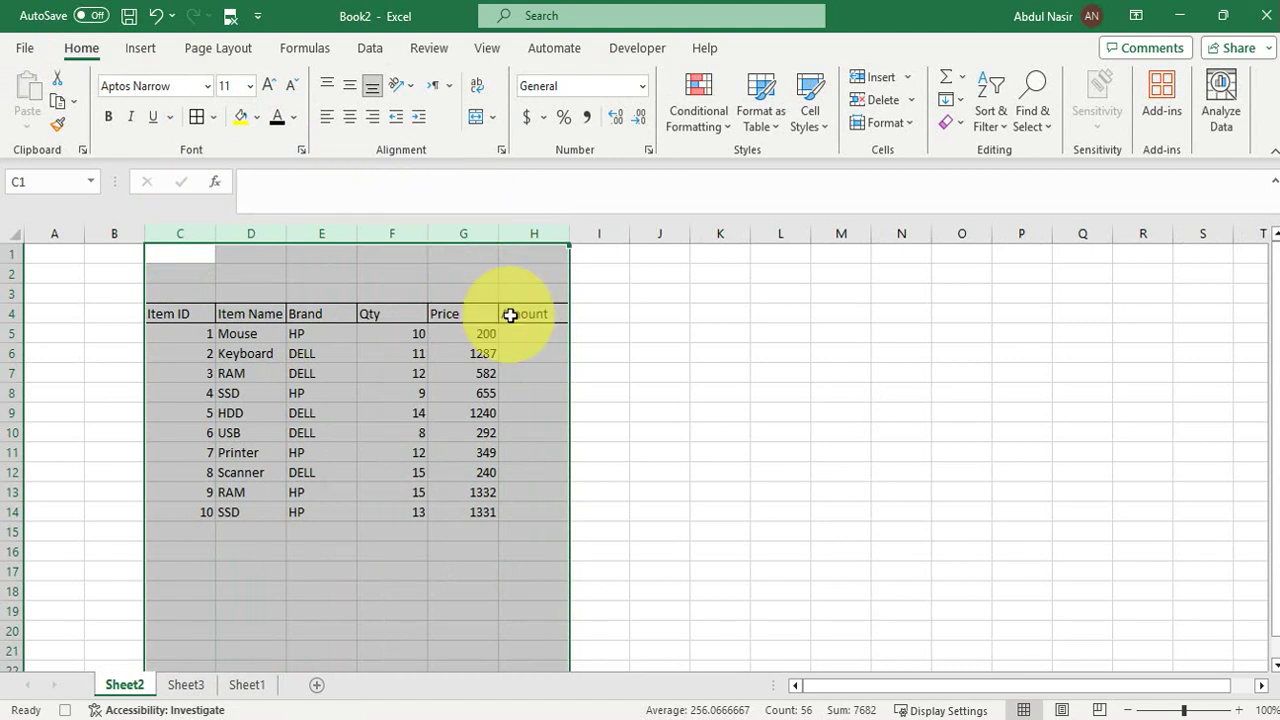
left_click_drag(529, 314, 195, 324)
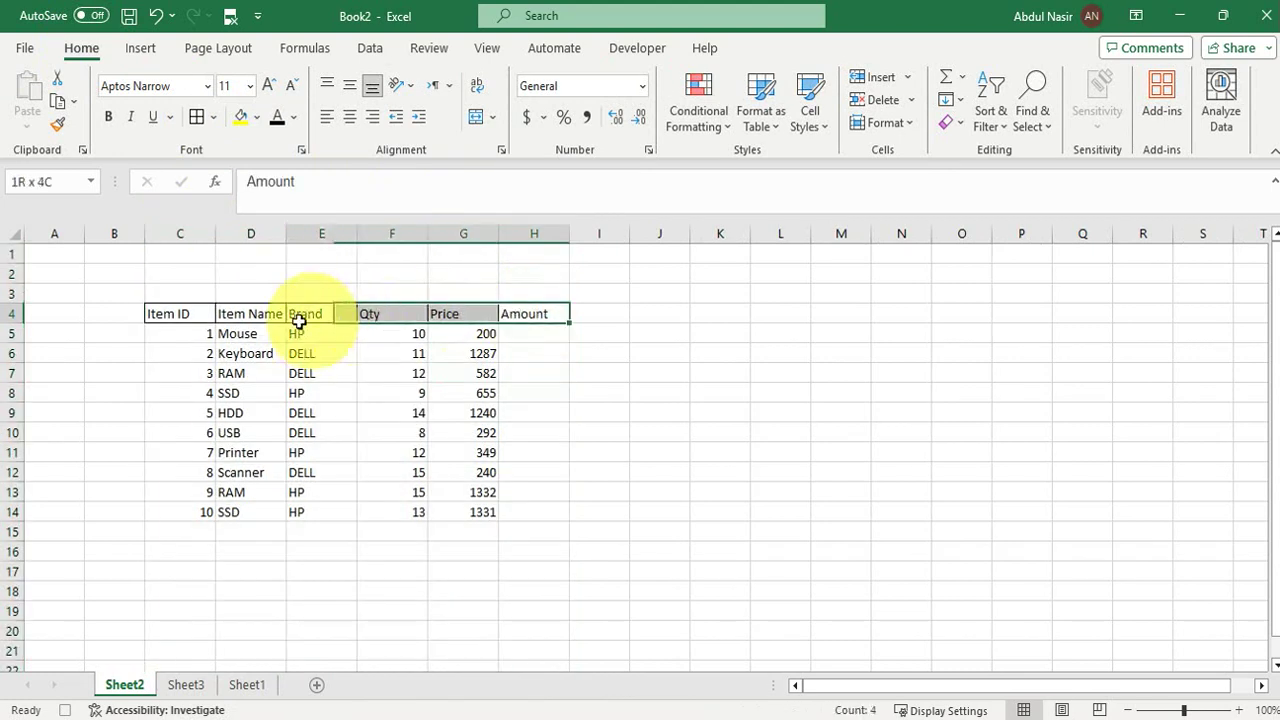
left_click(172, 318)
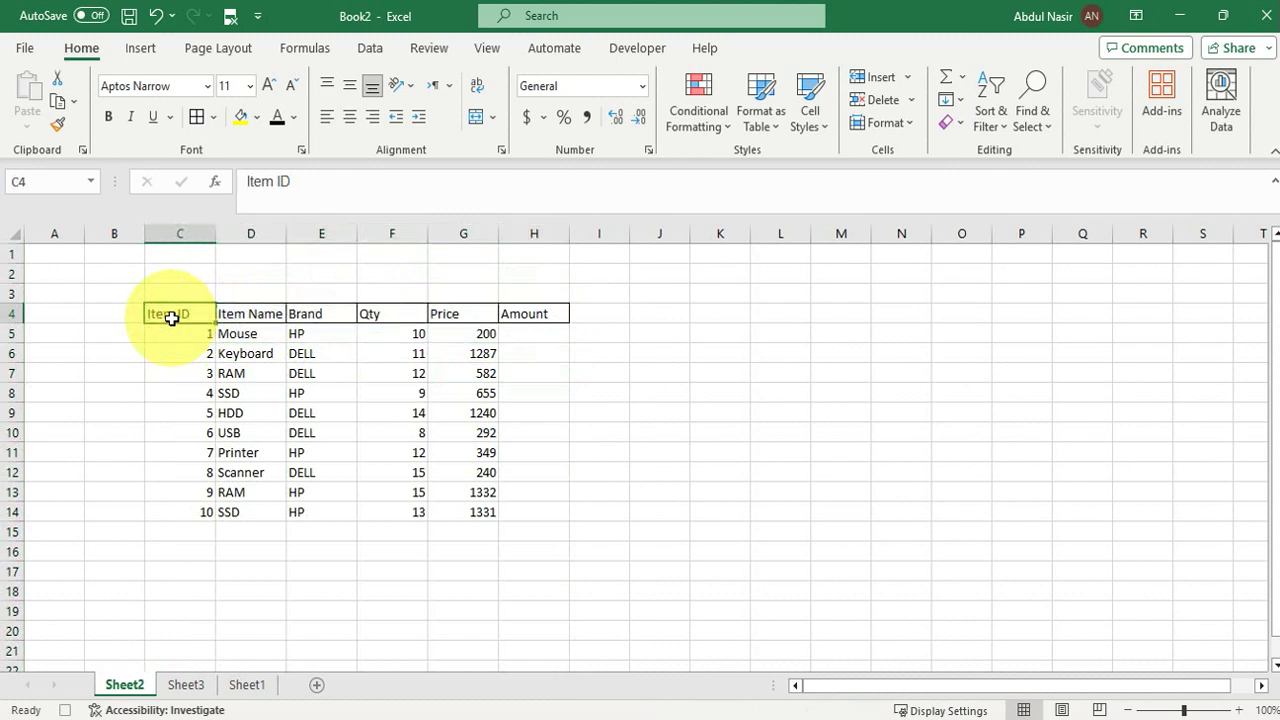
- Give header C4:H4 a yellow fill and bold 12-point text, and autofit column D
left_click_drag(205, 312, 557, 310)
left_click(245, 122)
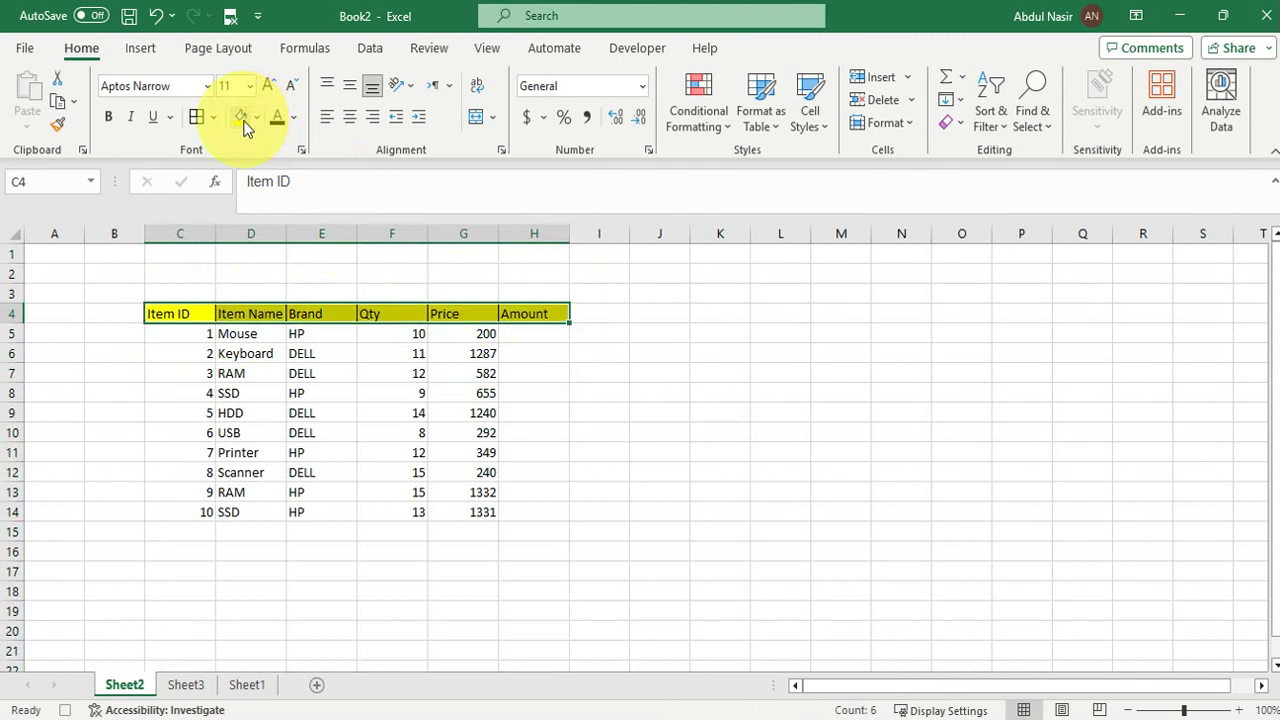
left_click(108, 117)
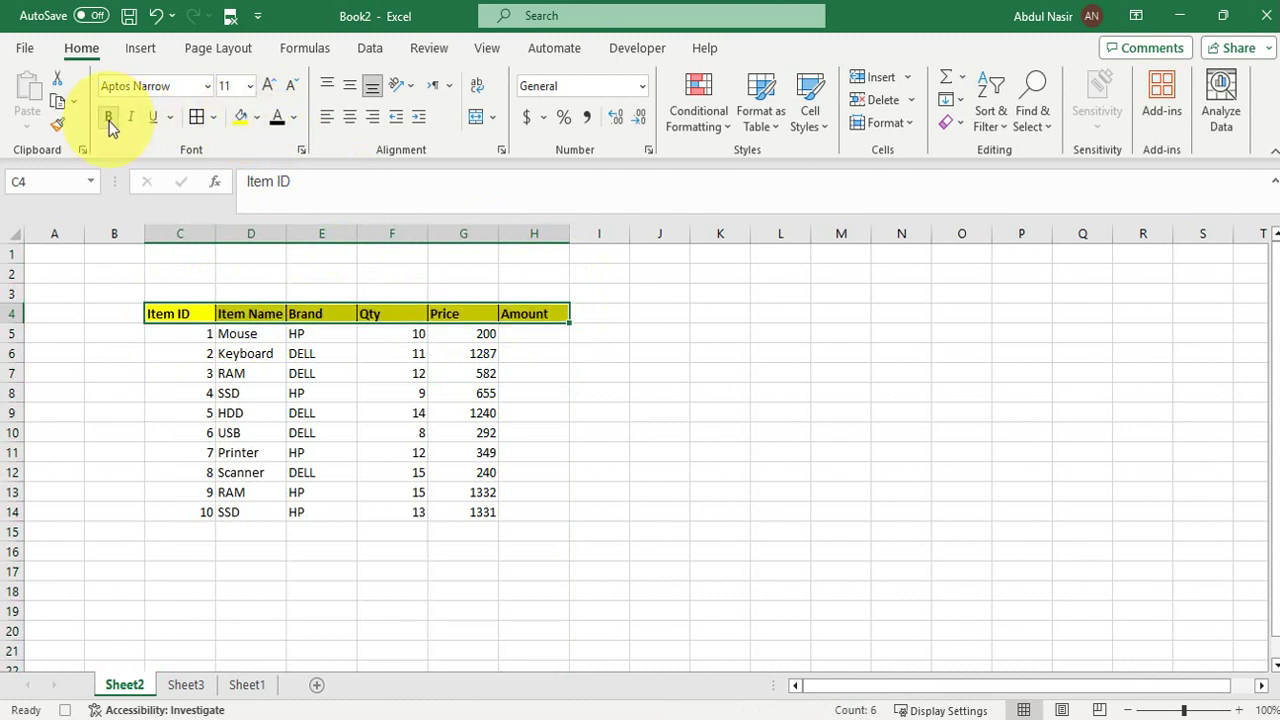
left_click(267, 86)
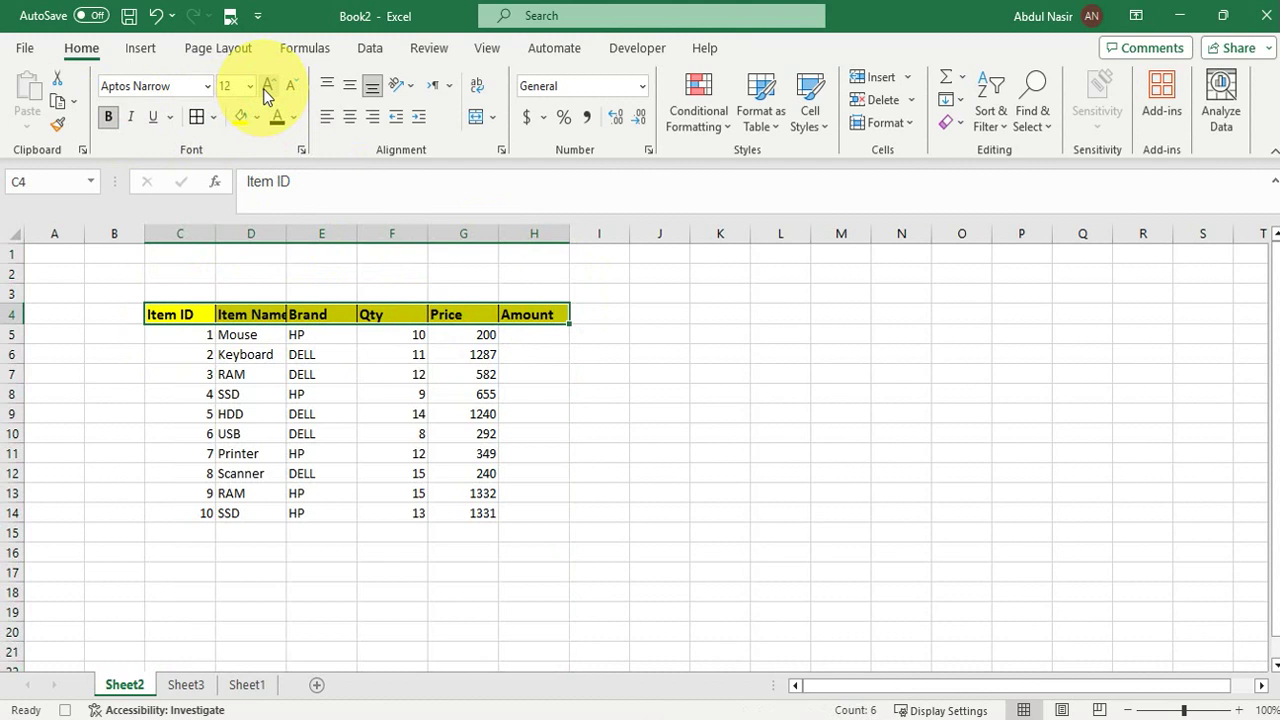
double_click(286, 233)
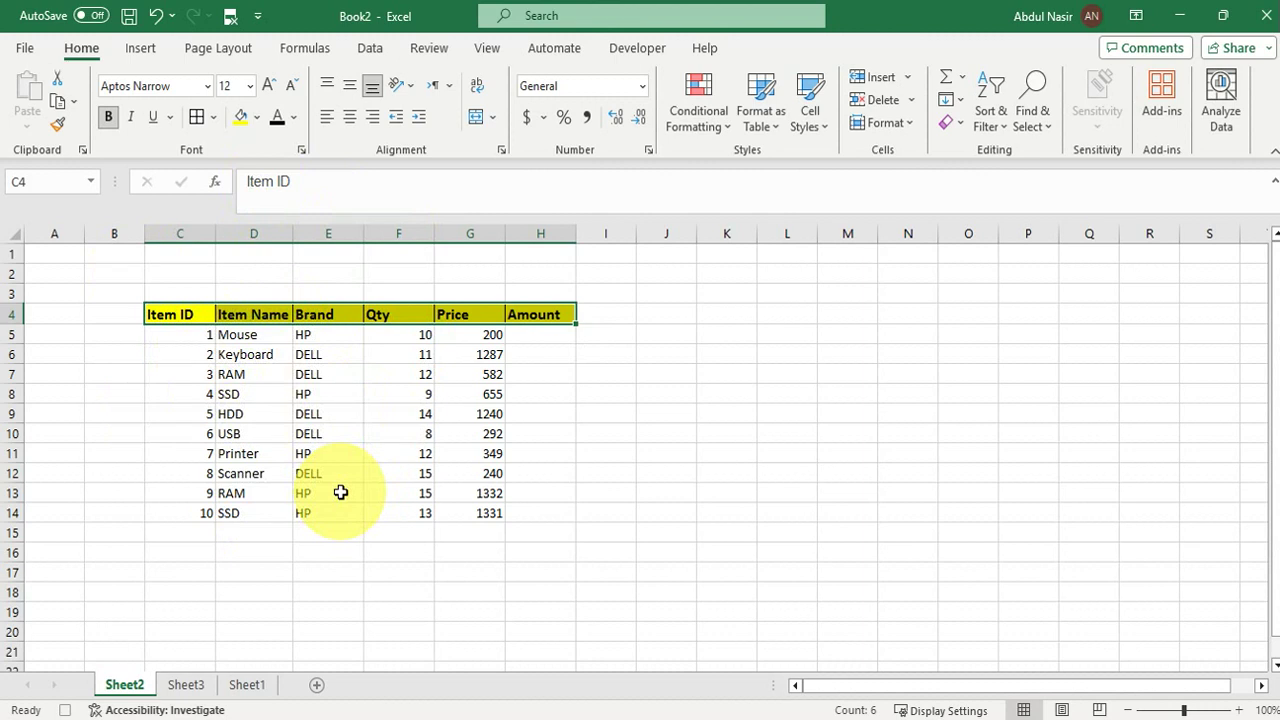
- Enter =F5*G5 in H5 so the first Amount shows 2000
left_click(551, 333)
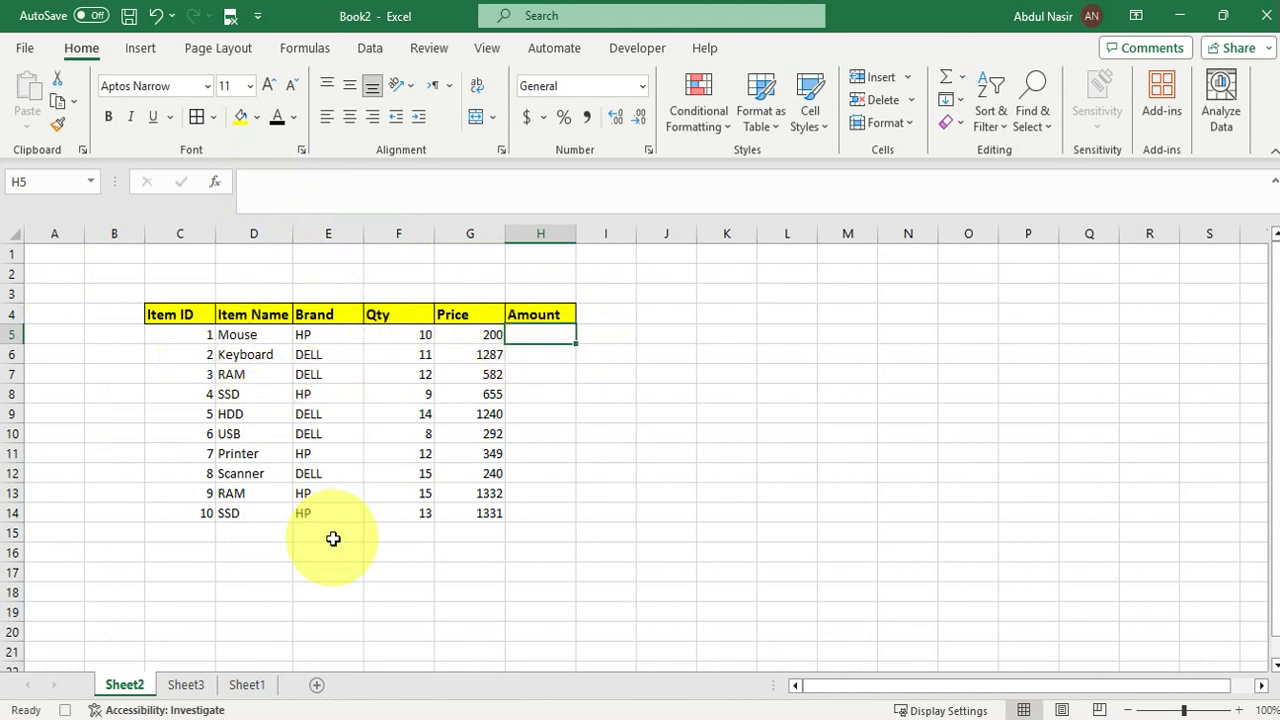
type("=")
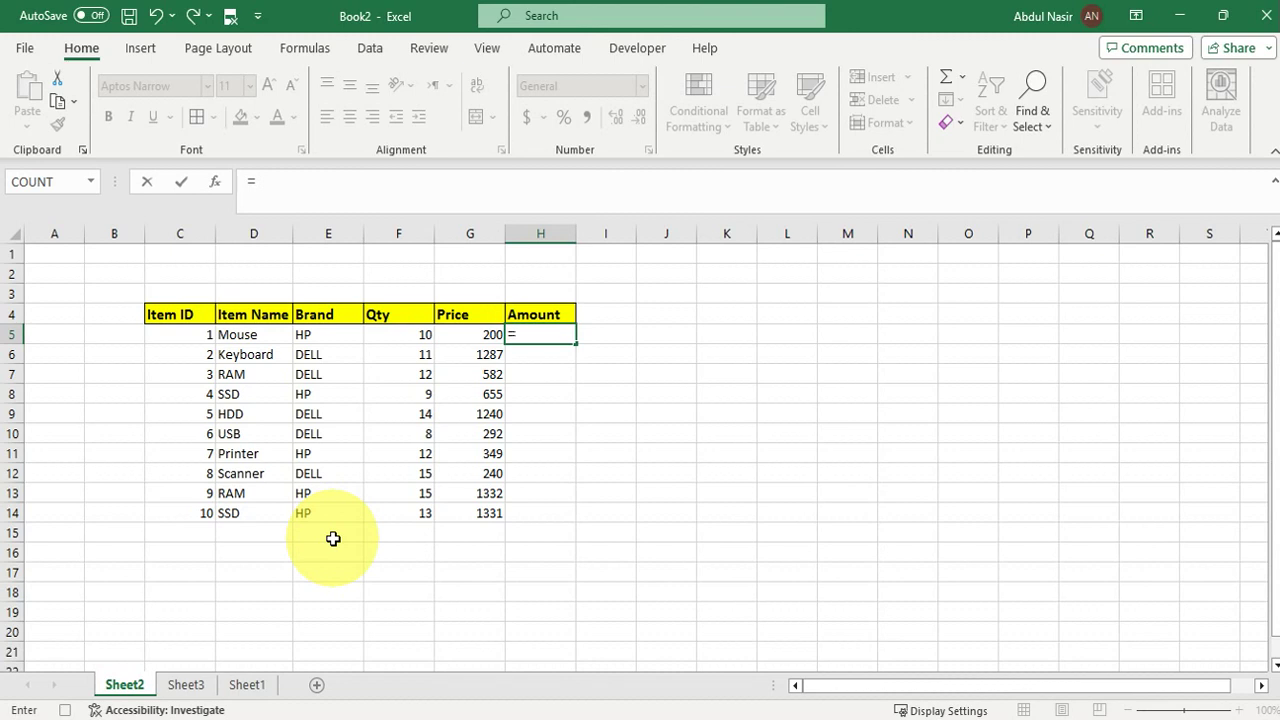
left_click(404, 331)
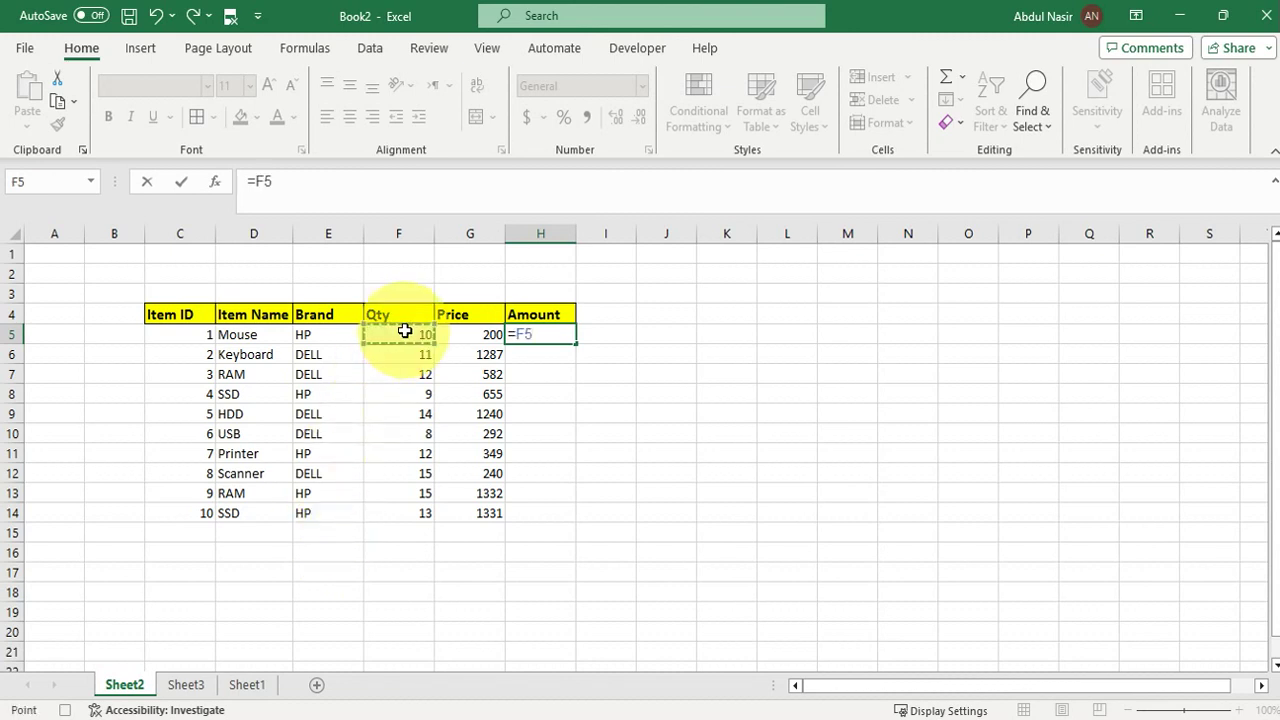
type("*")
left_click(470, 337)
key("Return")
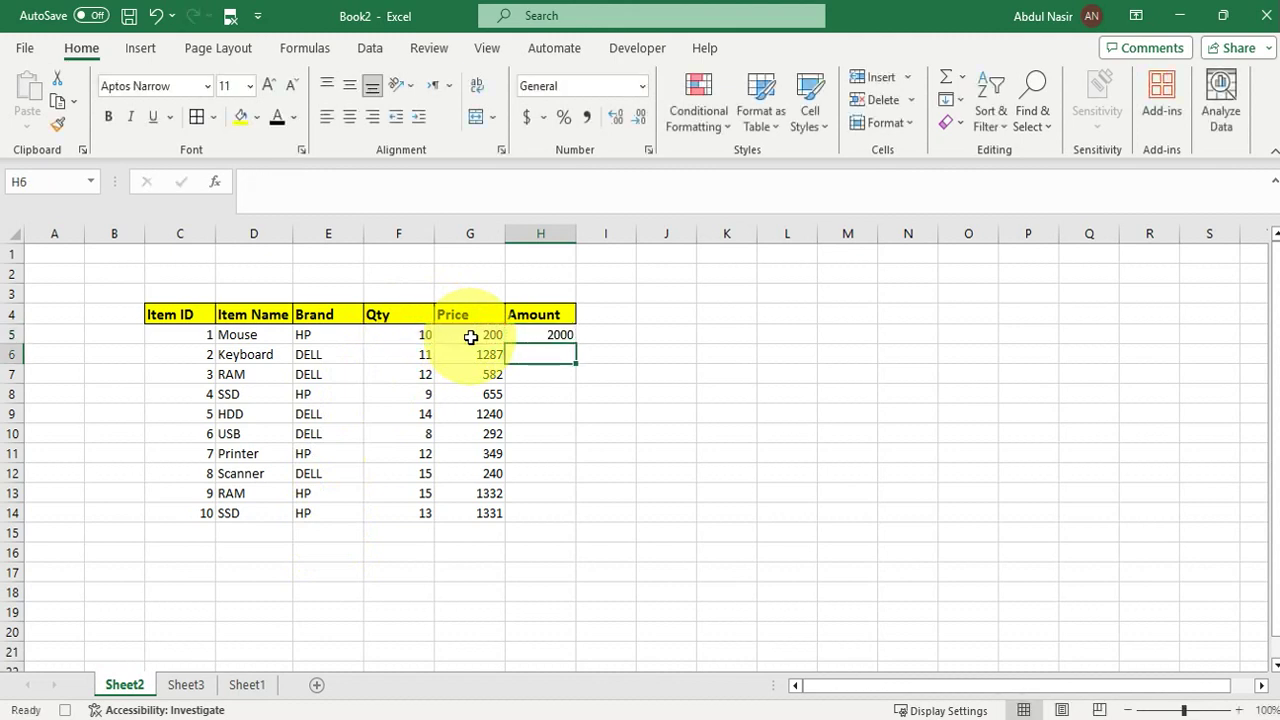
key("Up")
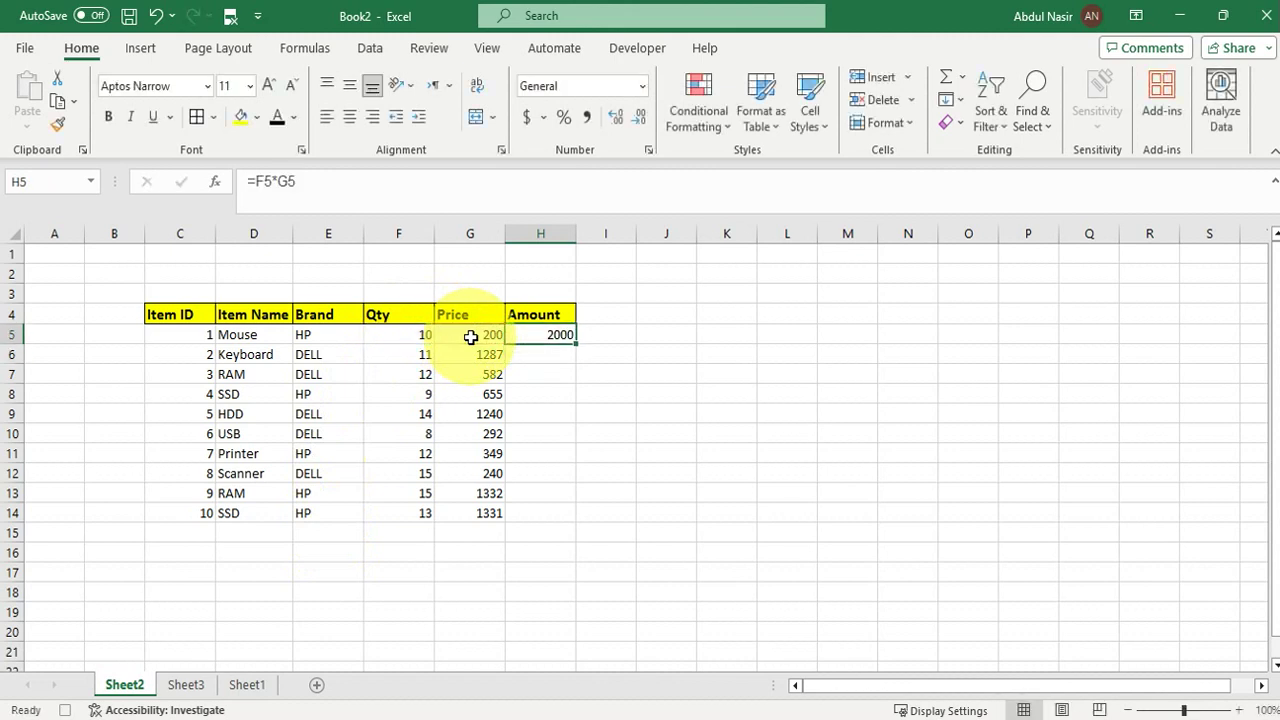
left_click(631, 48)
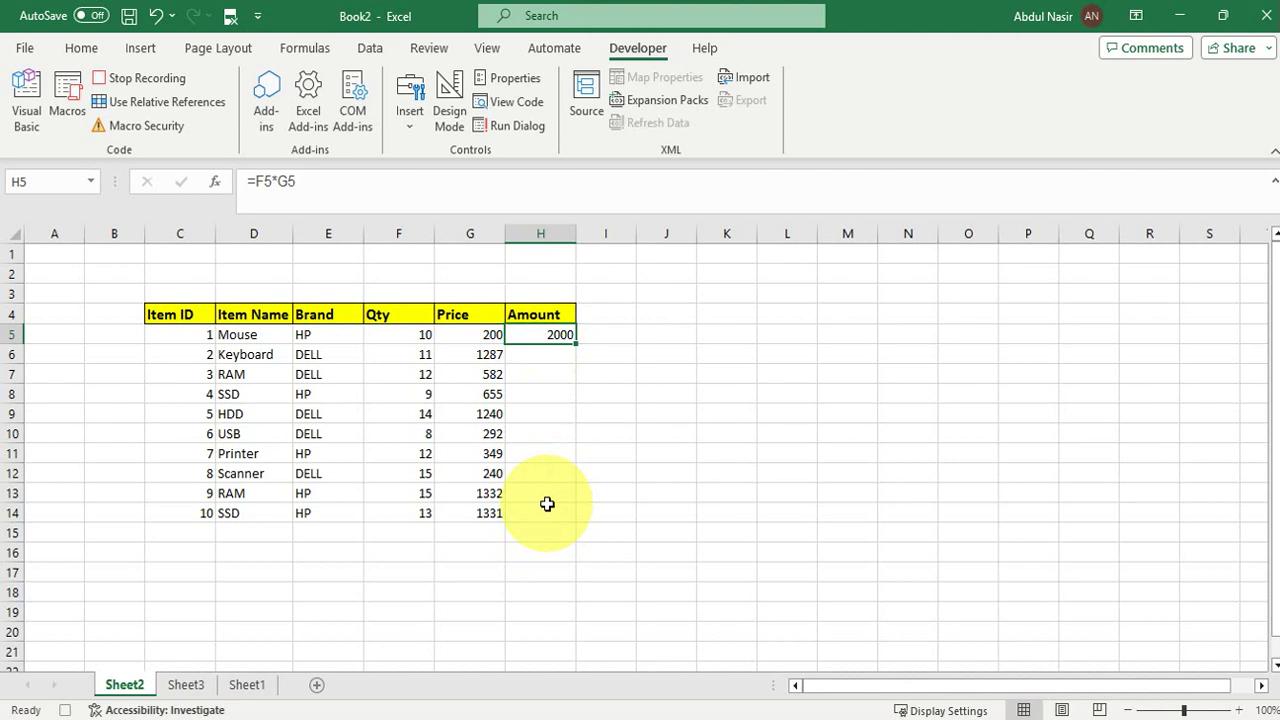
- Paste the H5 Amount formula down H5:H14 using relative references
left_click(176, 104)
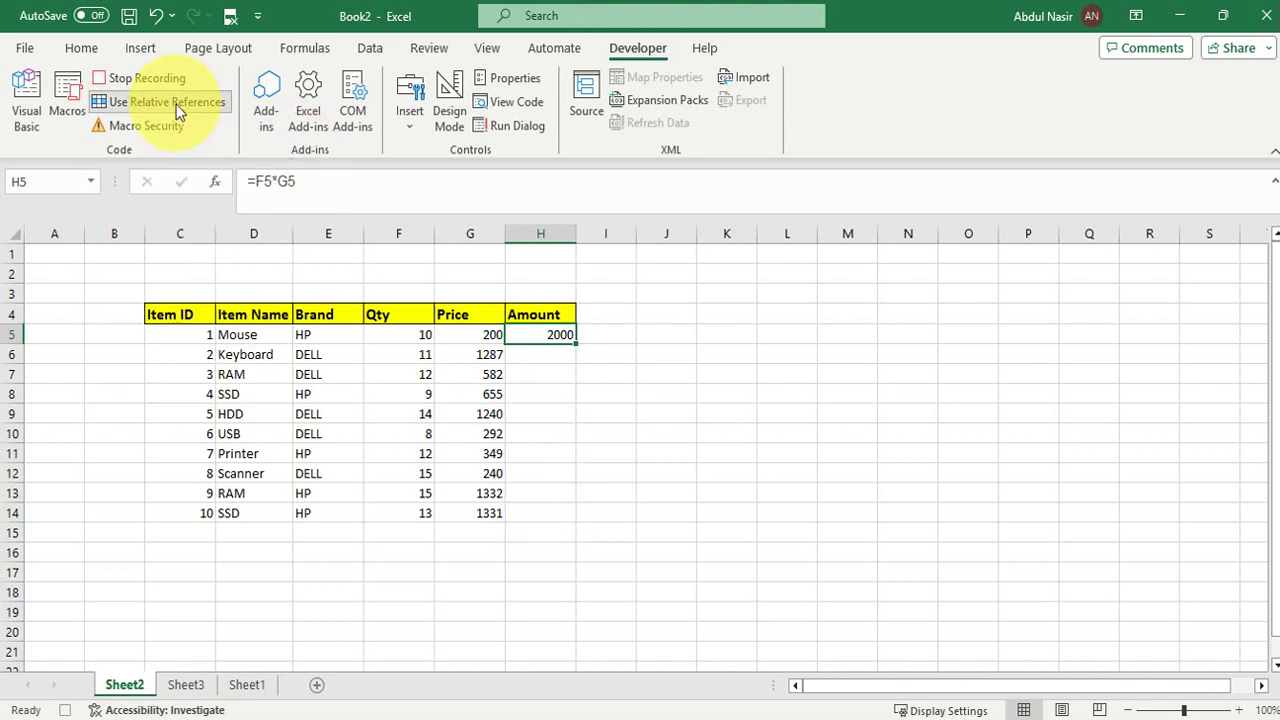
key("Left")
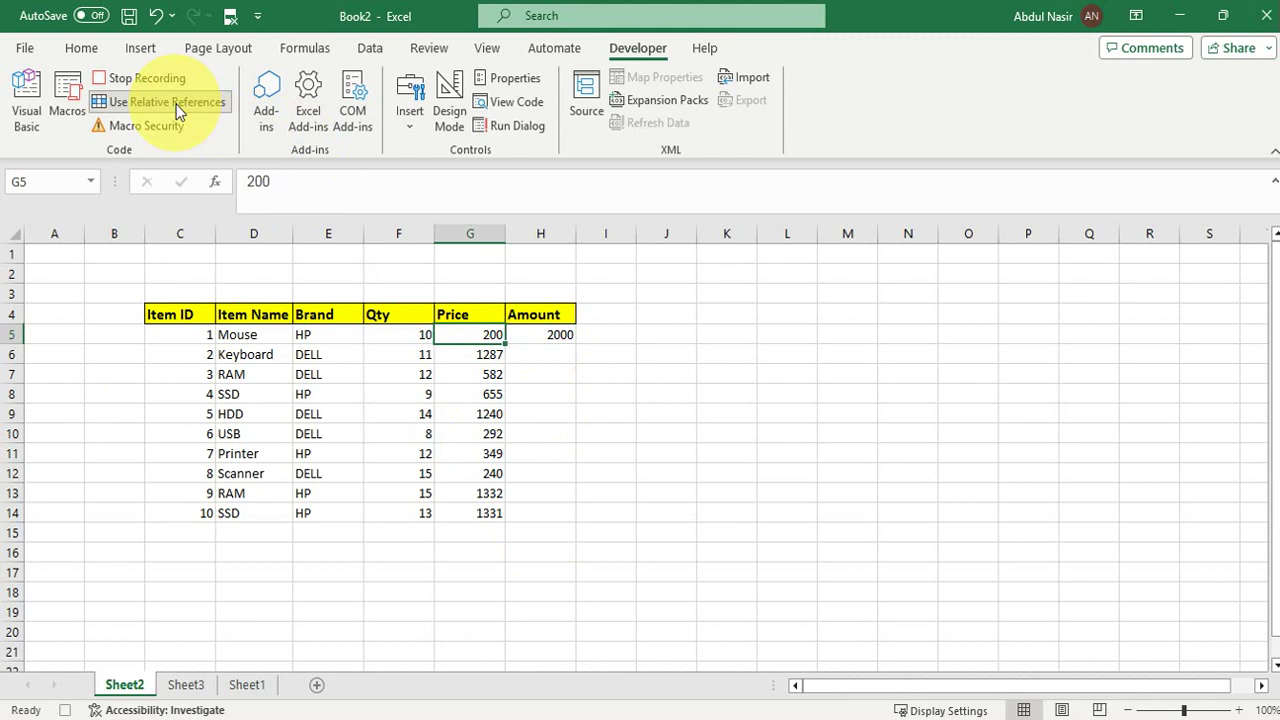
key("Right")
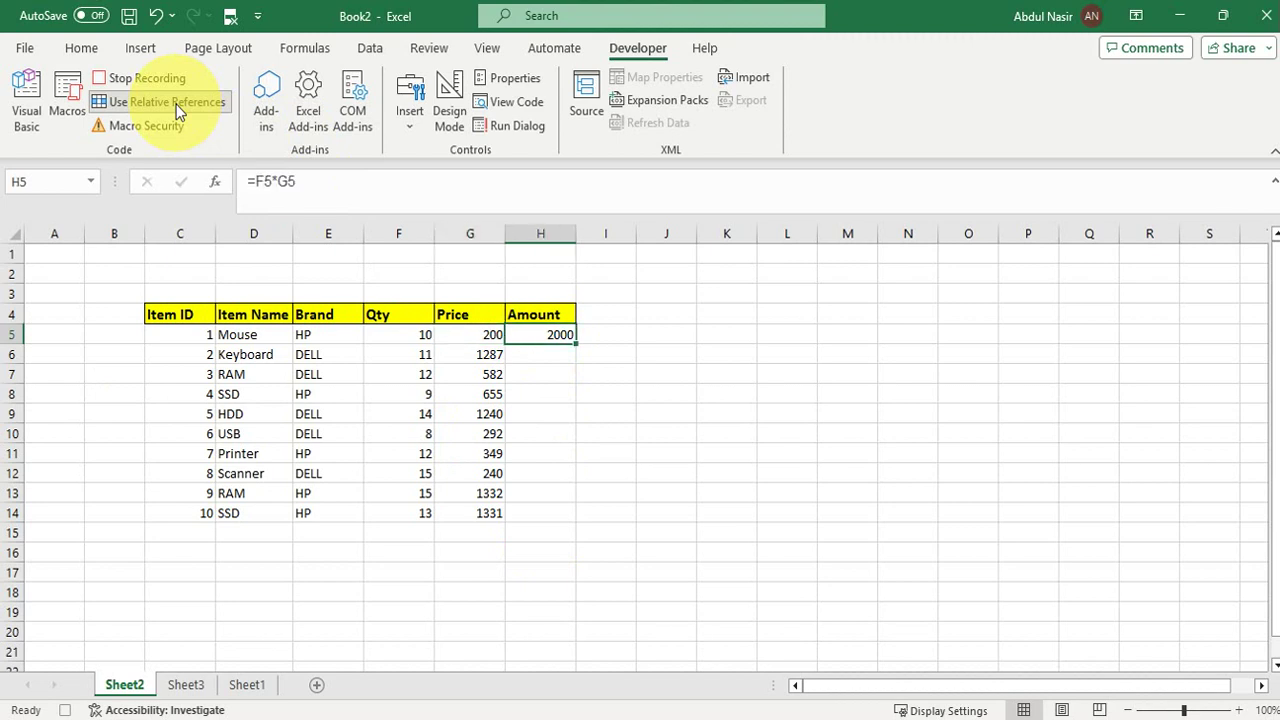
key("Left")
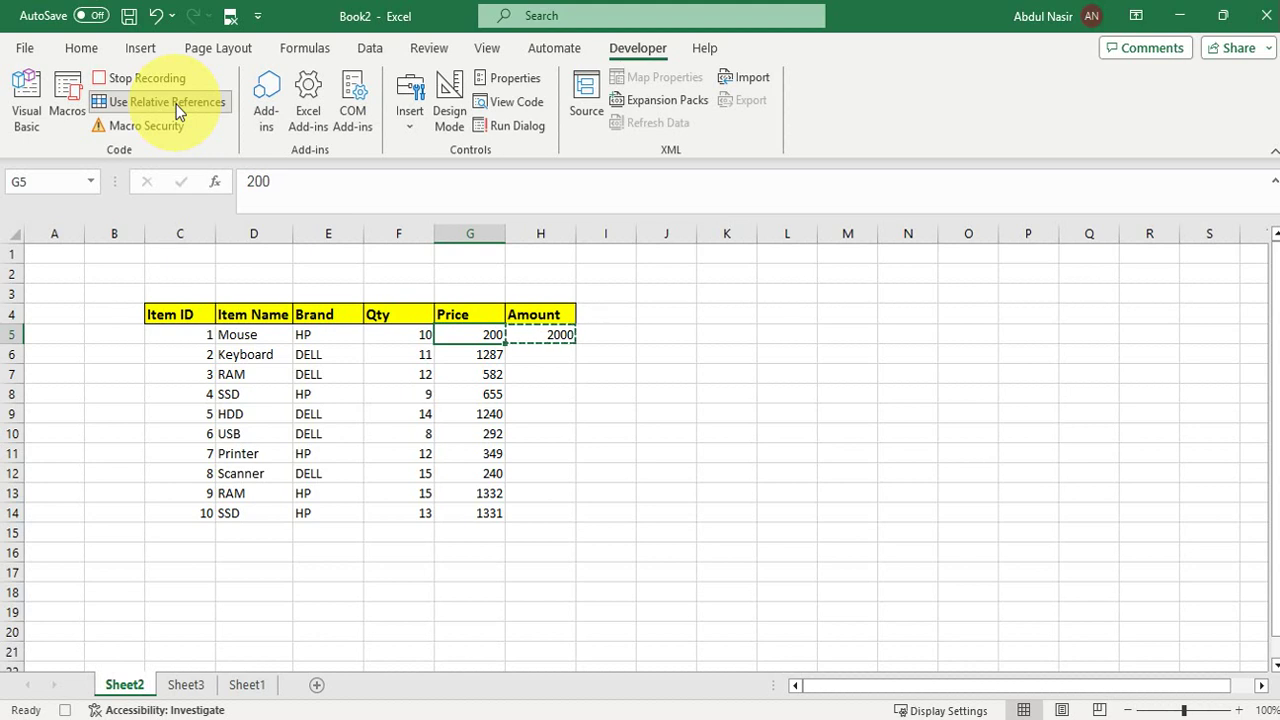
key("ctrl+Down")
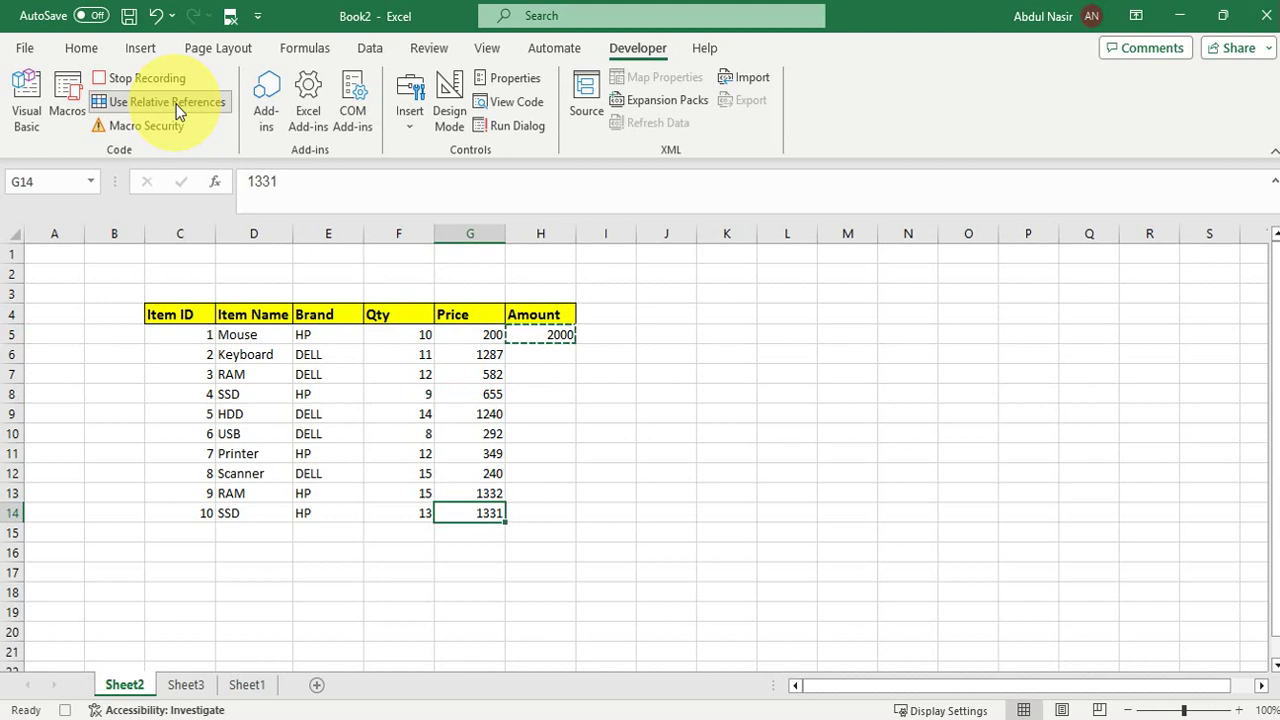
key("Right")
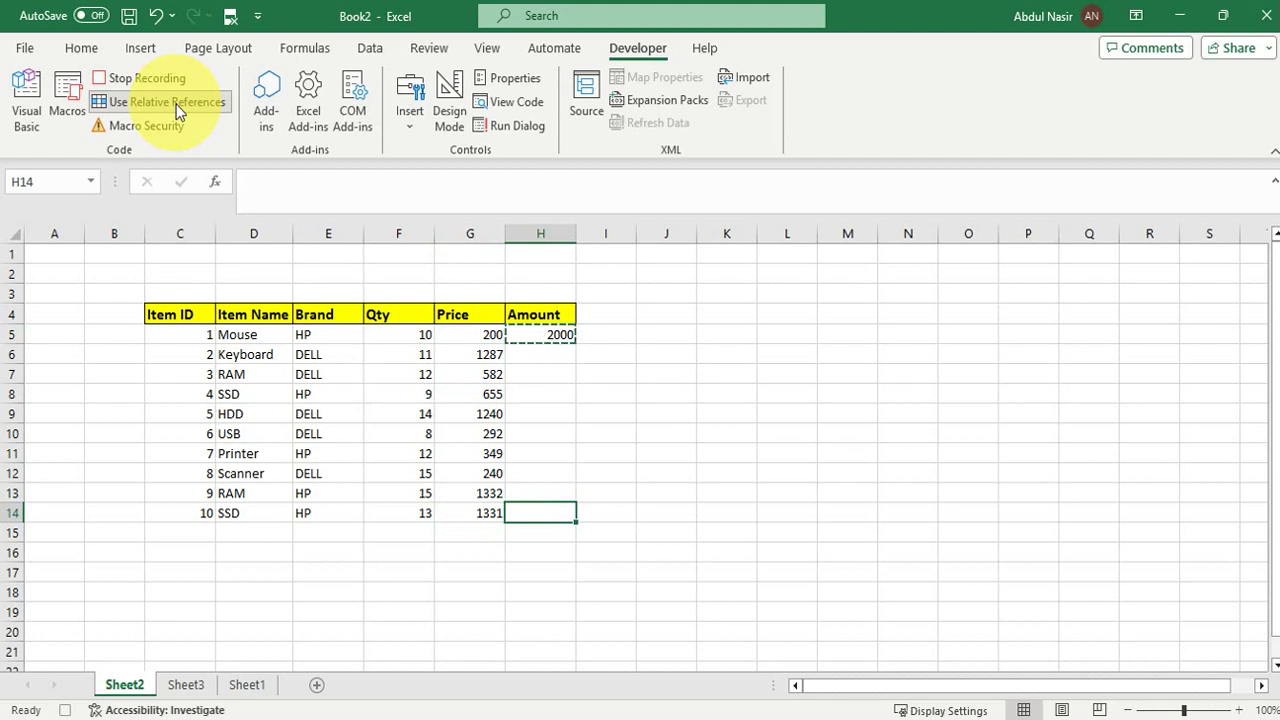
key("ctrl+shift+Up")
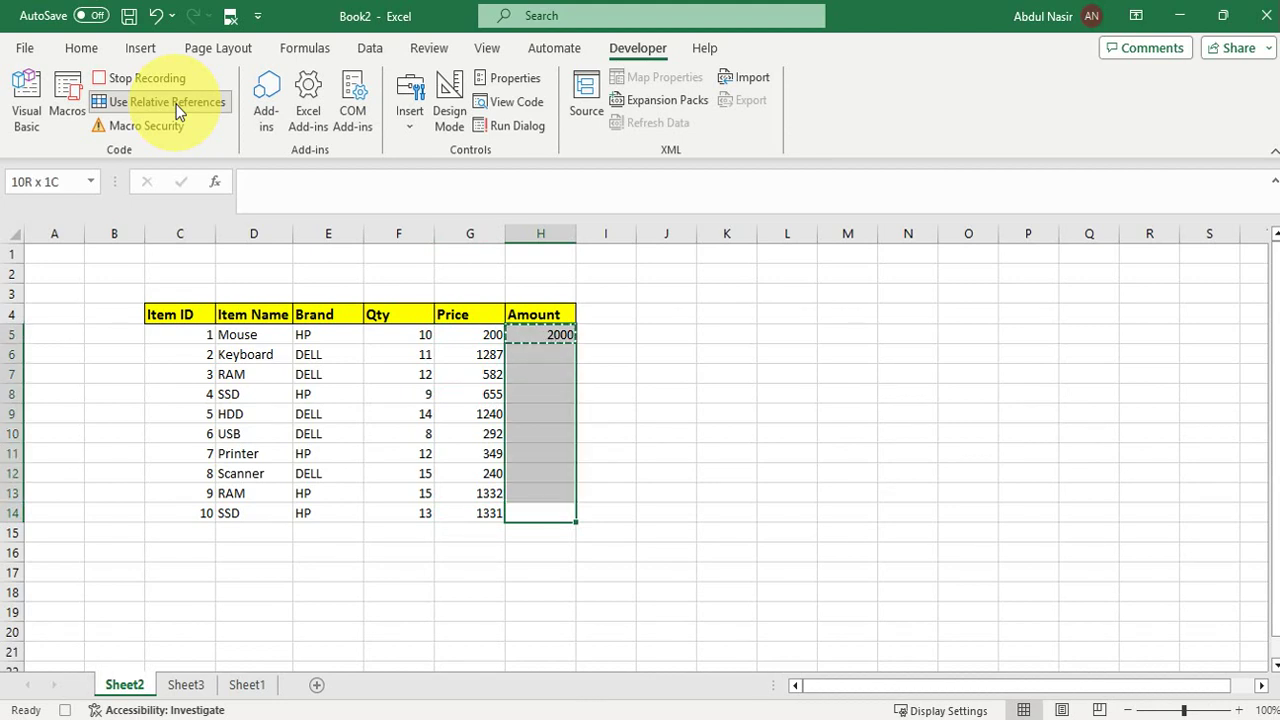
key("ctrl+v")
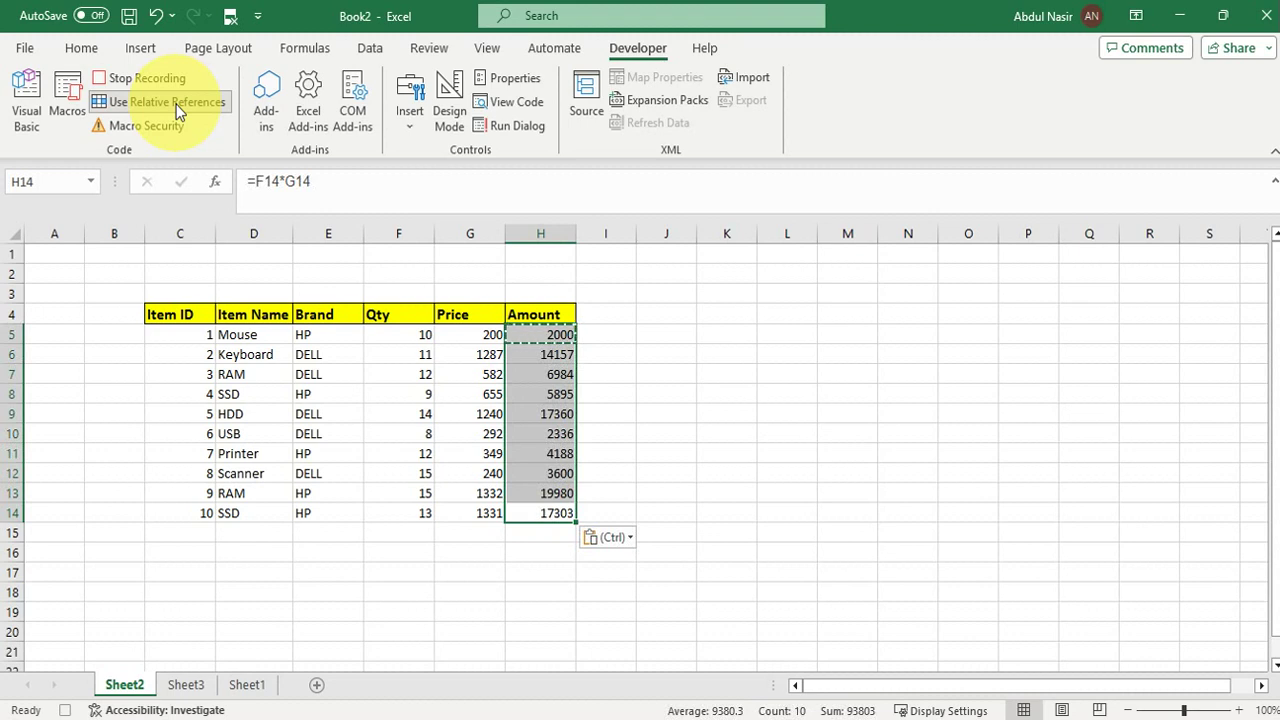
left_click(176, 104)
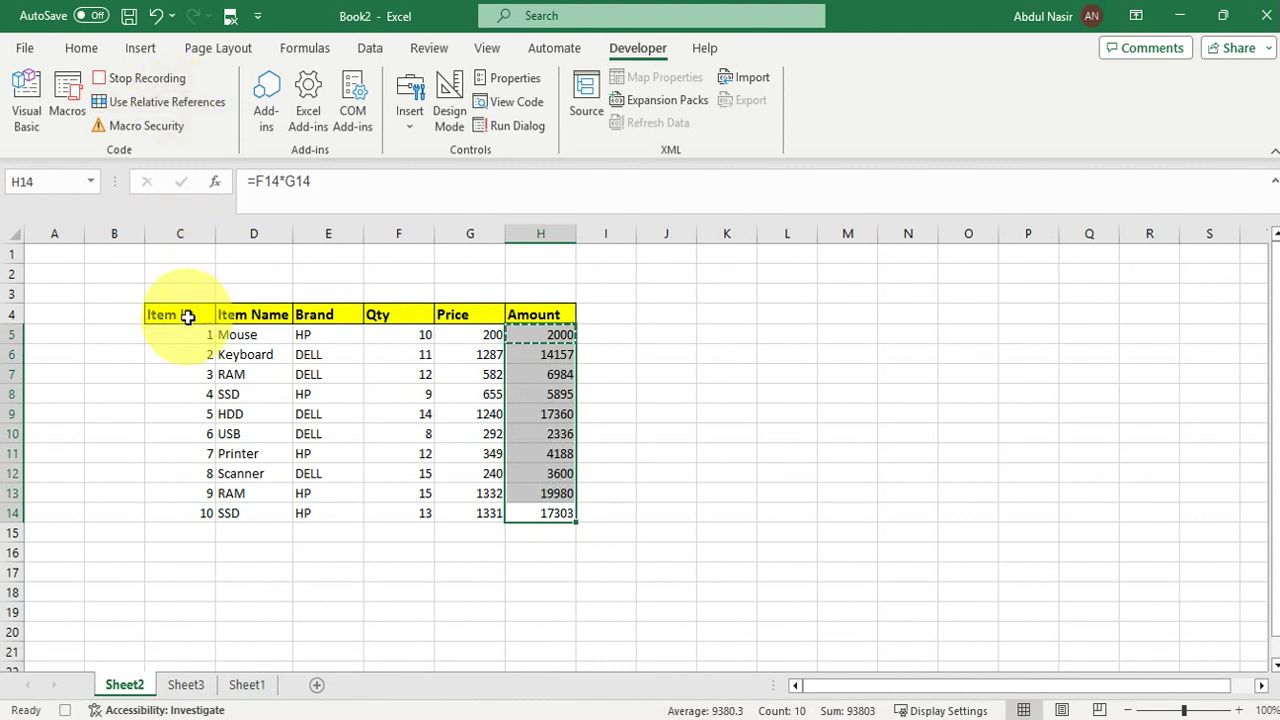
- With relative references on, move from C4 to E17 just below the table
left_click(187, 317)
left_click(165, 104)
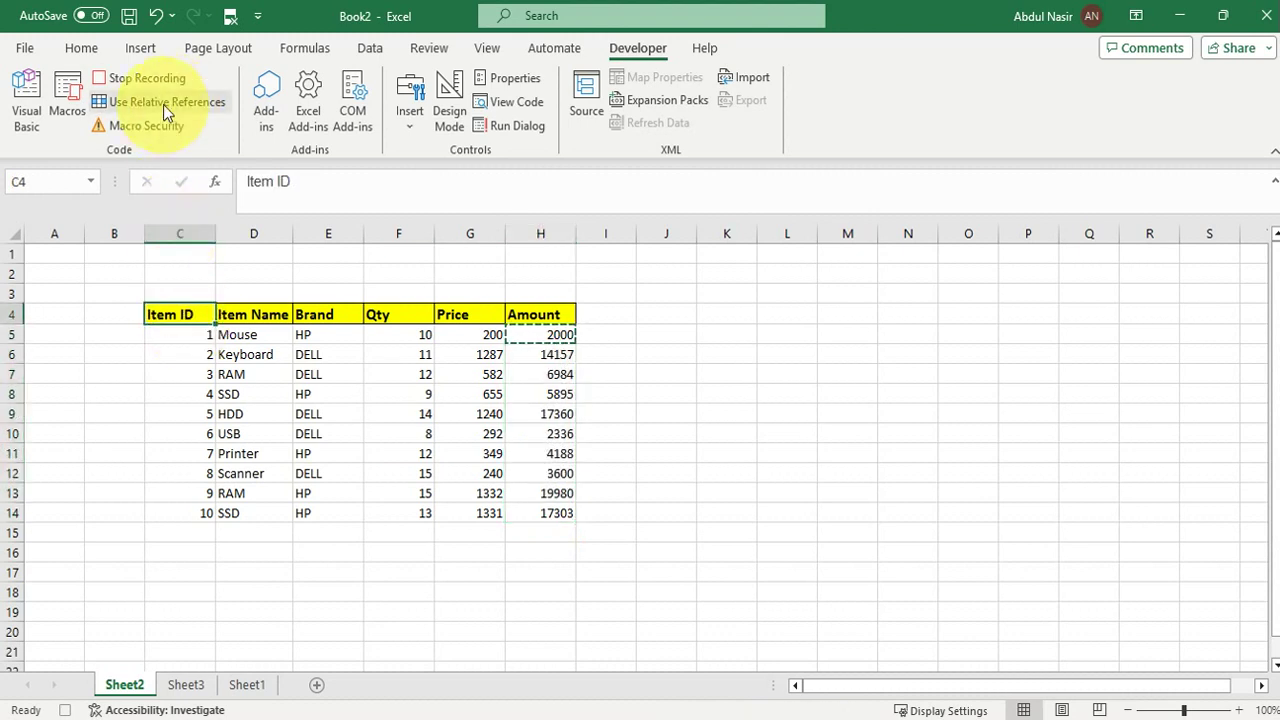
left_click(163, 101)
key("ctrl+Down")
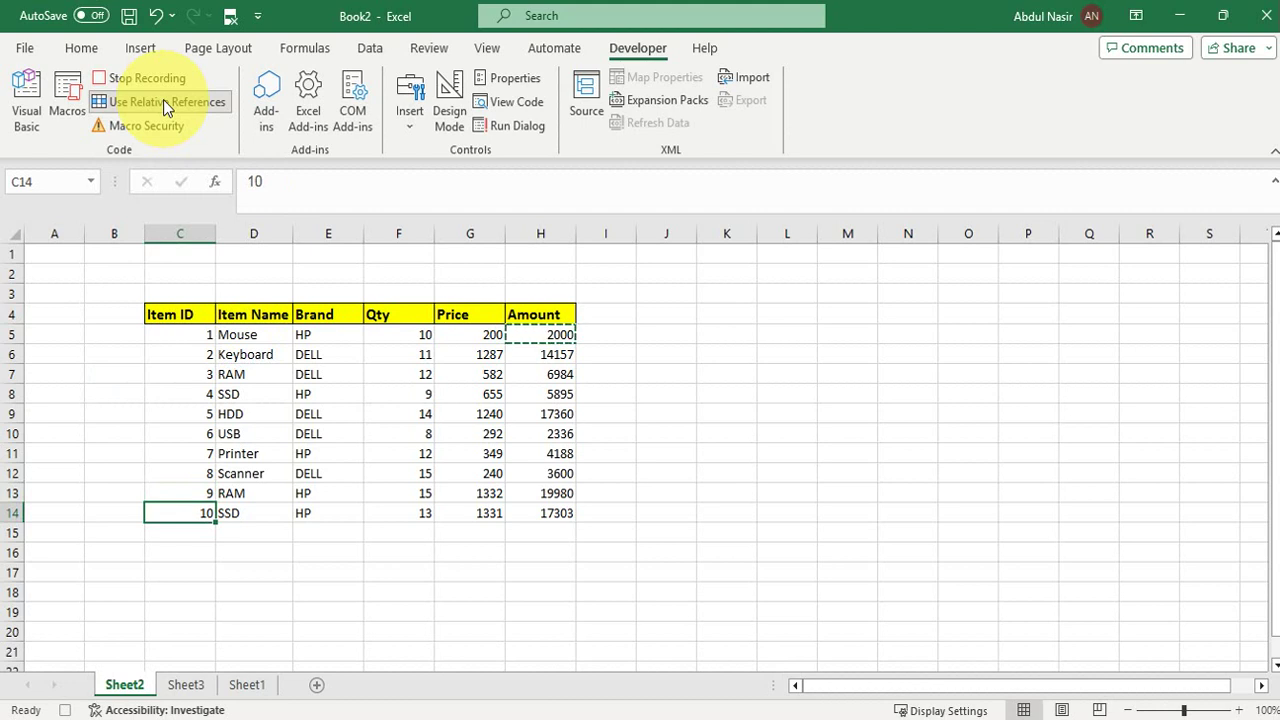
key("Down")
key("Down")
key("Down")
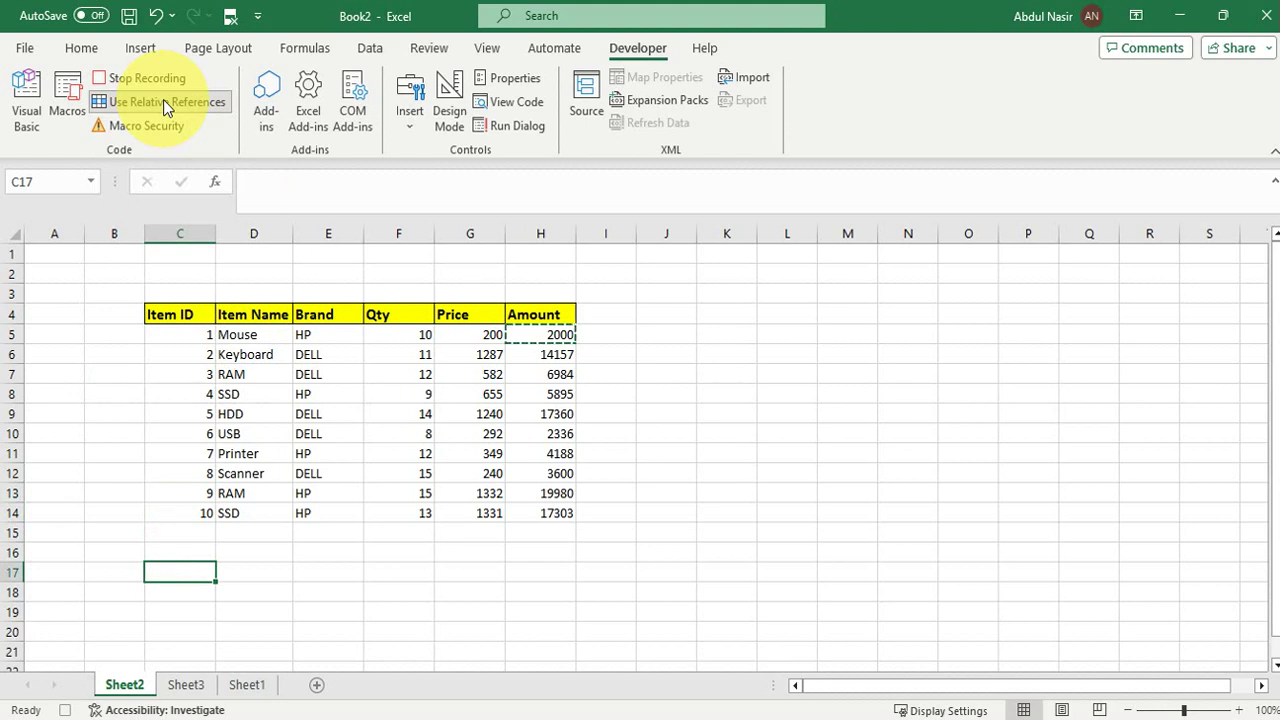
key("Right")
key("Right")
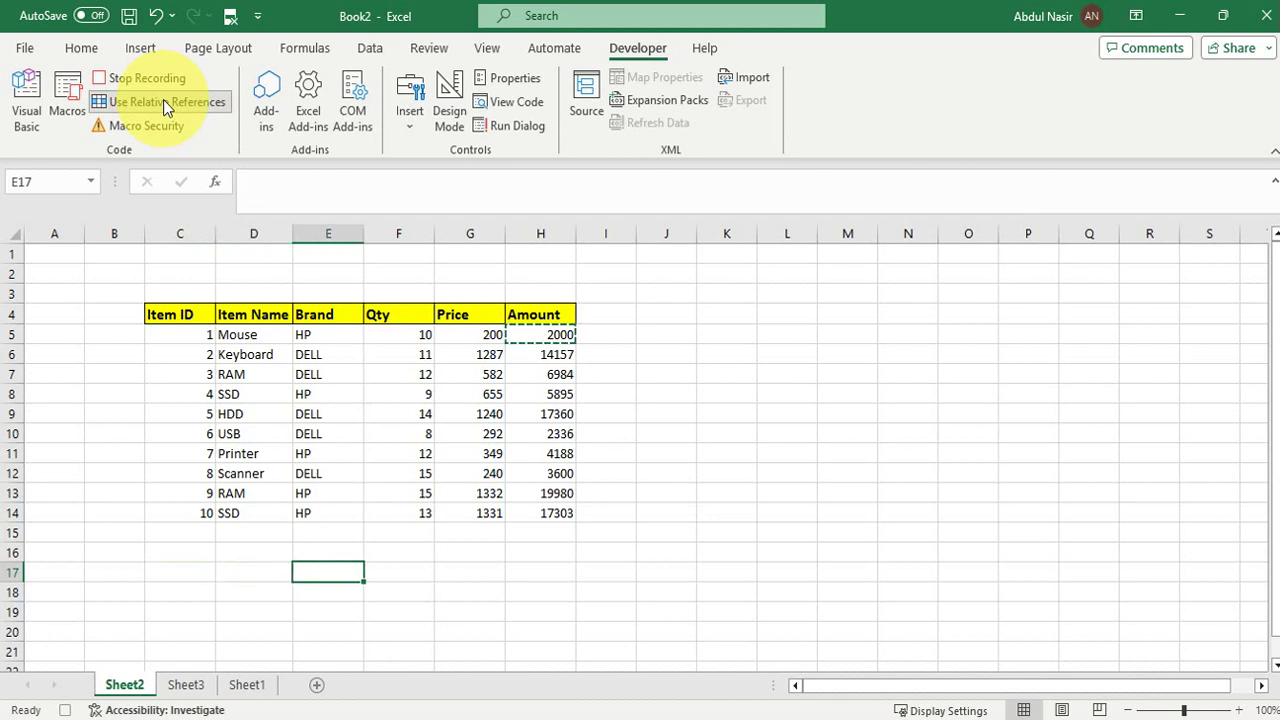
- Label E17 'Total:' and total Qty in F17 with =SUM($F$5:F14)
type("Total")
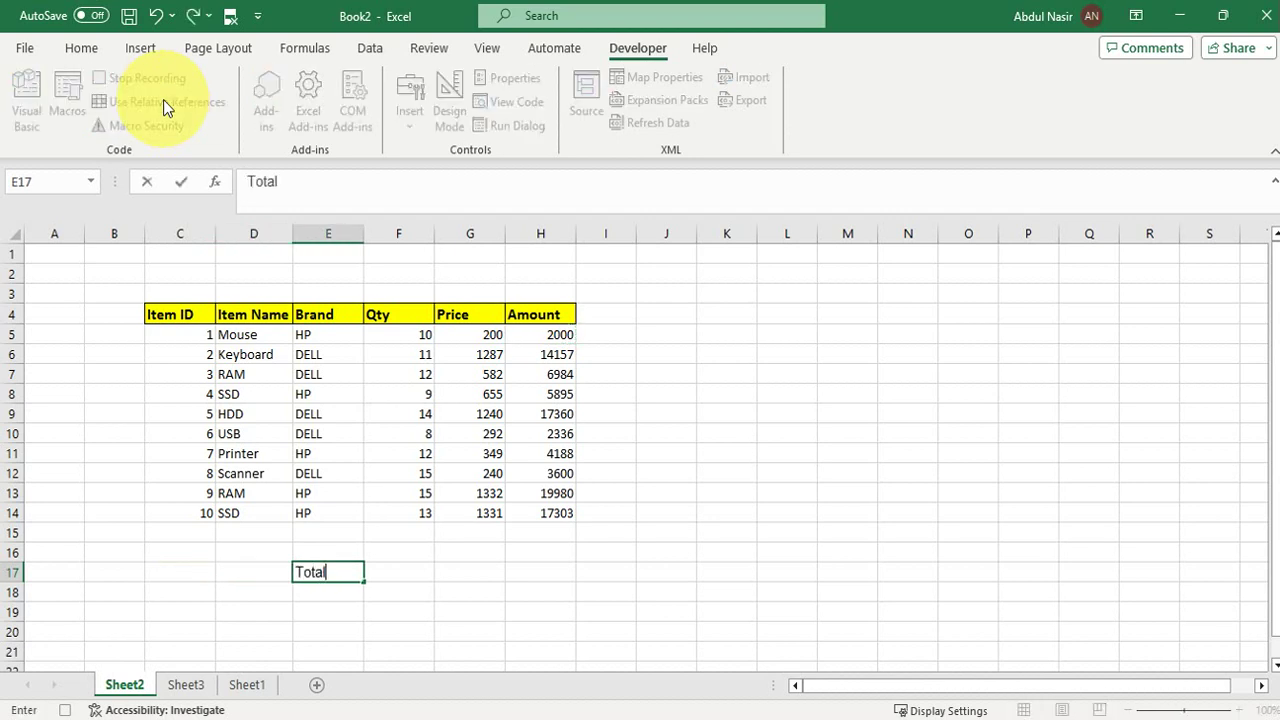
type(":")
key("Tab")
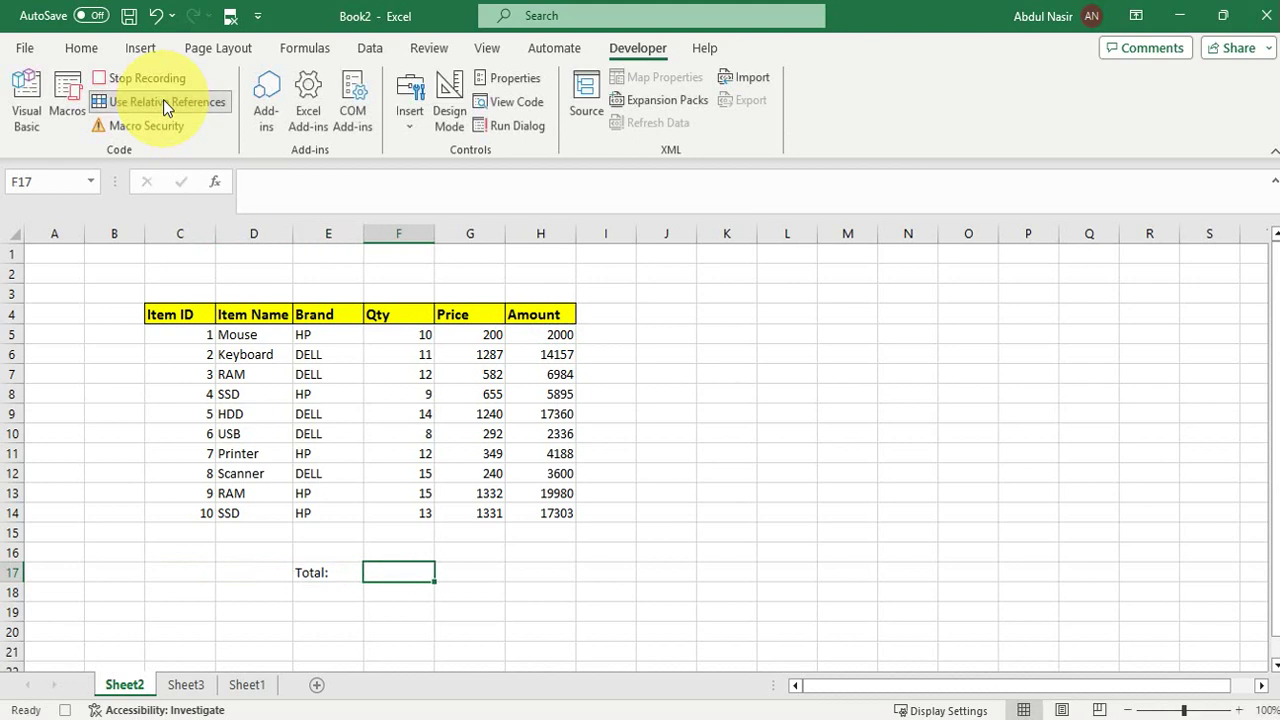
type("=SUM(")
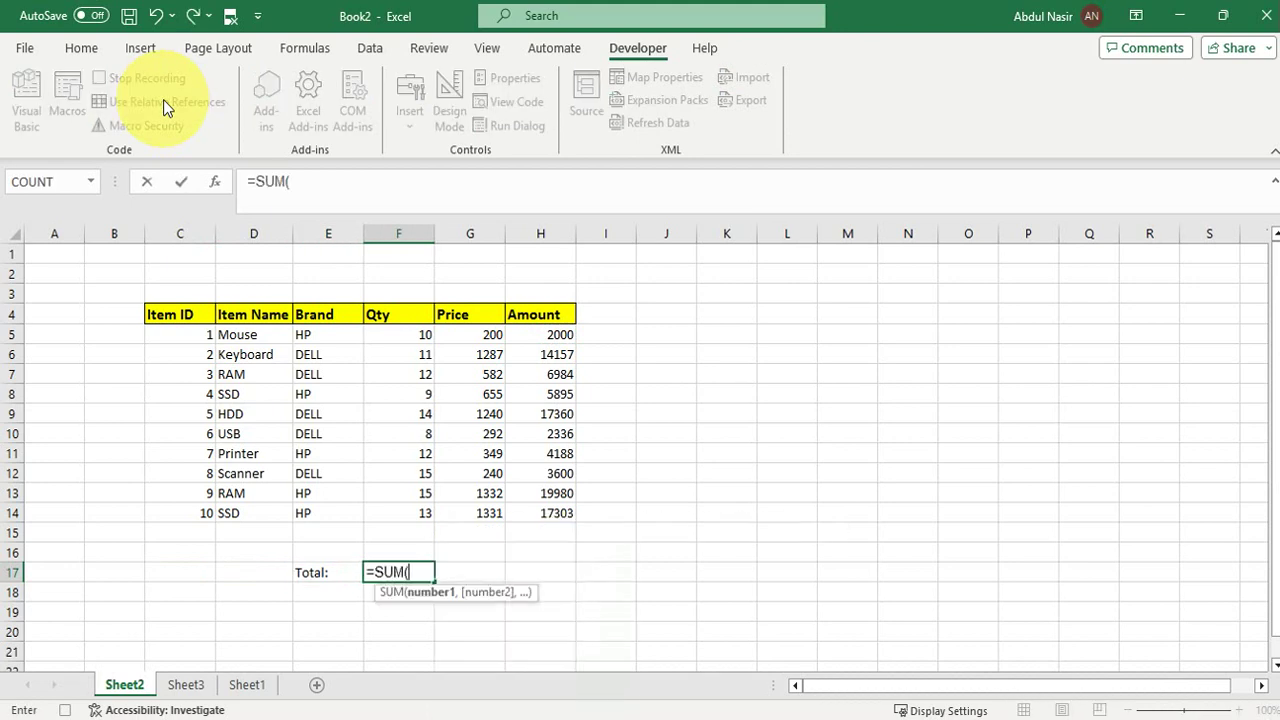
left_click(416, 336)
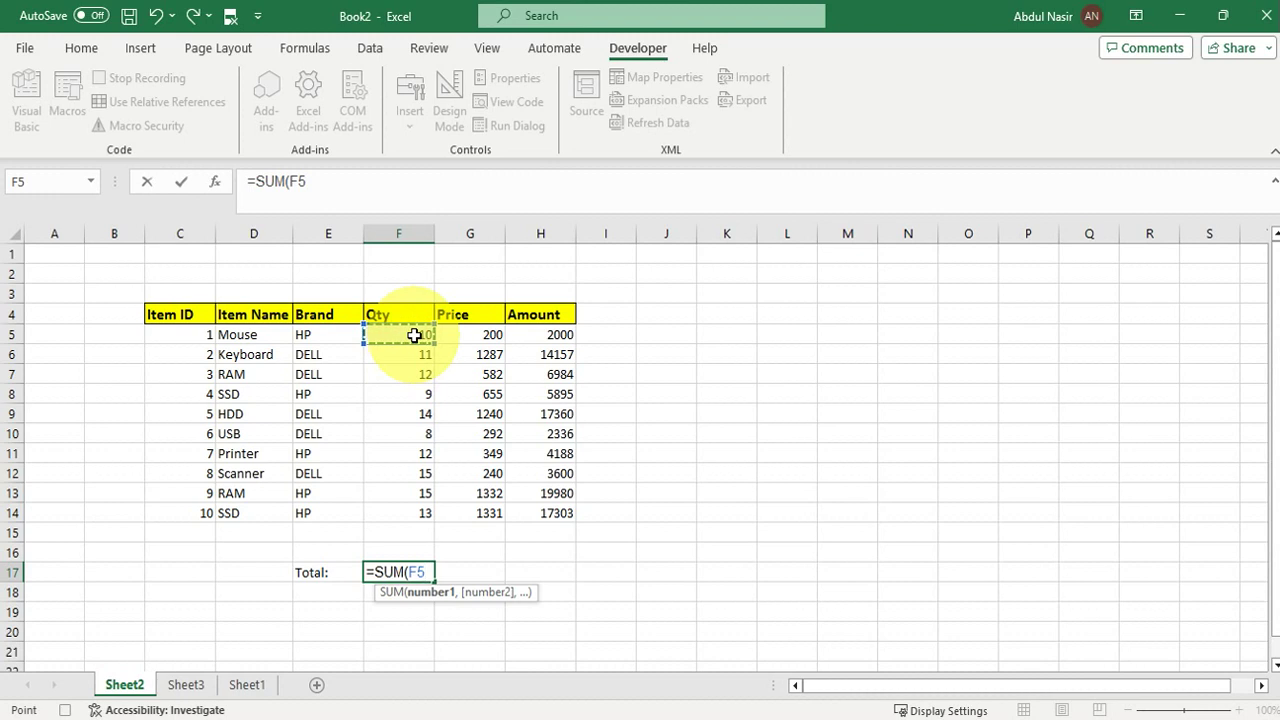
key("ctrl+shift+Down")
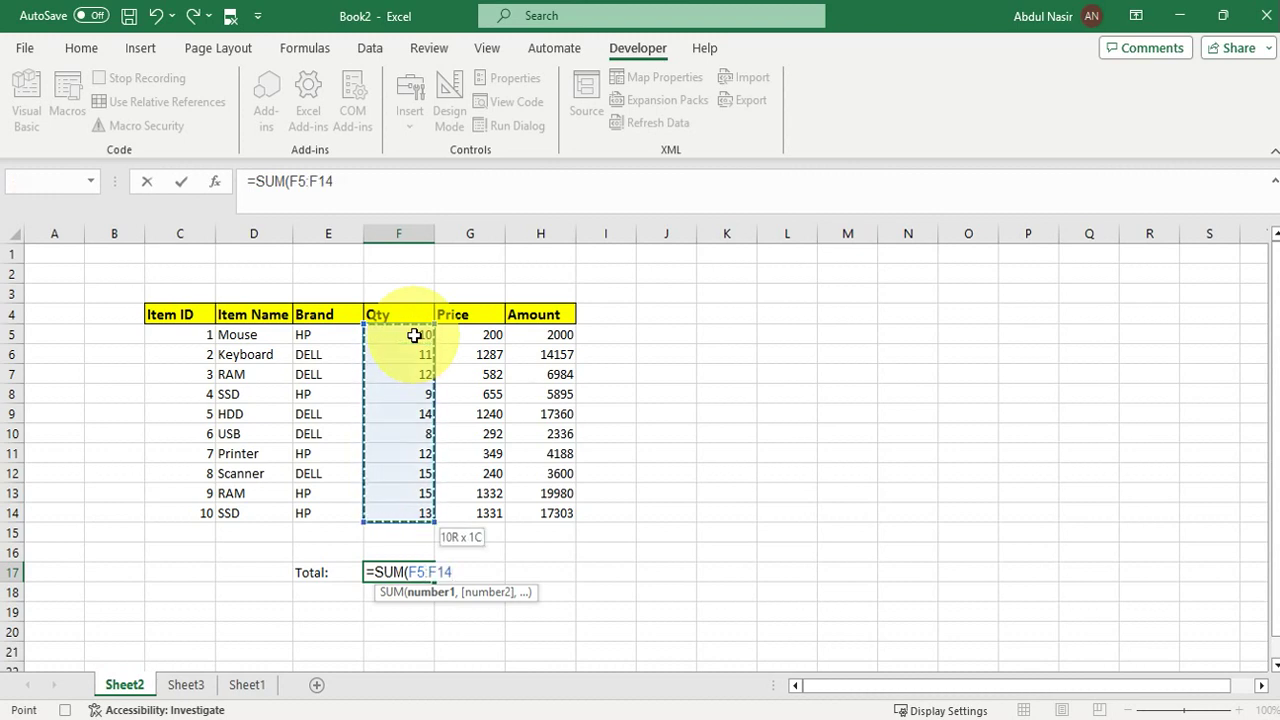
type(")")
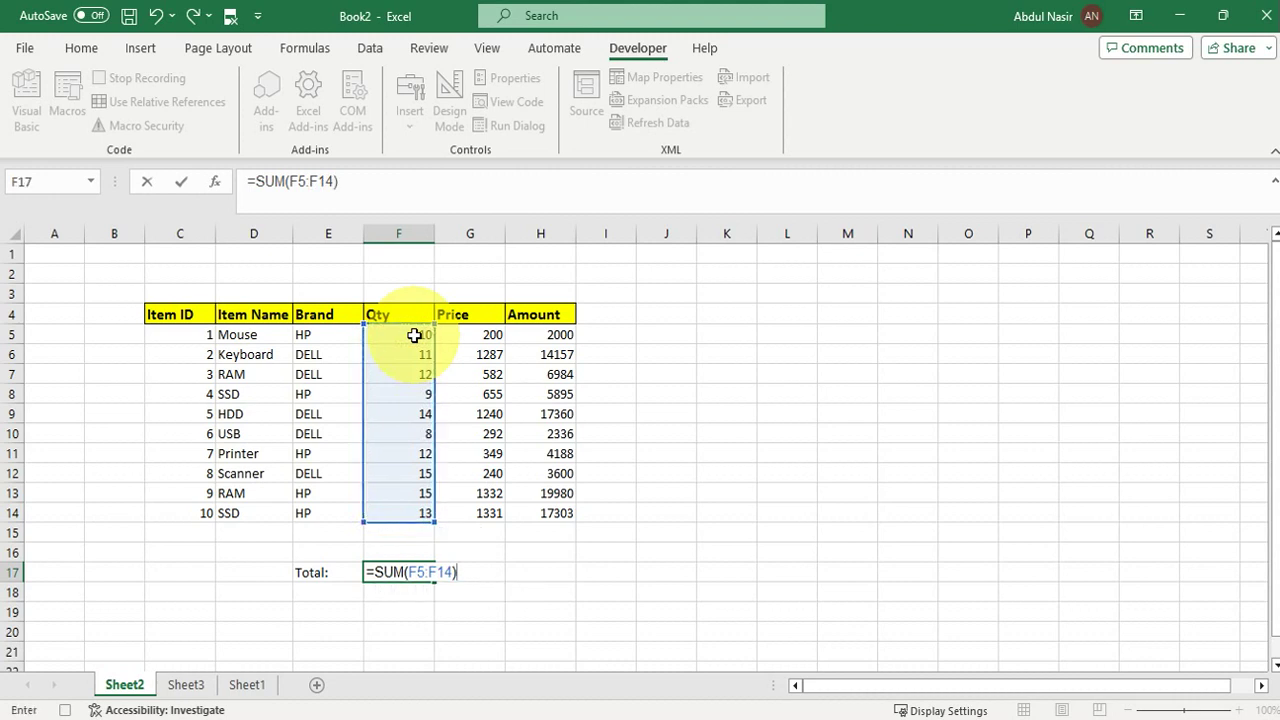
left_click(421, 573)
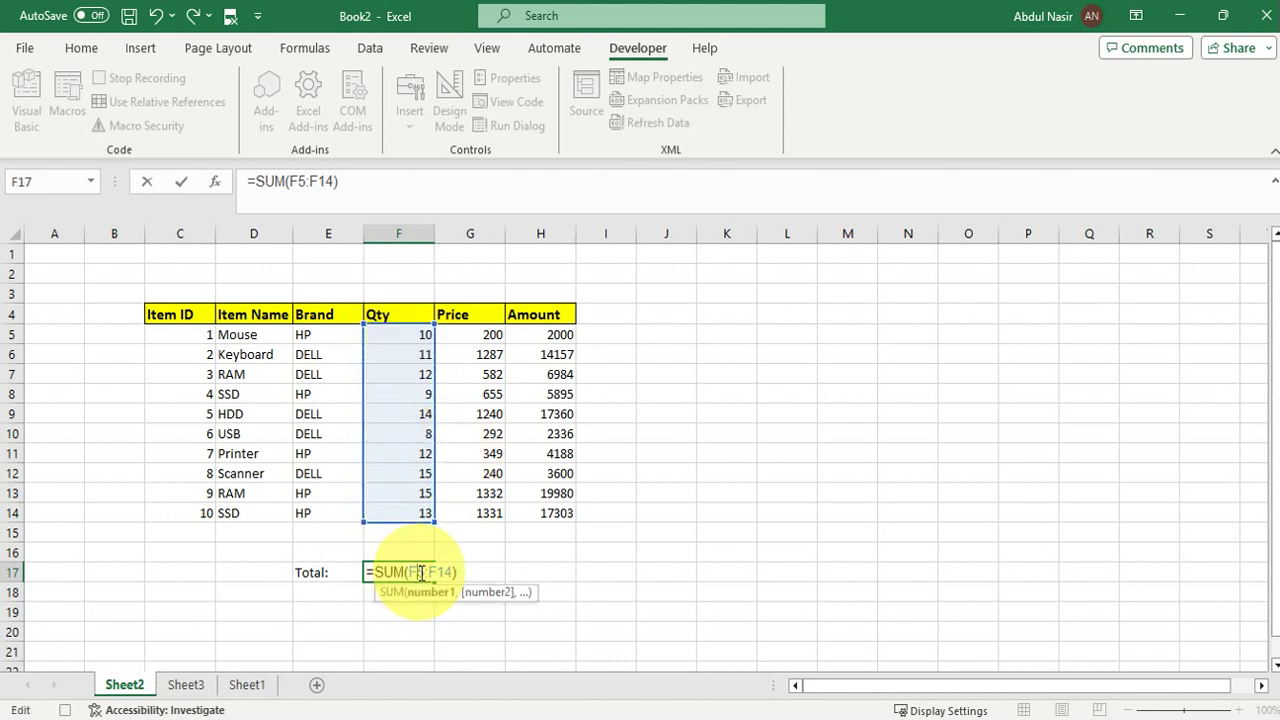
key("F4")
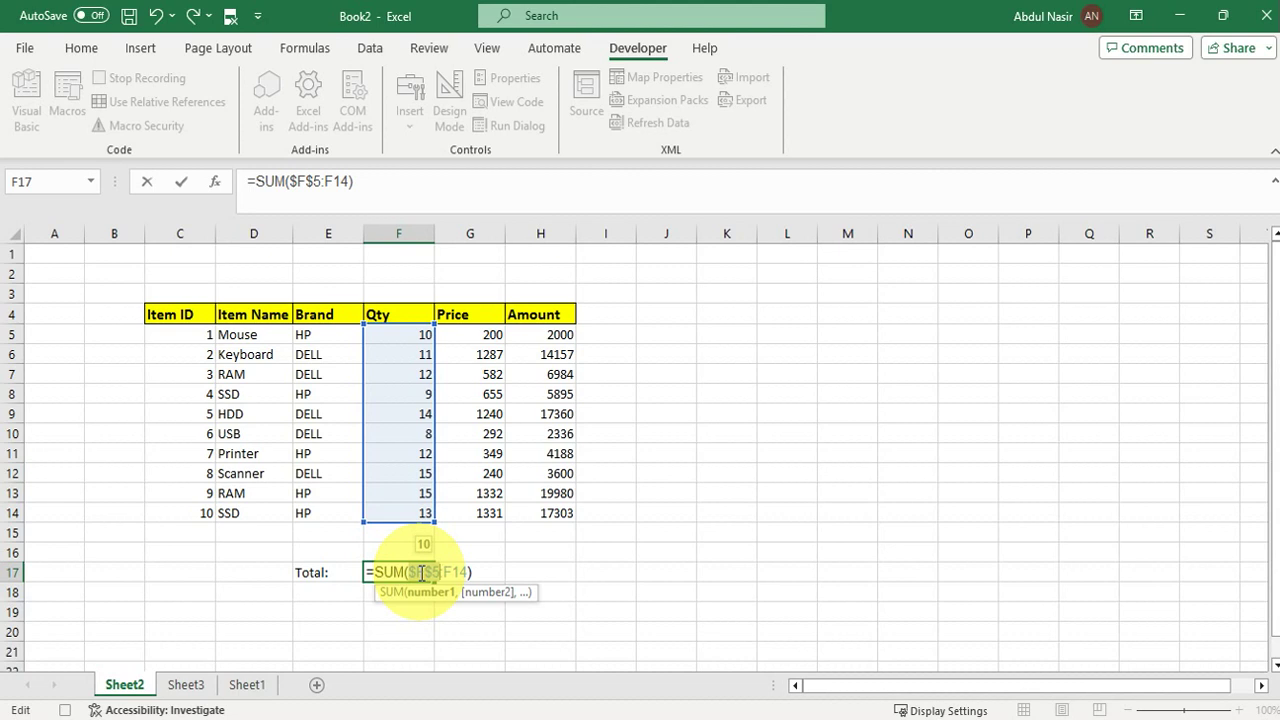
key("Return")
left_click(420, 572)
key("Right")
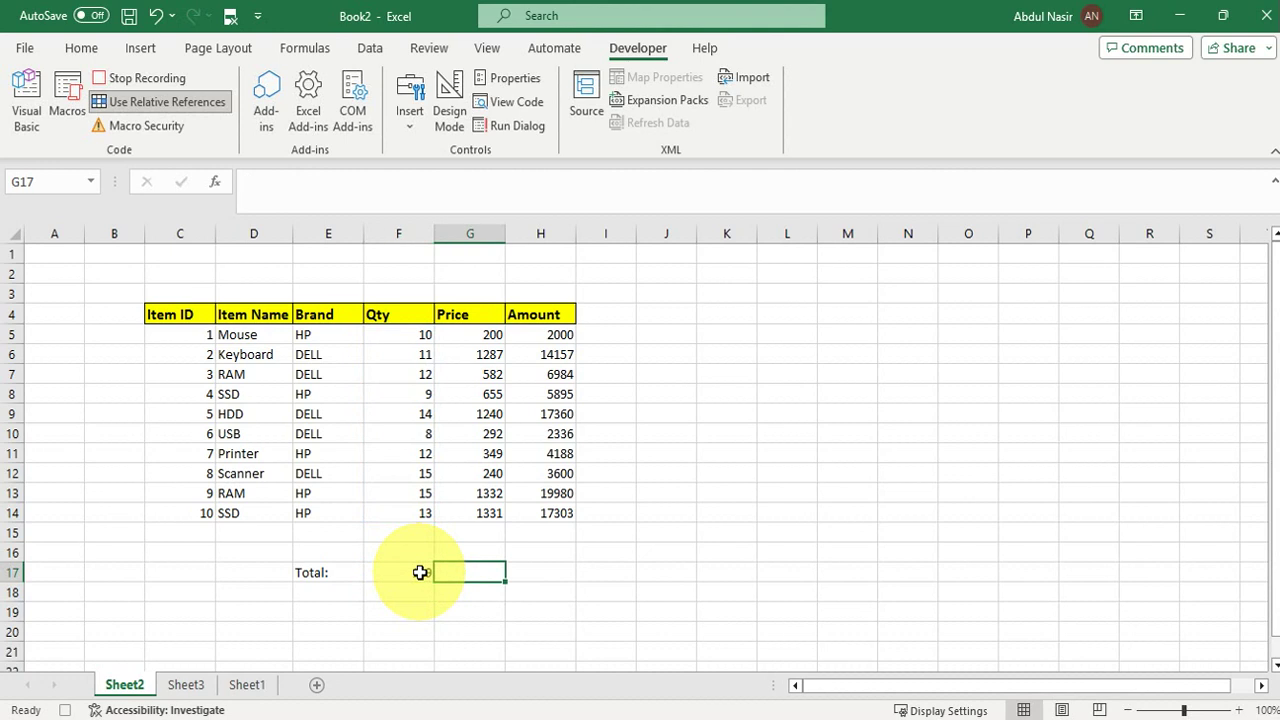
- Total the Price column in G17 with =SUM($G$5:G14), giving 7508
type("=sum")
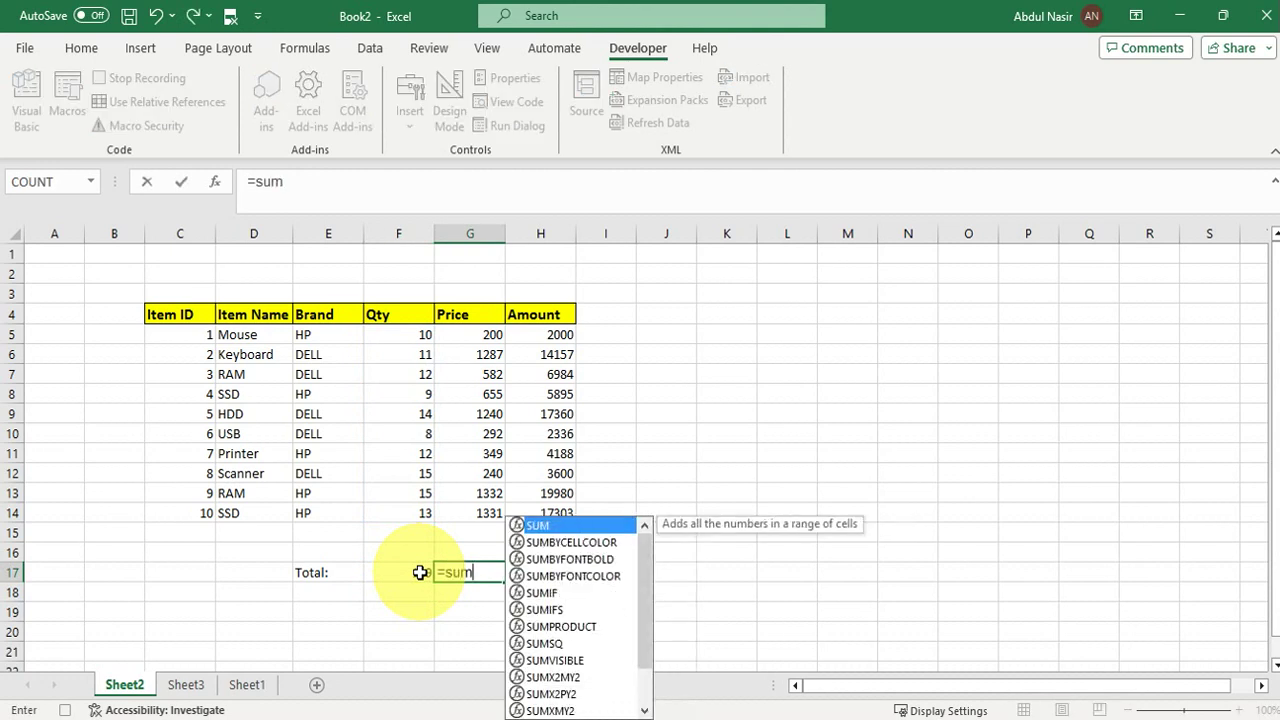
key("Tab")
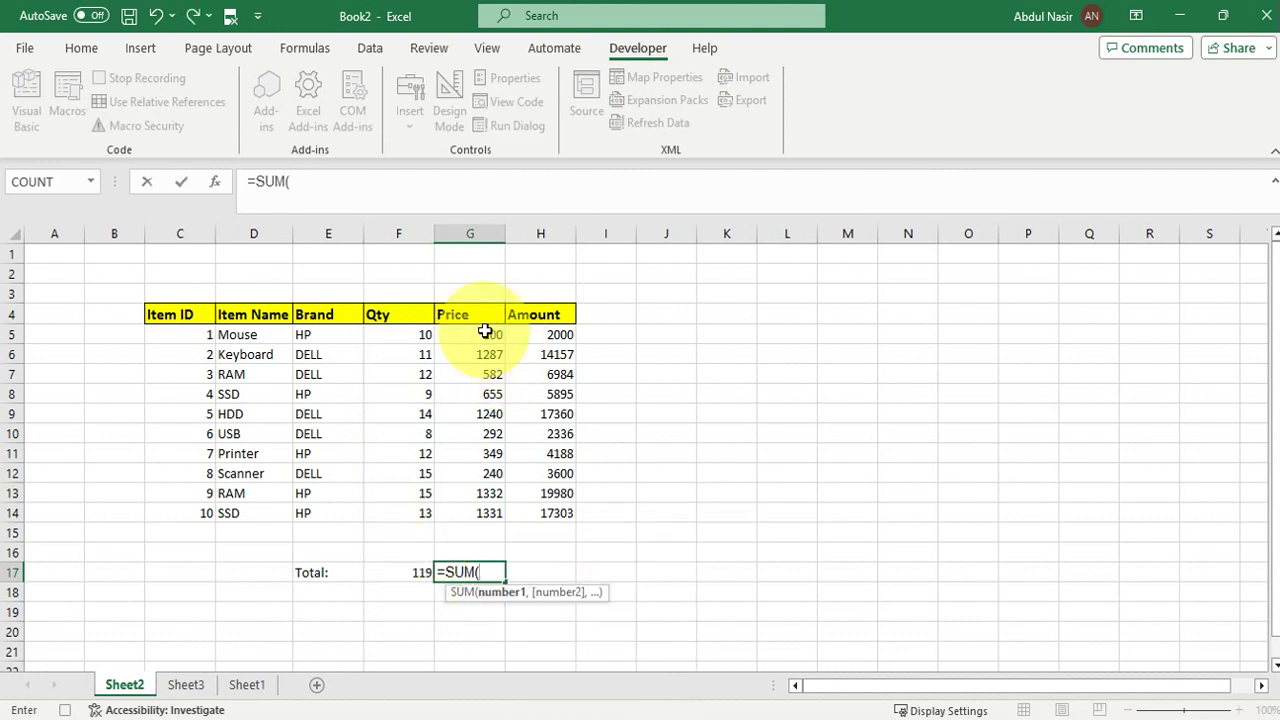
left_click(485, 331)
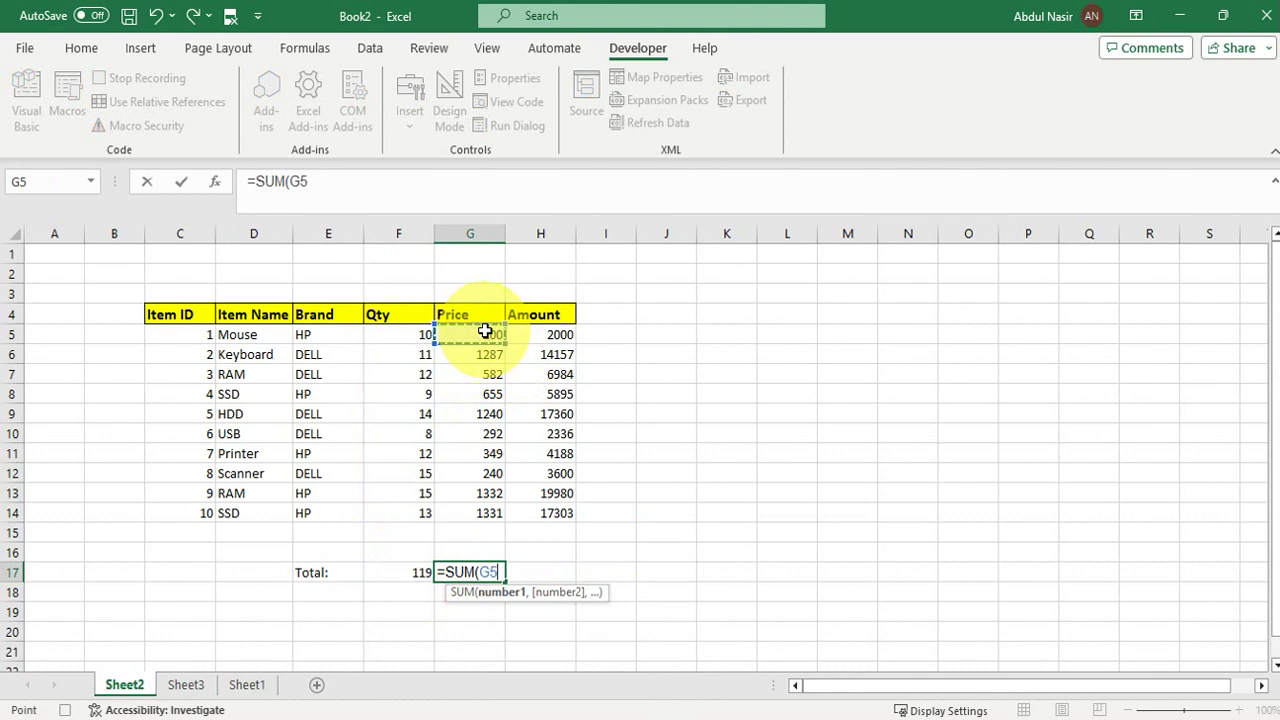
key("ctrl+shift+Down")
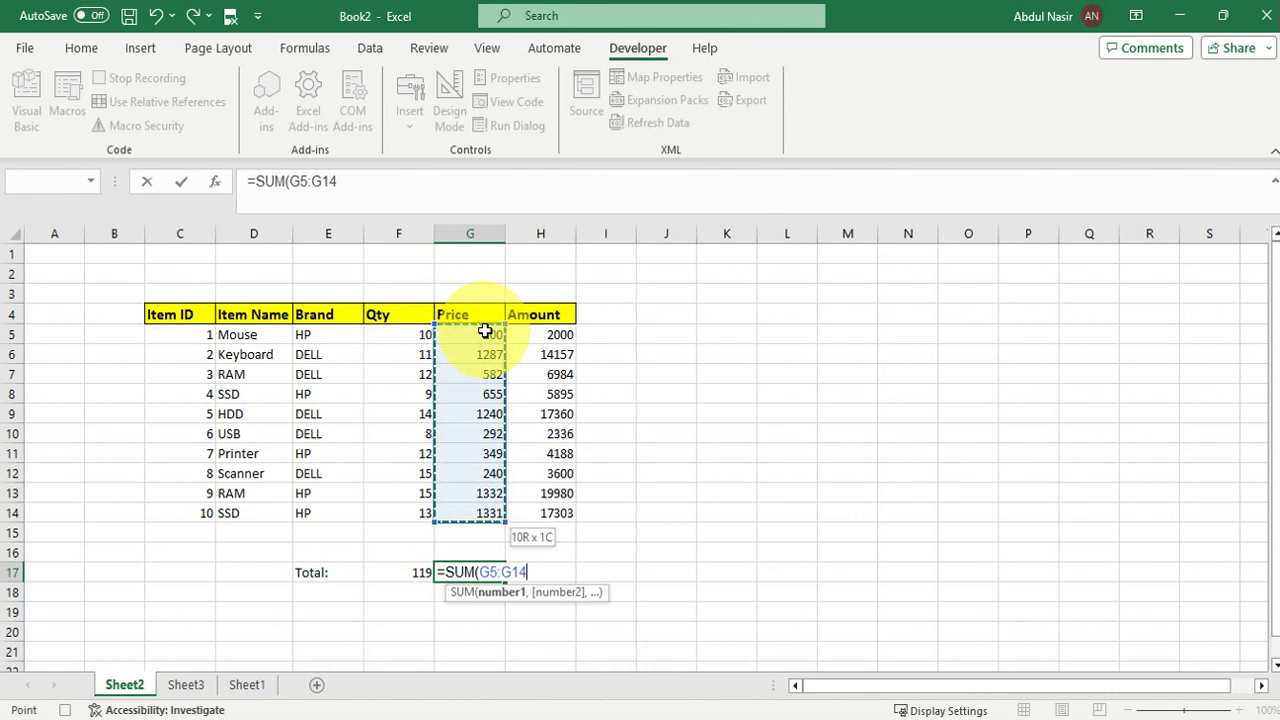
type(")")
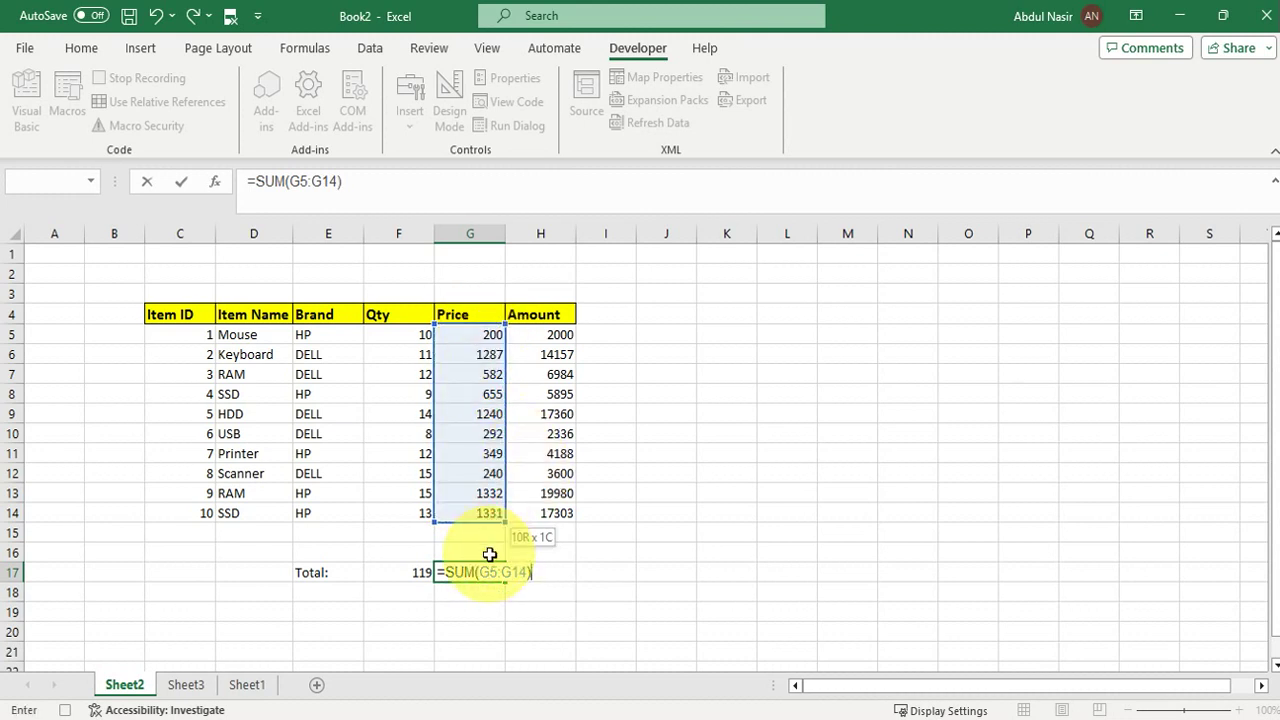
left_click(491, 571)
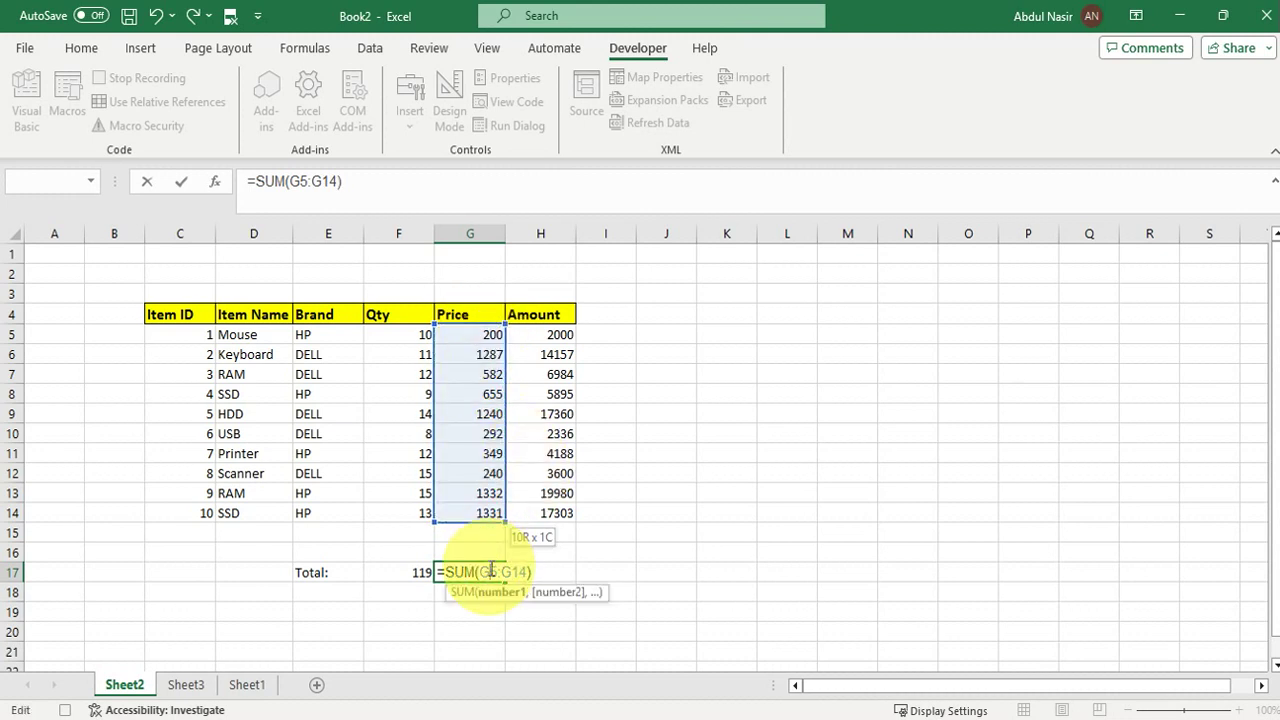
key("F4")
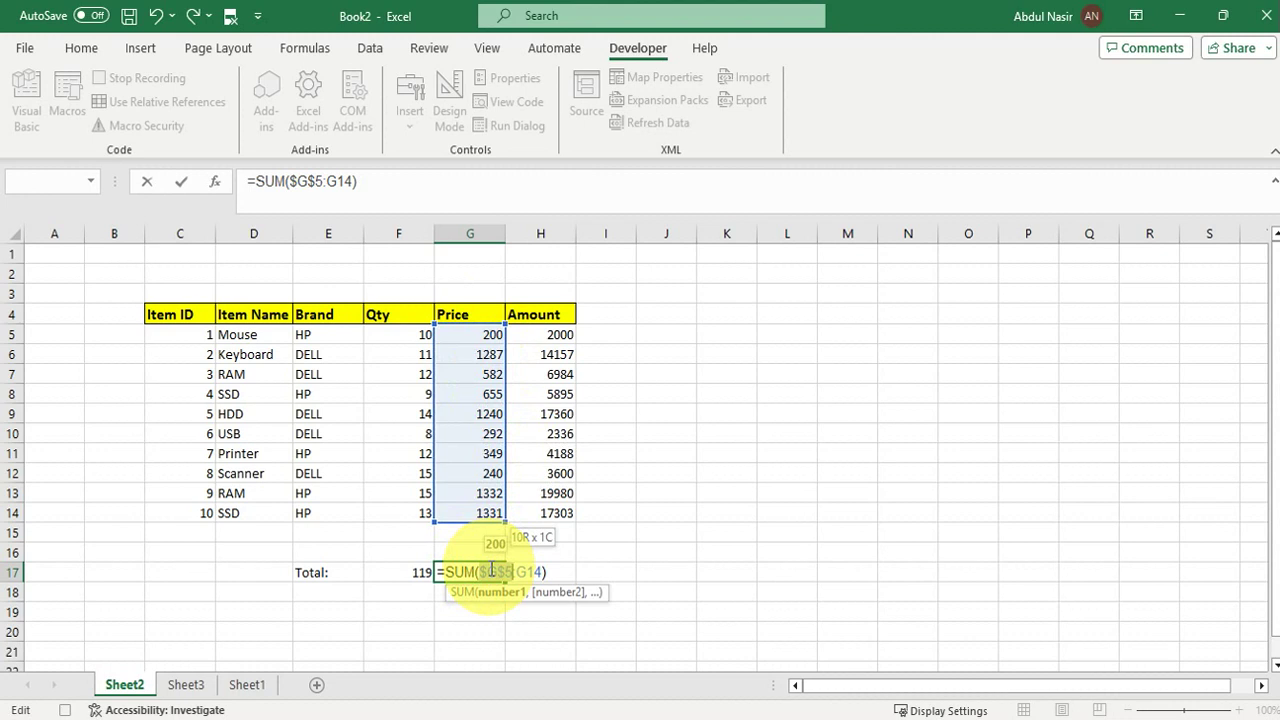
key("Return")
left_click(490, 568)
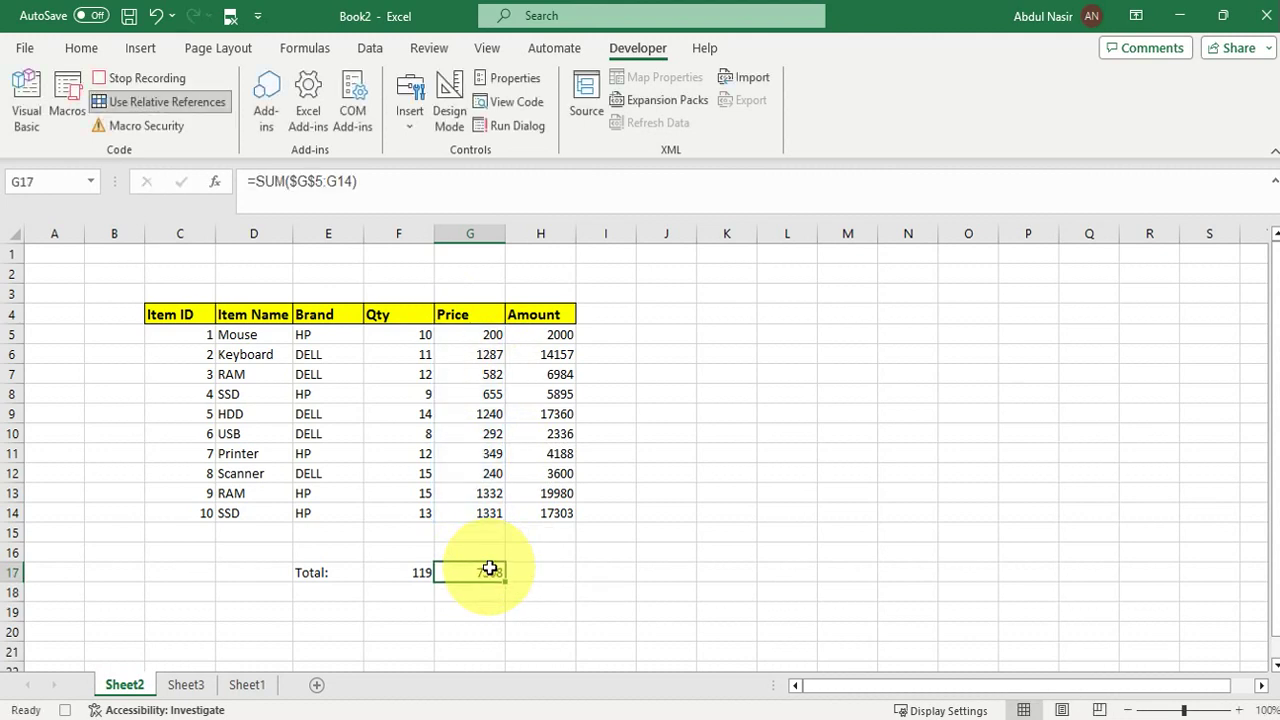
key("Right")
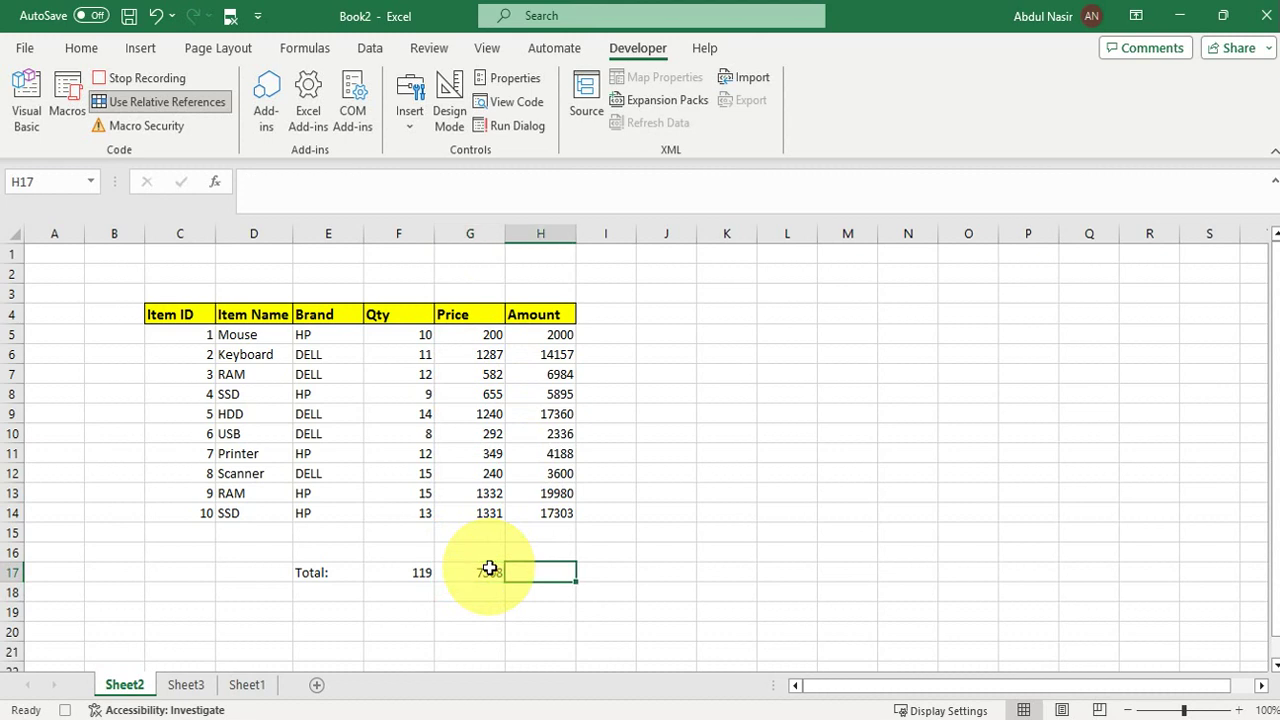
- Enter =SUM($H$5:H14) in H17 for the Amount total of 93803, then toggle relative references
type("=SUM(")
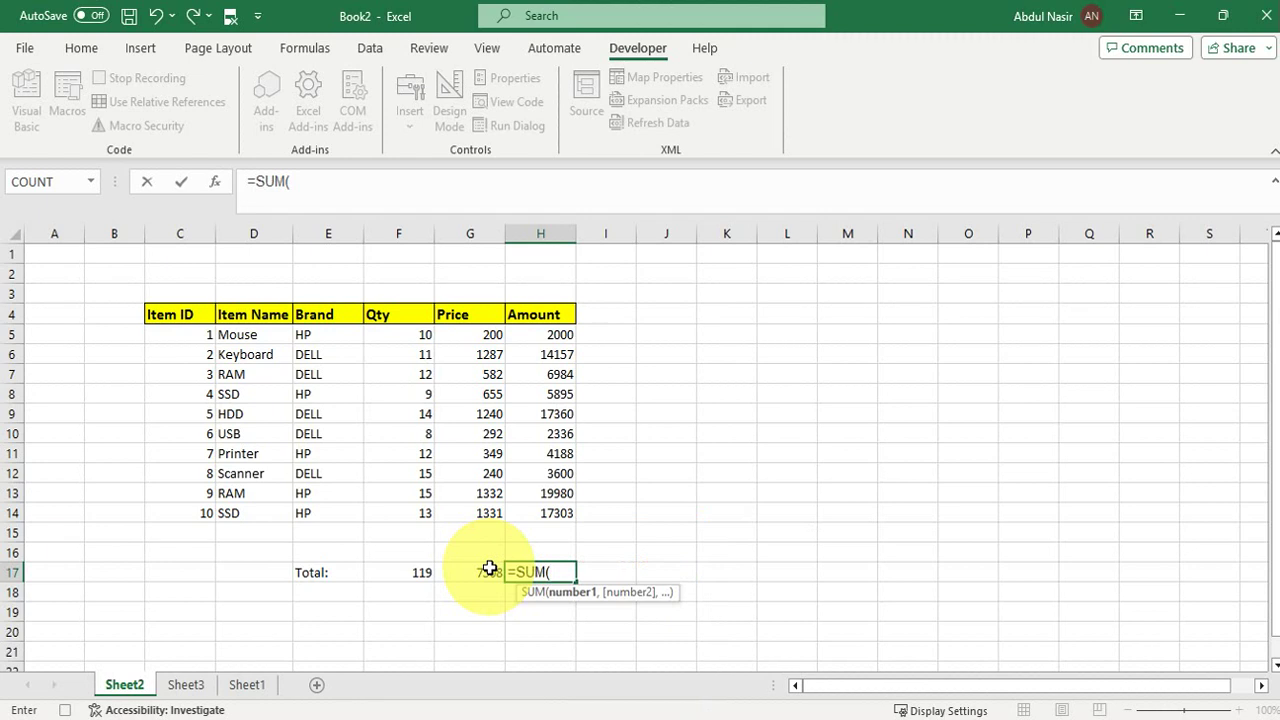
left_click(545, 332)
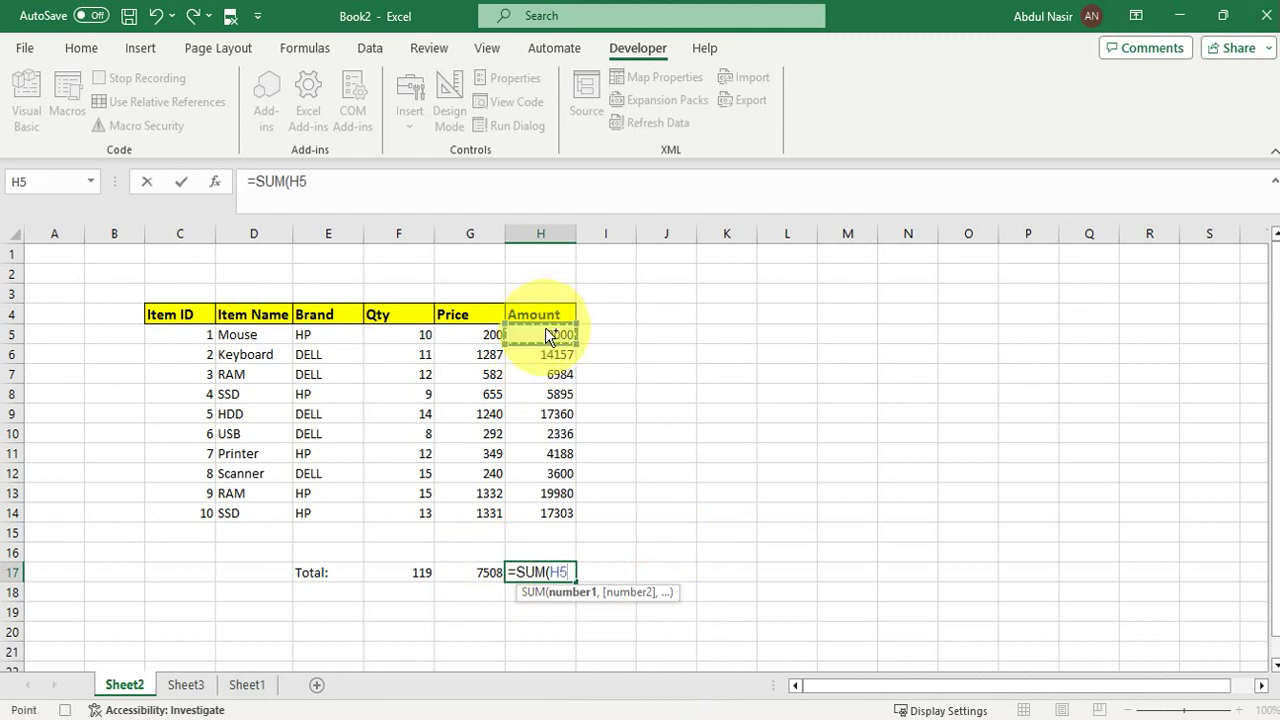
key("ctrl+shift+Down")
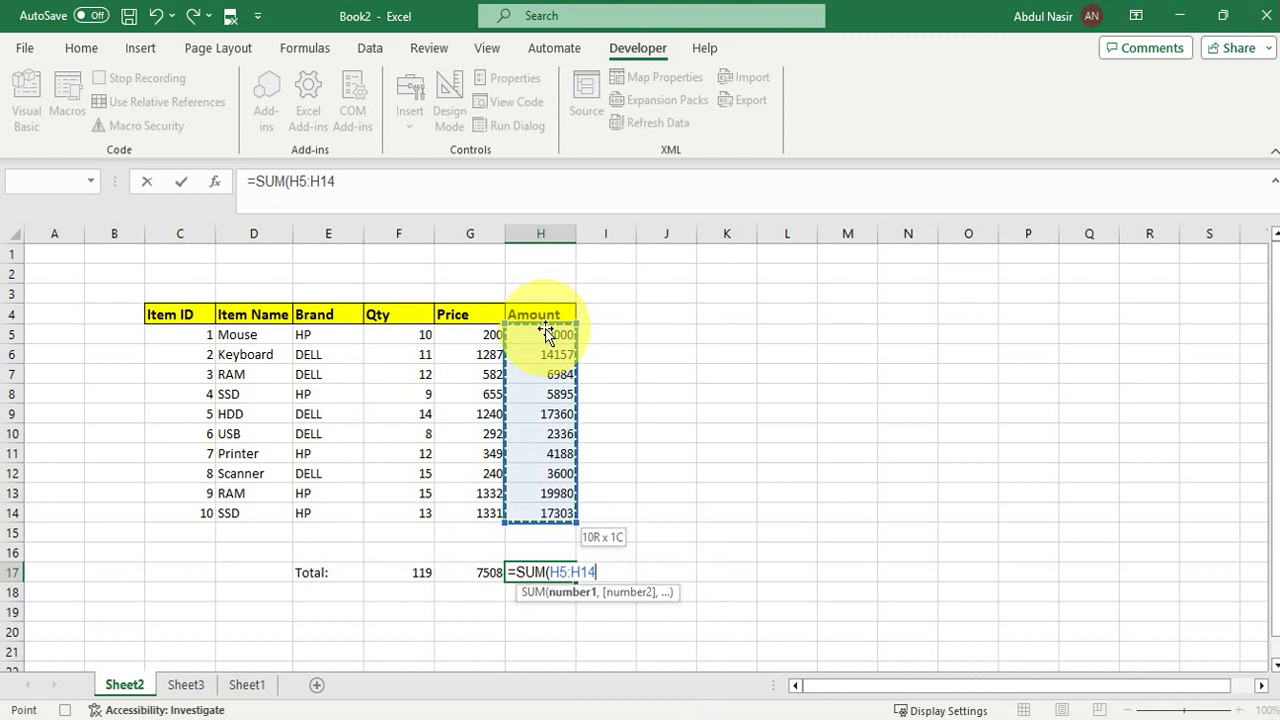
type(")")
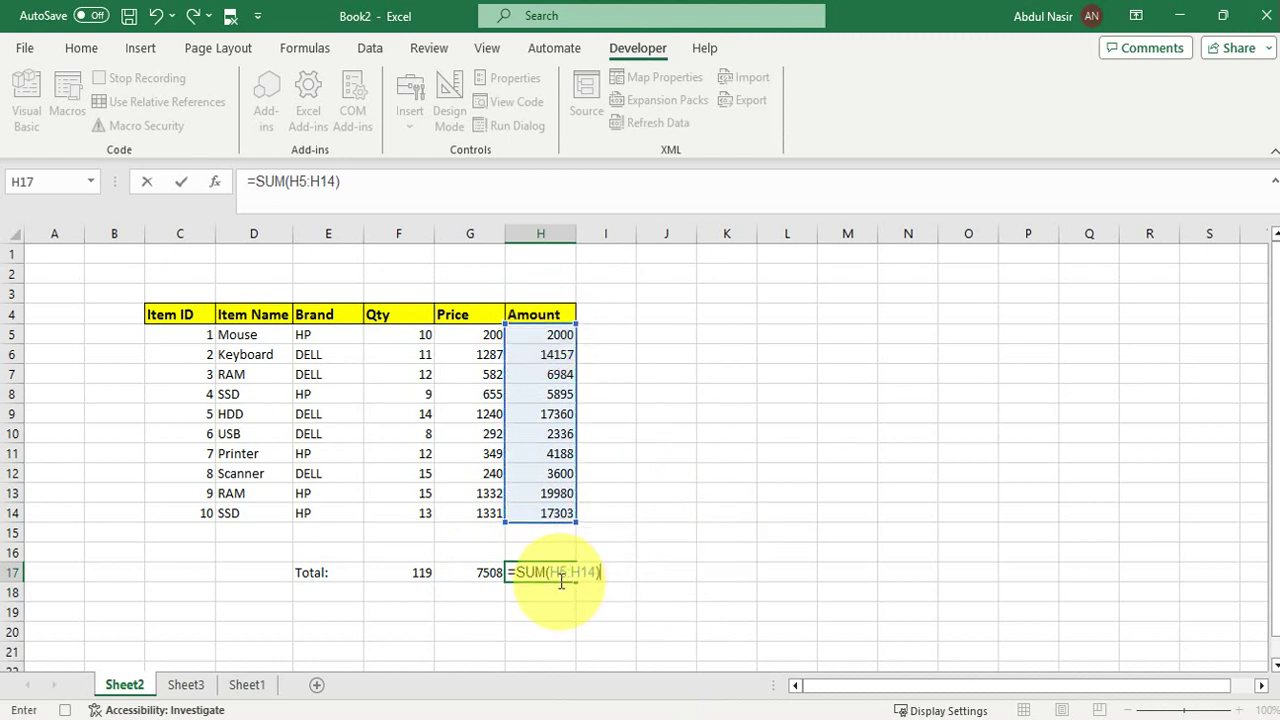
left_click(561, 572)
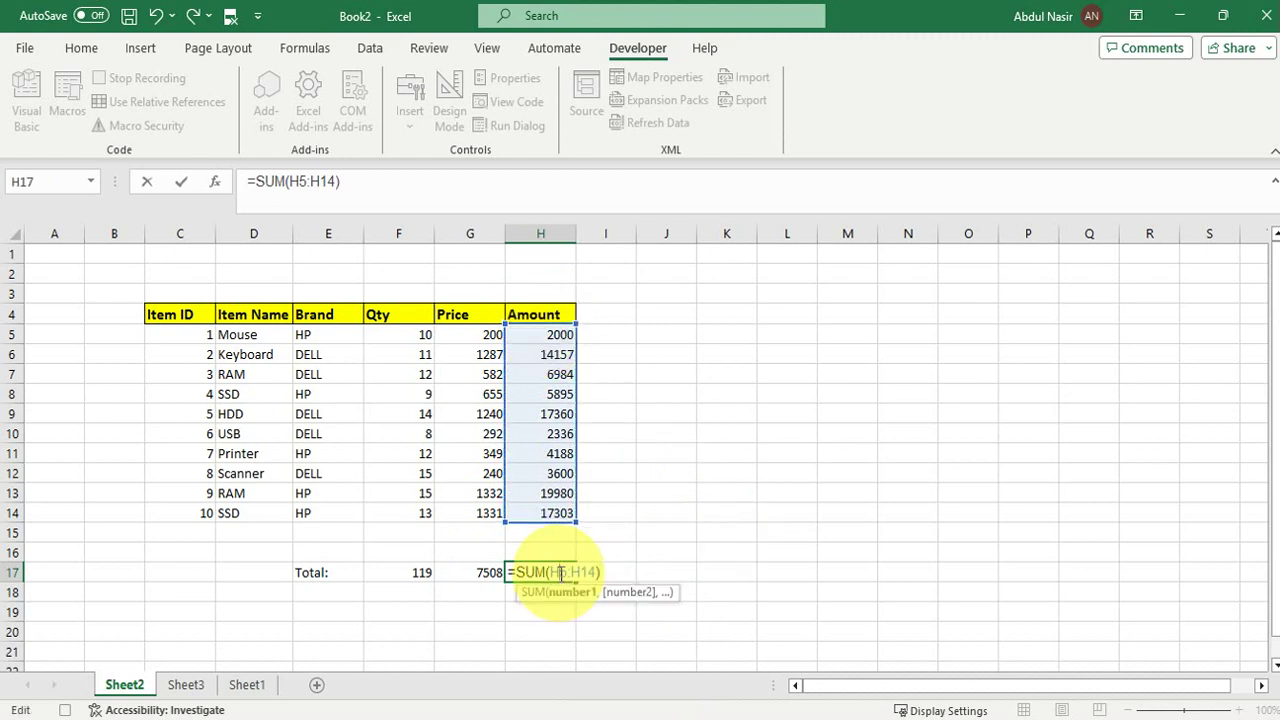
key("Return")
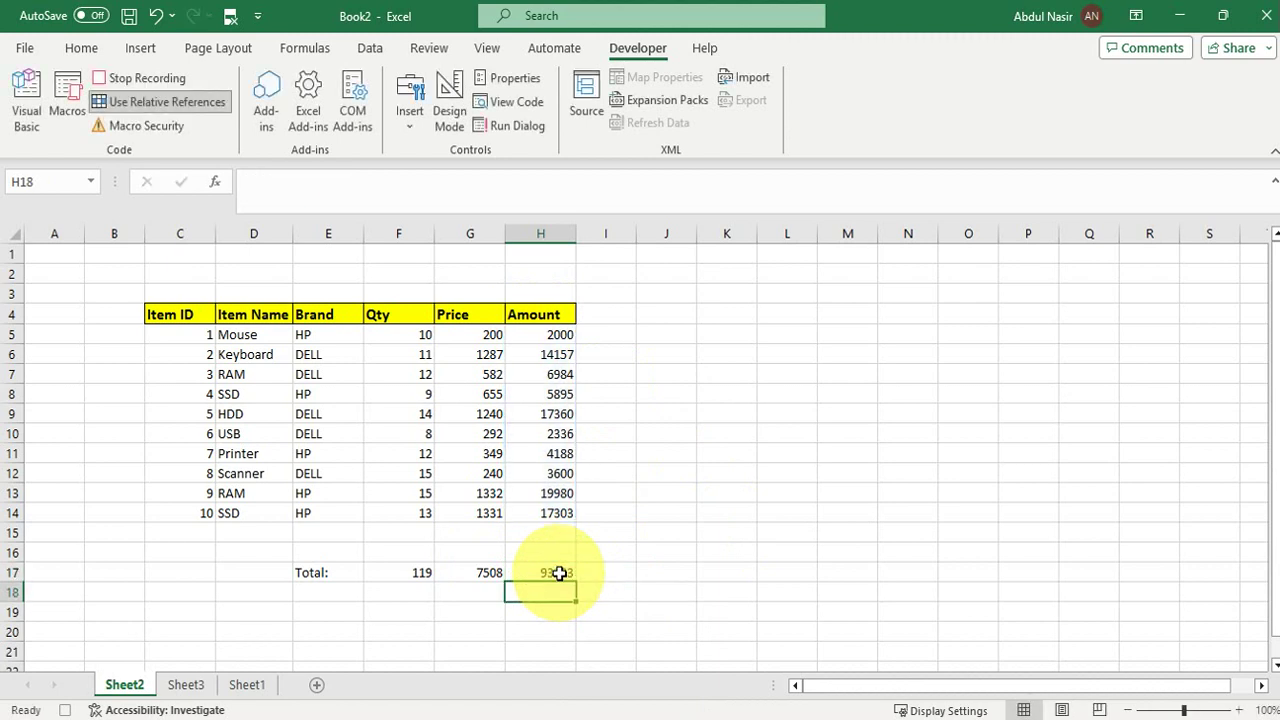
left_click(560, 573)
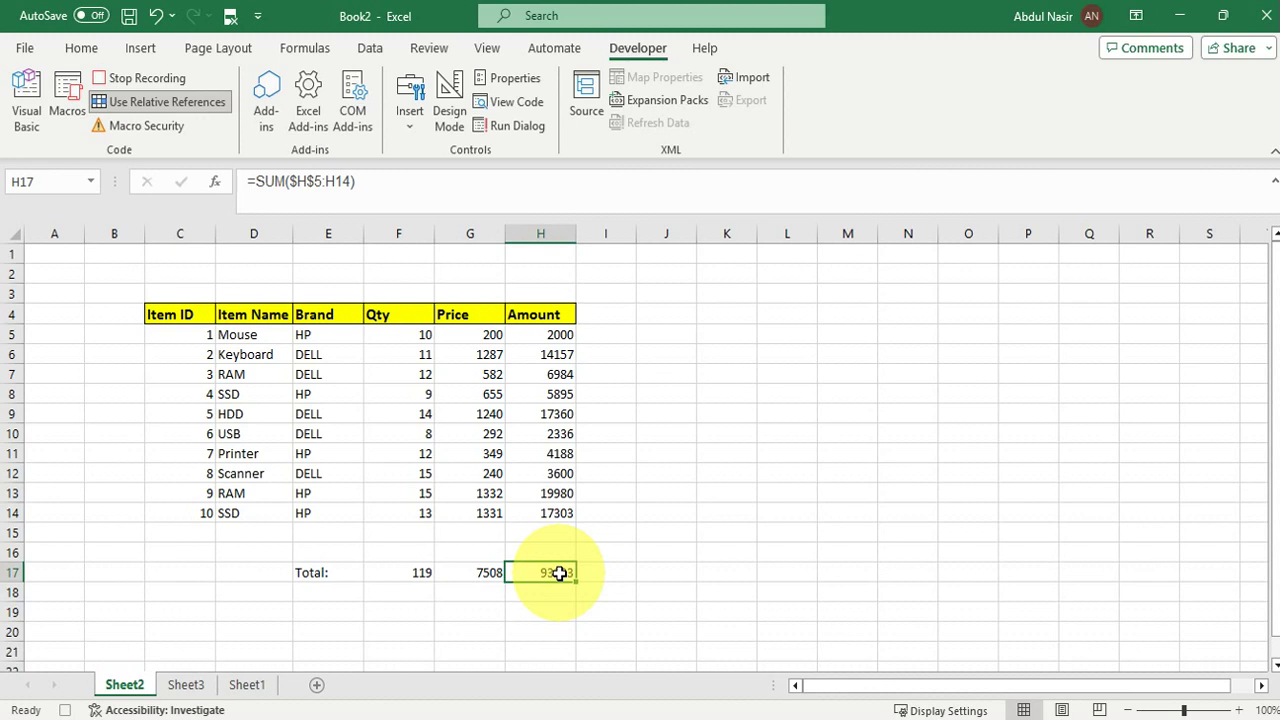
left_click(169, 102)
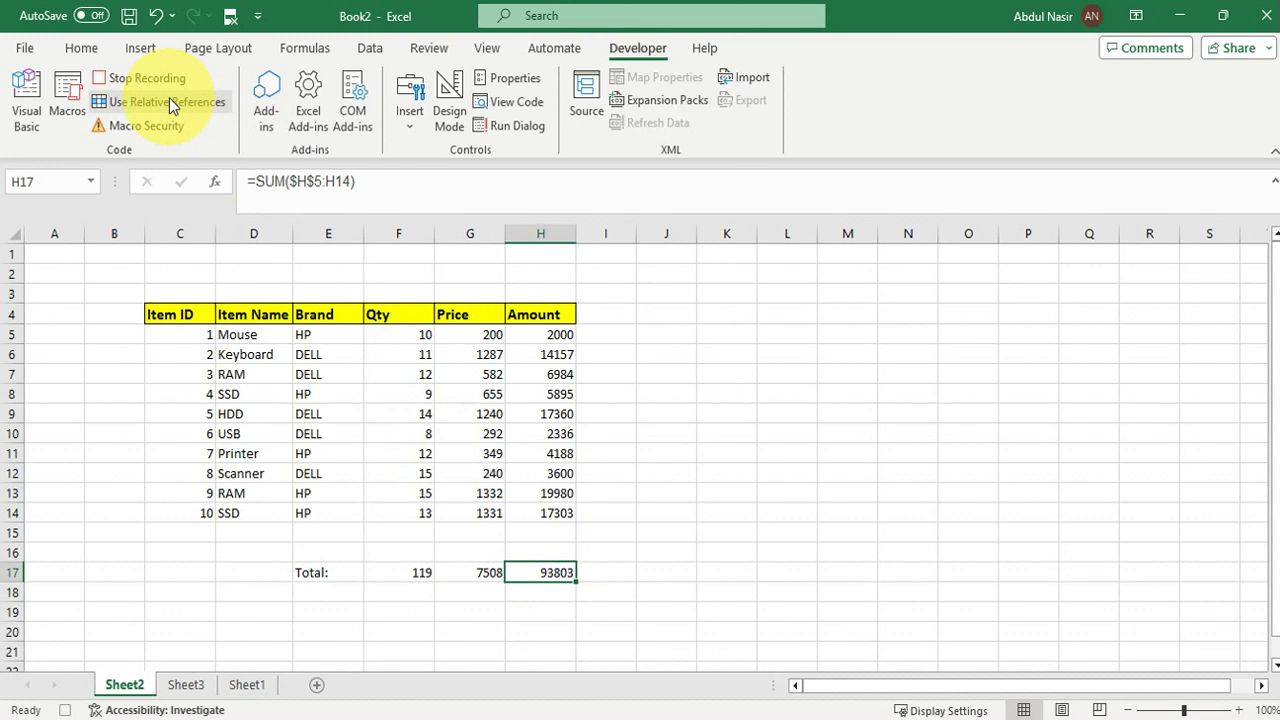
- Add a bottom border under C19:H19, below the Total row
left_click(169, 100)
left_click(179, 315)
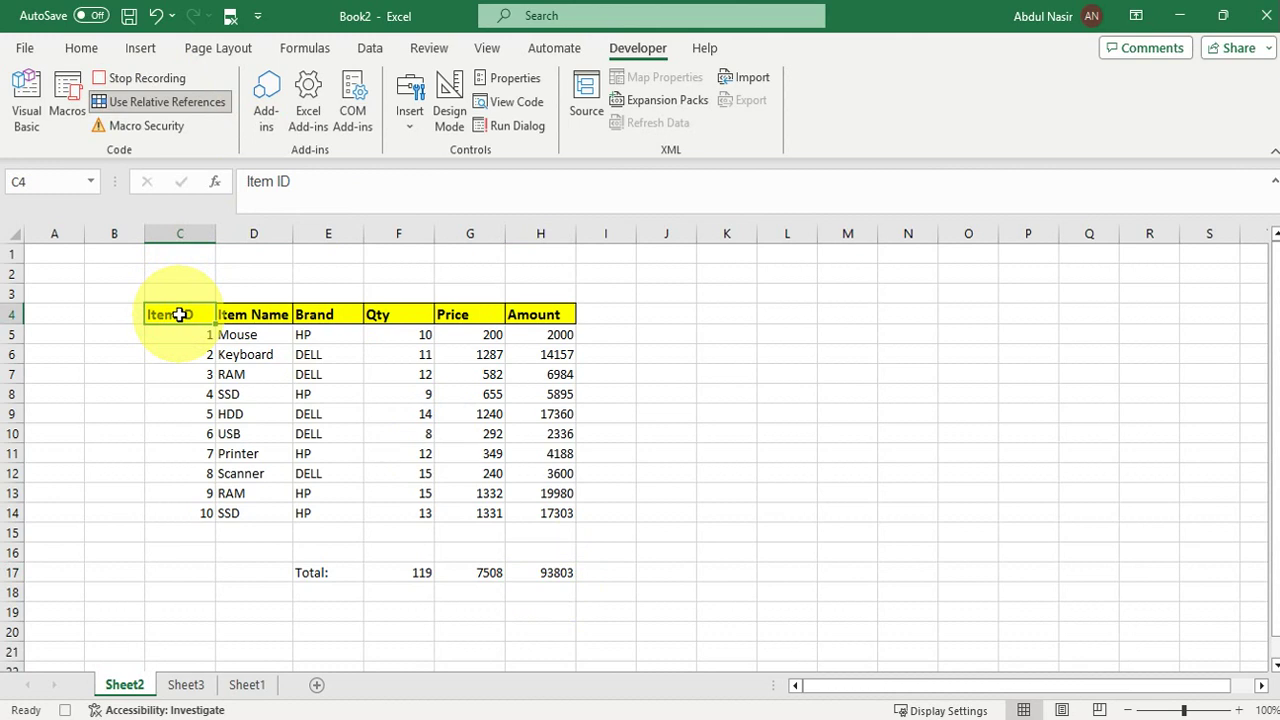
key("ctrl+Down")
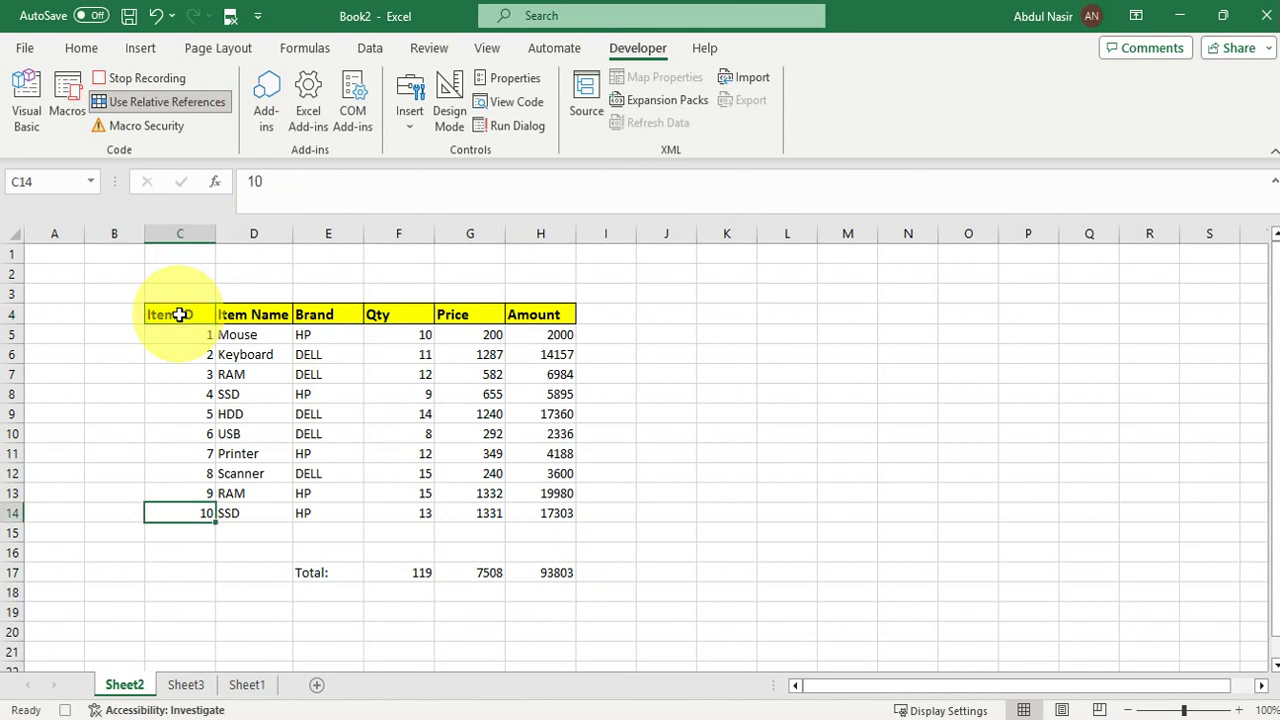
key("Down")
key("Down")
key("Down")
key("Down")
key("Down")
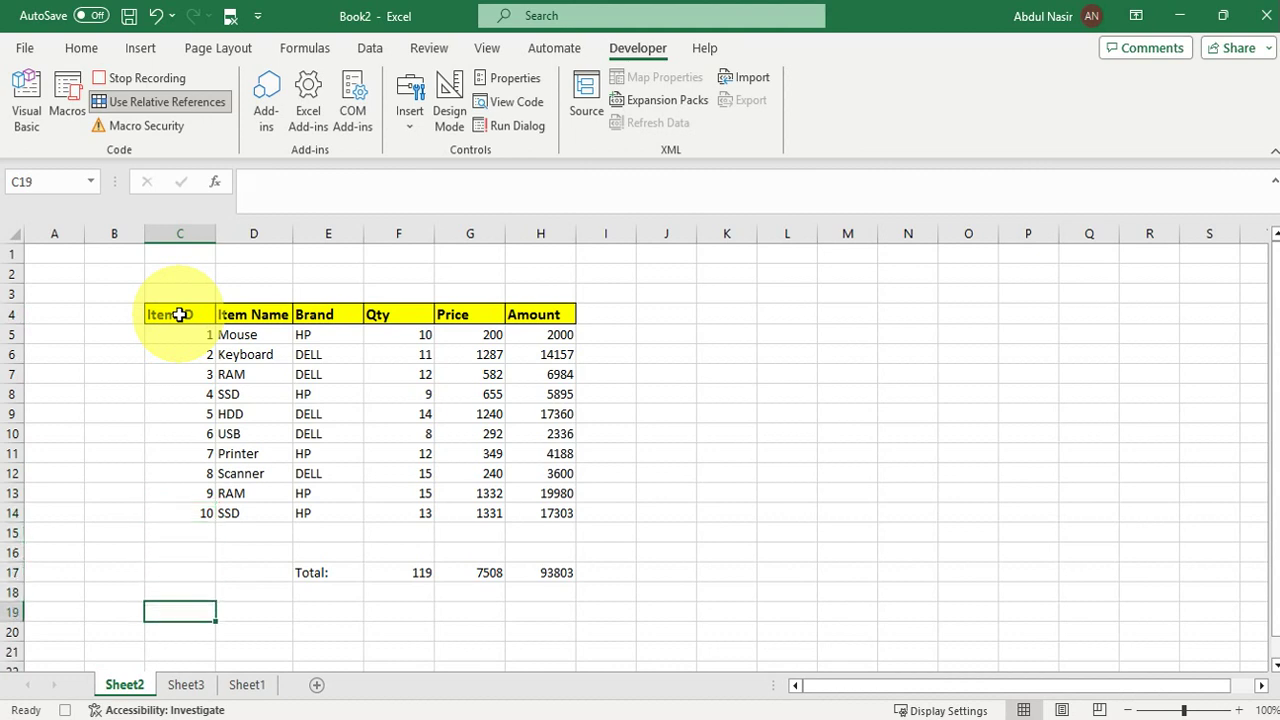
key("shift+Right")
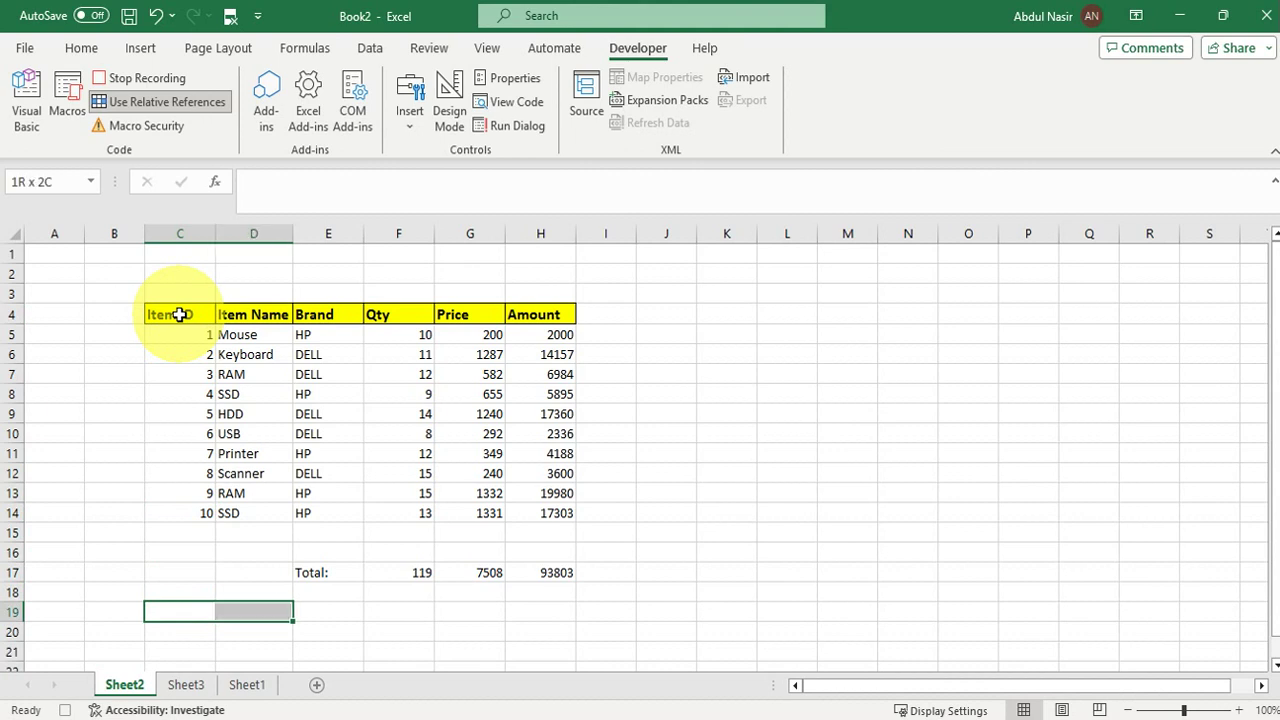
key("shift+Right")
key("shift+Right")
key("shift+Right")
key("shift+Right")
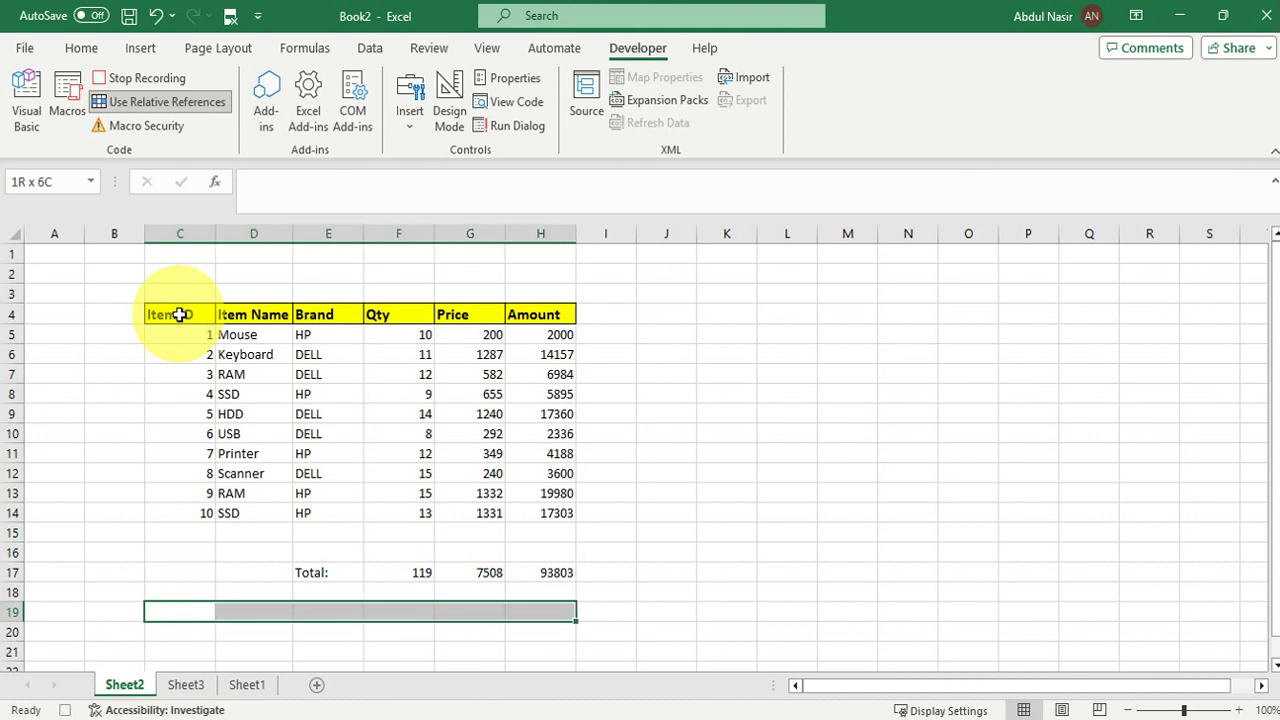
left_click(83, 47)
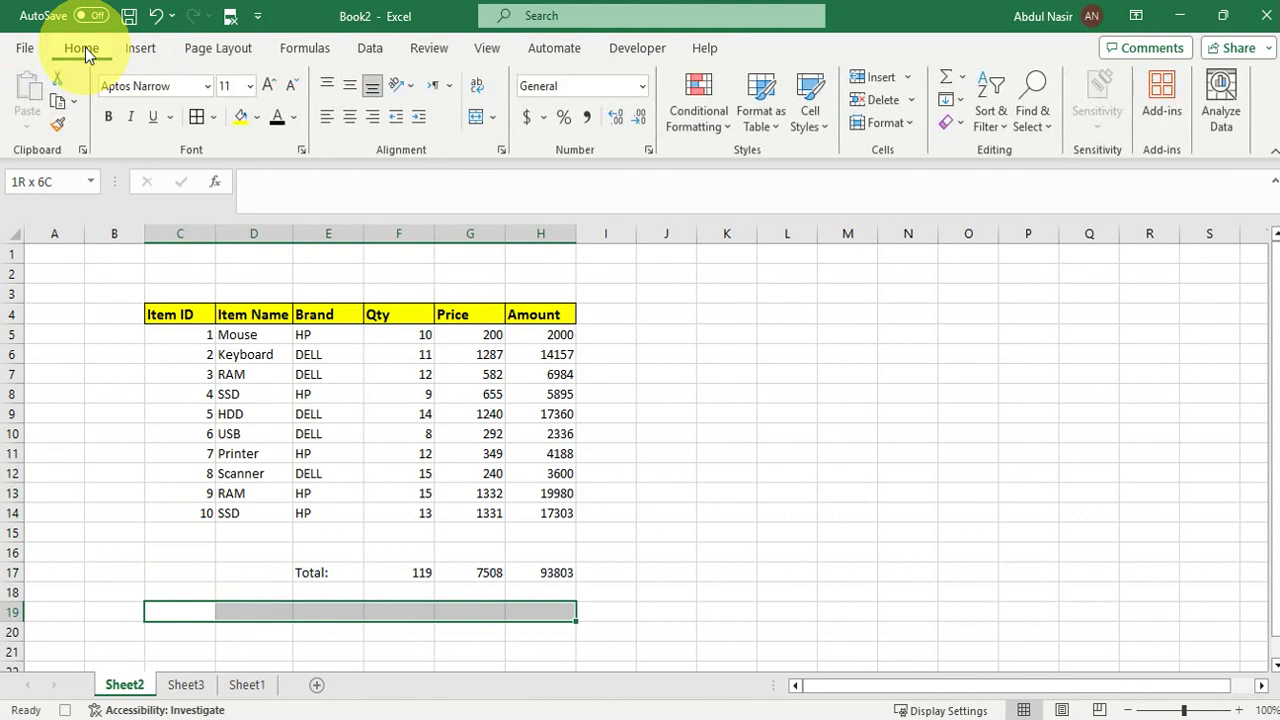
left_click(213, 117)
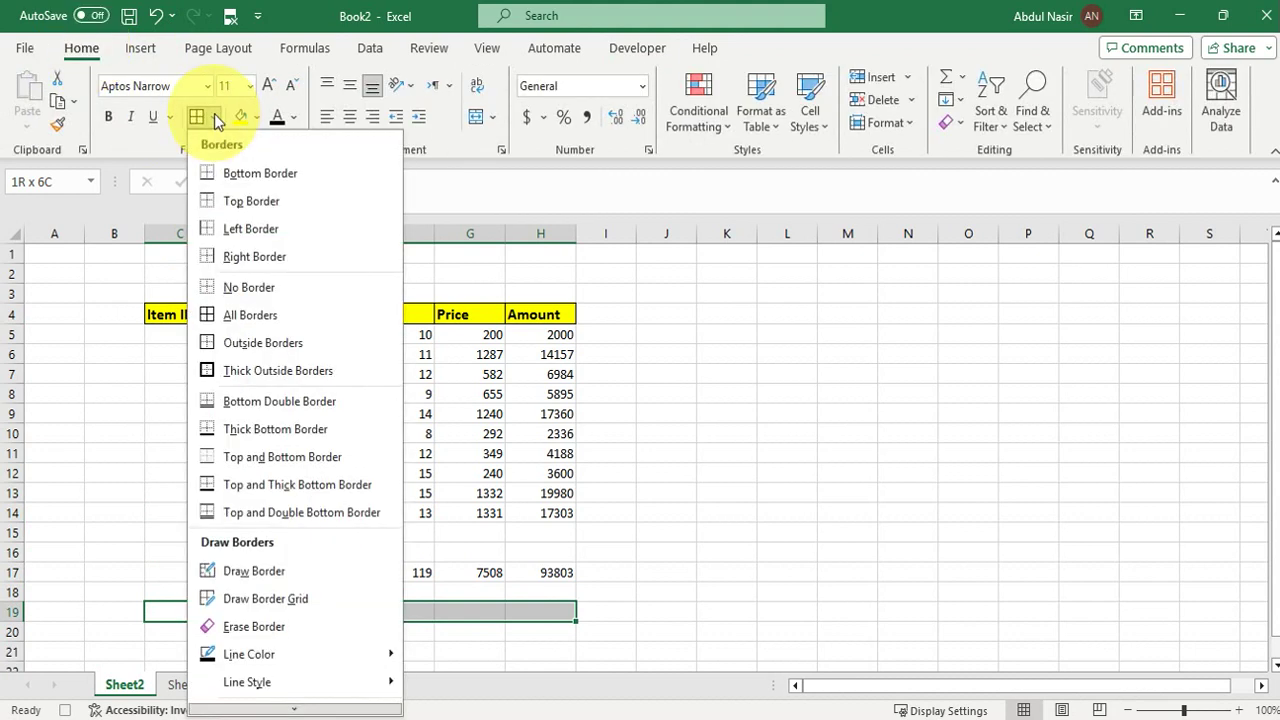
left_click(248, 175)
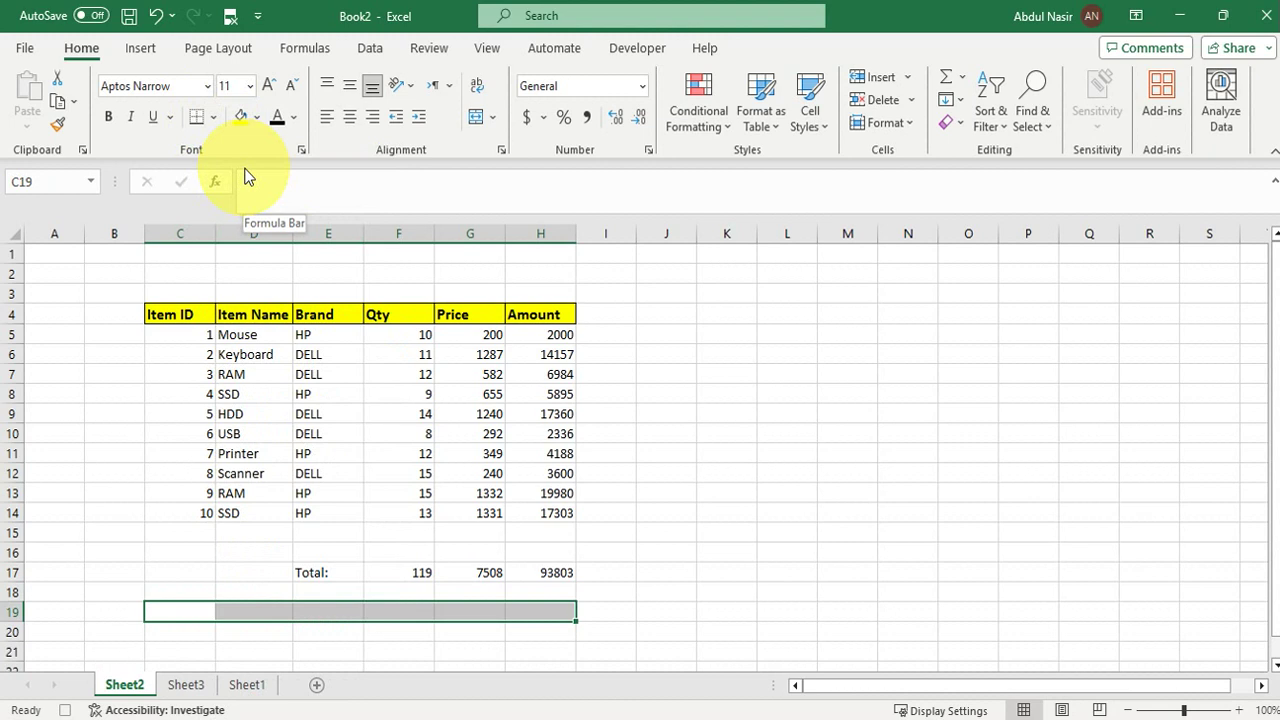
- Select C20 through H20 for the footer
key("Left")
key("Right")
key("Down")
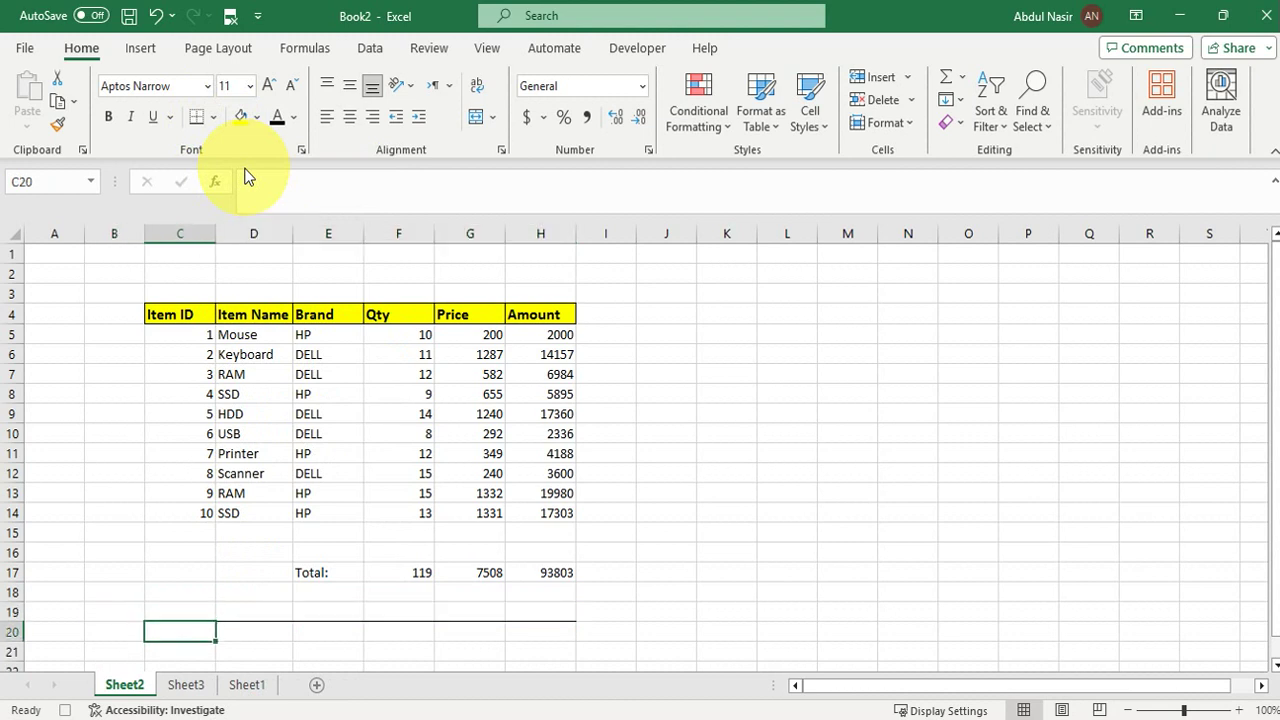
key("shift+Right")
key("shift+Right")
key("shift+Right")
key("shift+Right")
key("shift+Right")
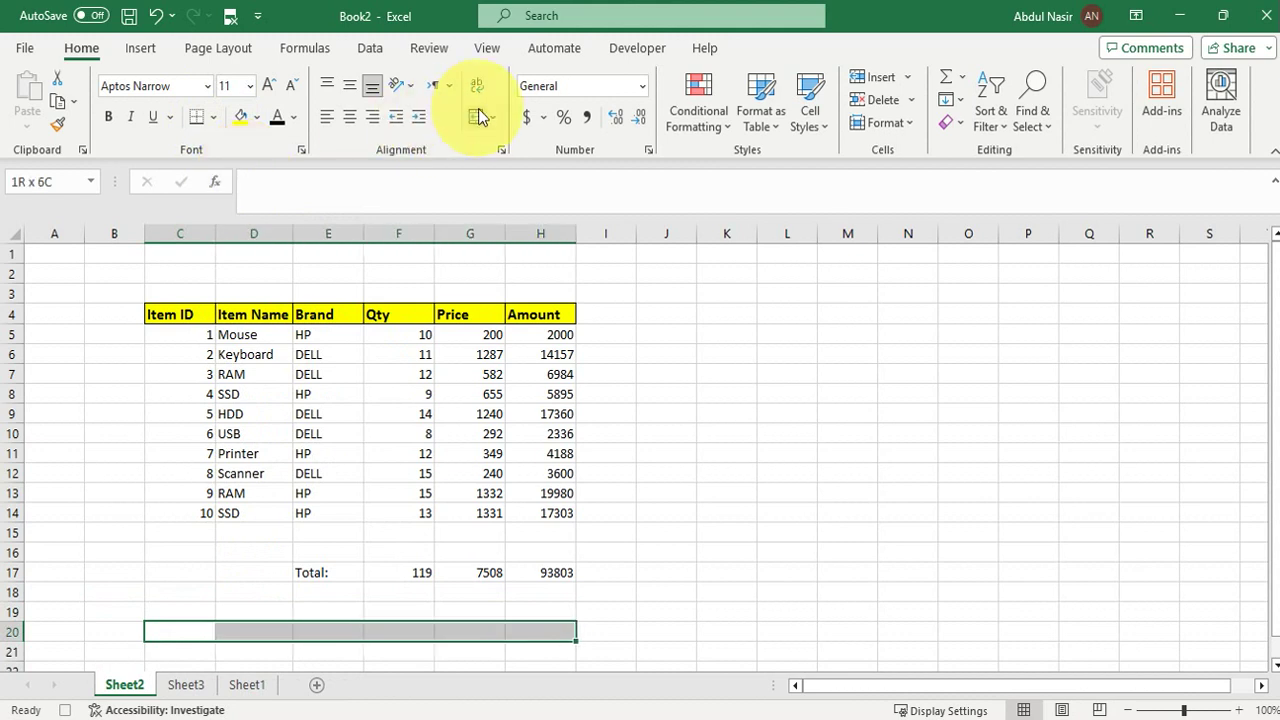
- Merge C20:H20 and enter the 'Prepared by' footer with the preparer's name
left_click(477, 117)
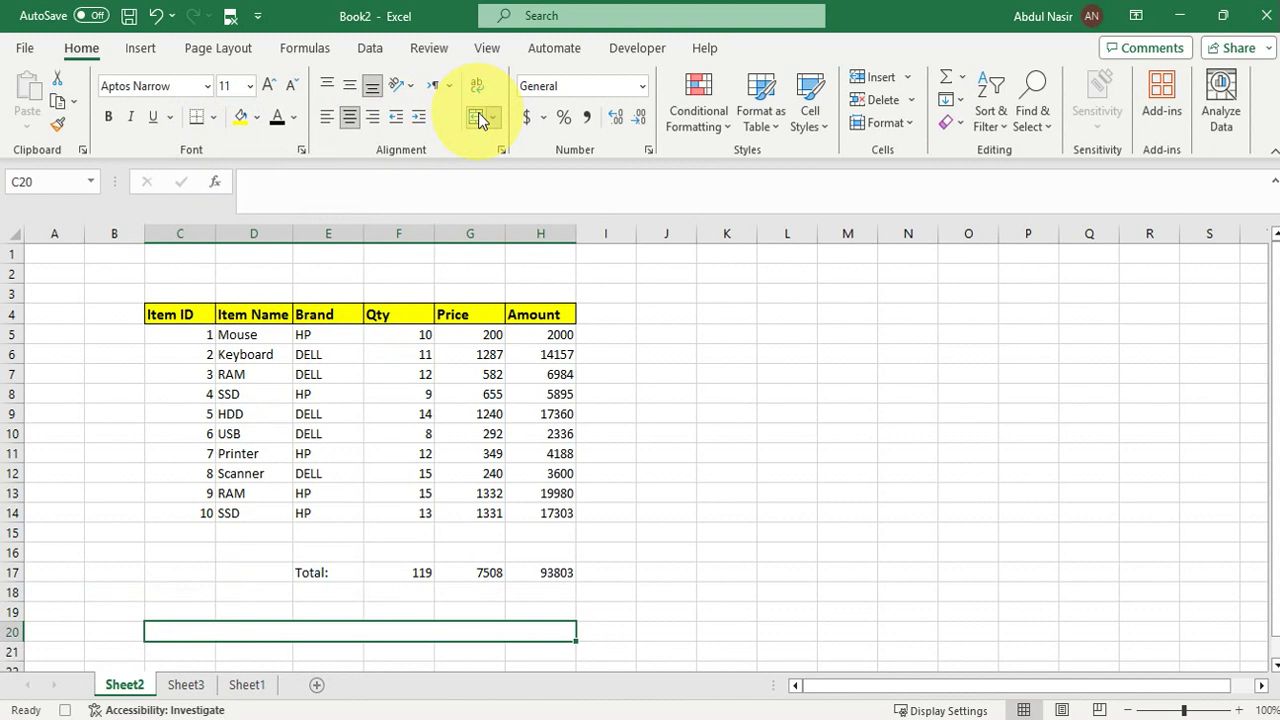
type("Prepared by ")
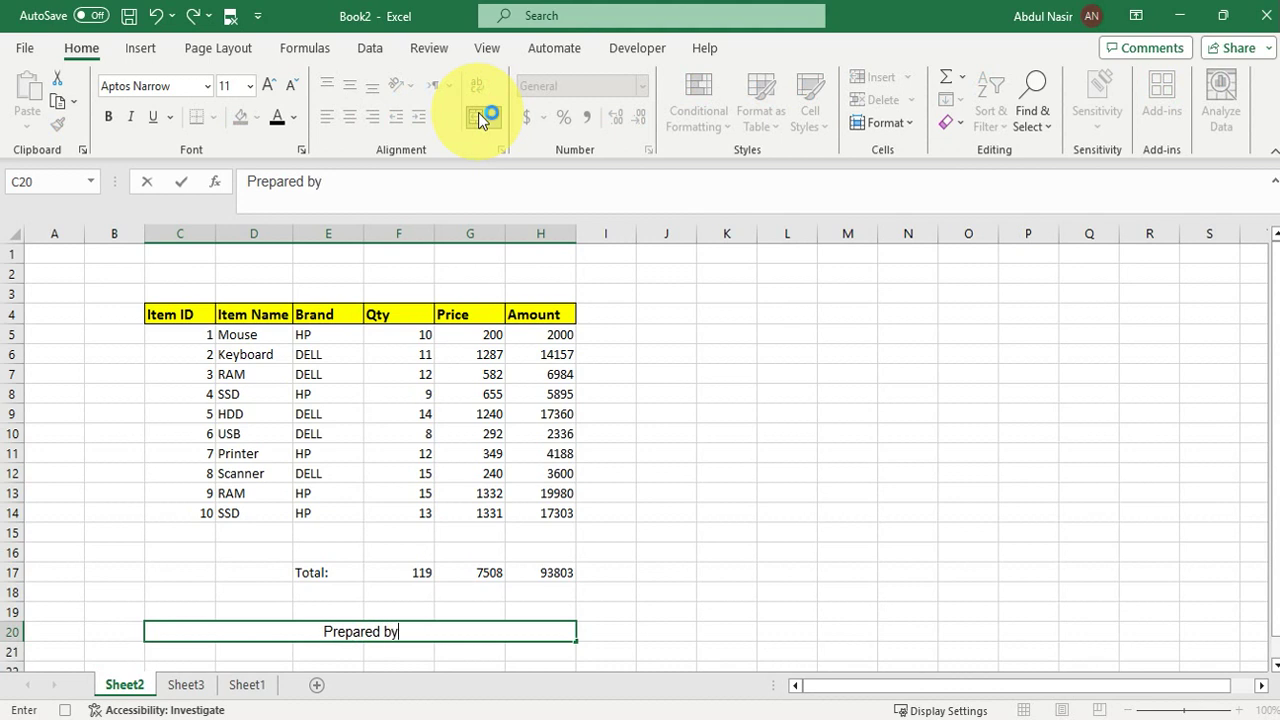
type("Prof")
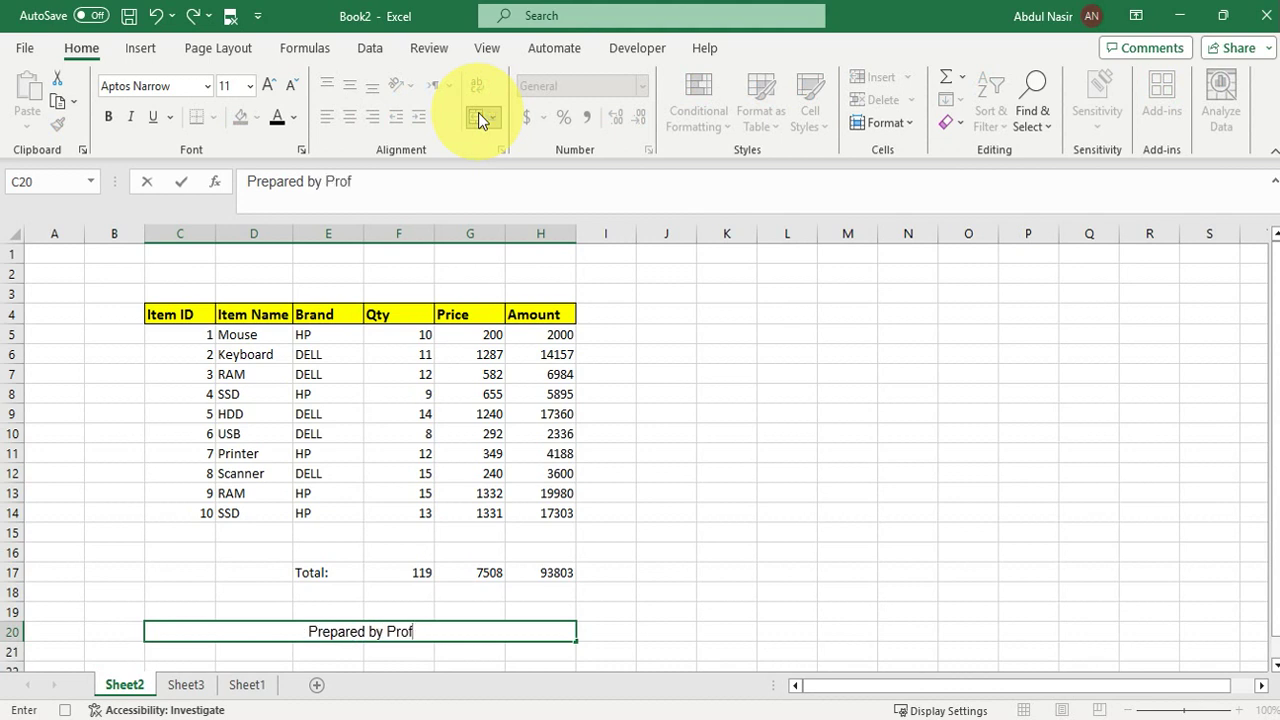
type(". Abdul Nasir Afridi")
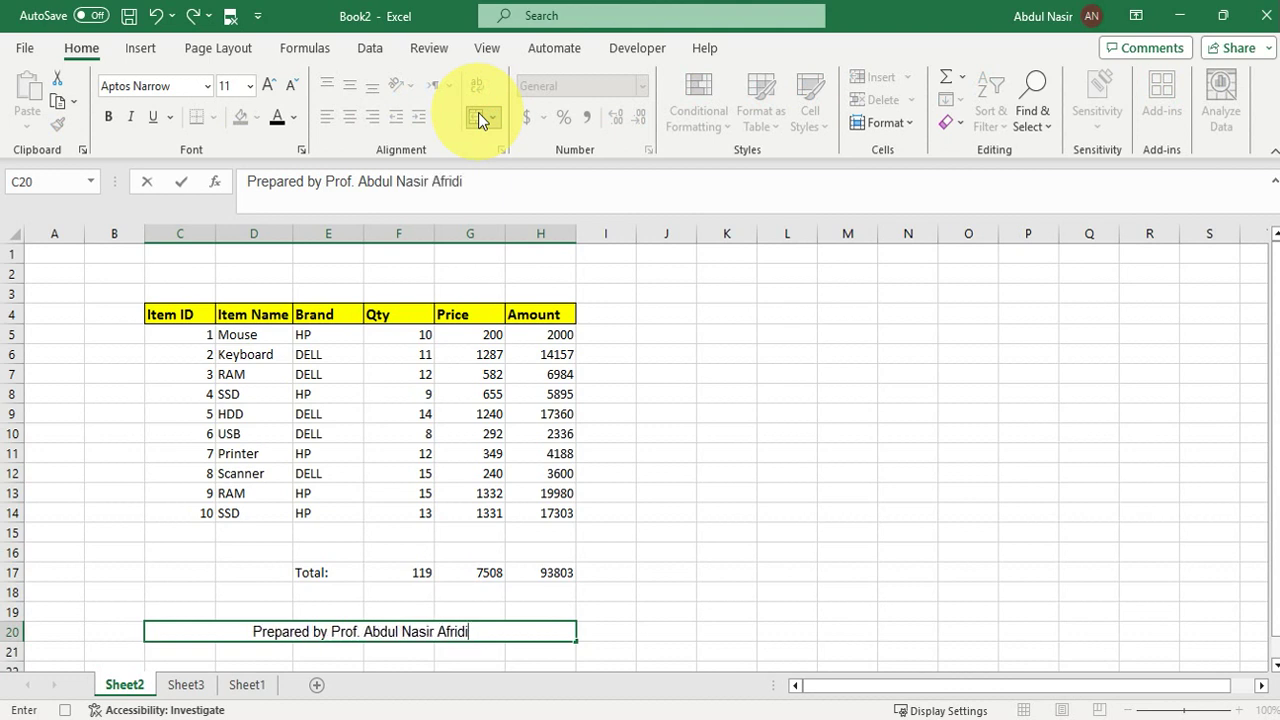
key("Return")
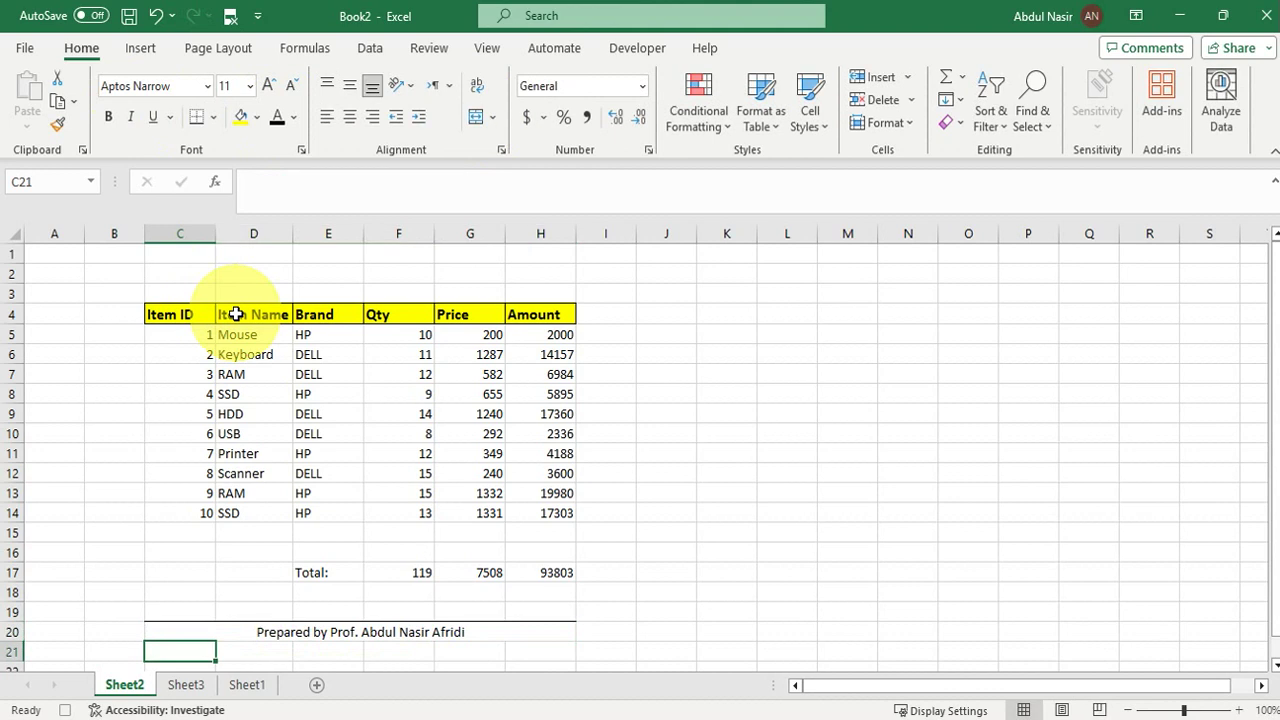
- Make the footer text bold at 12-point size
key("Up")
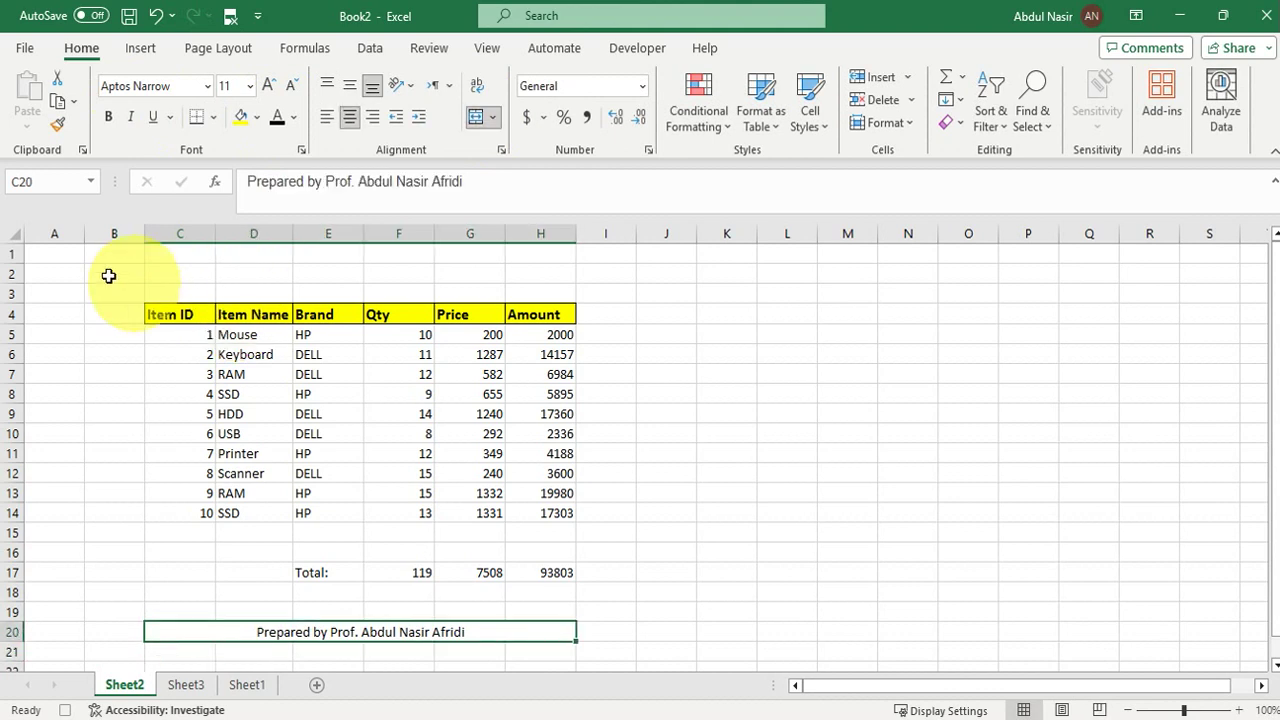
left_click(108, 118)
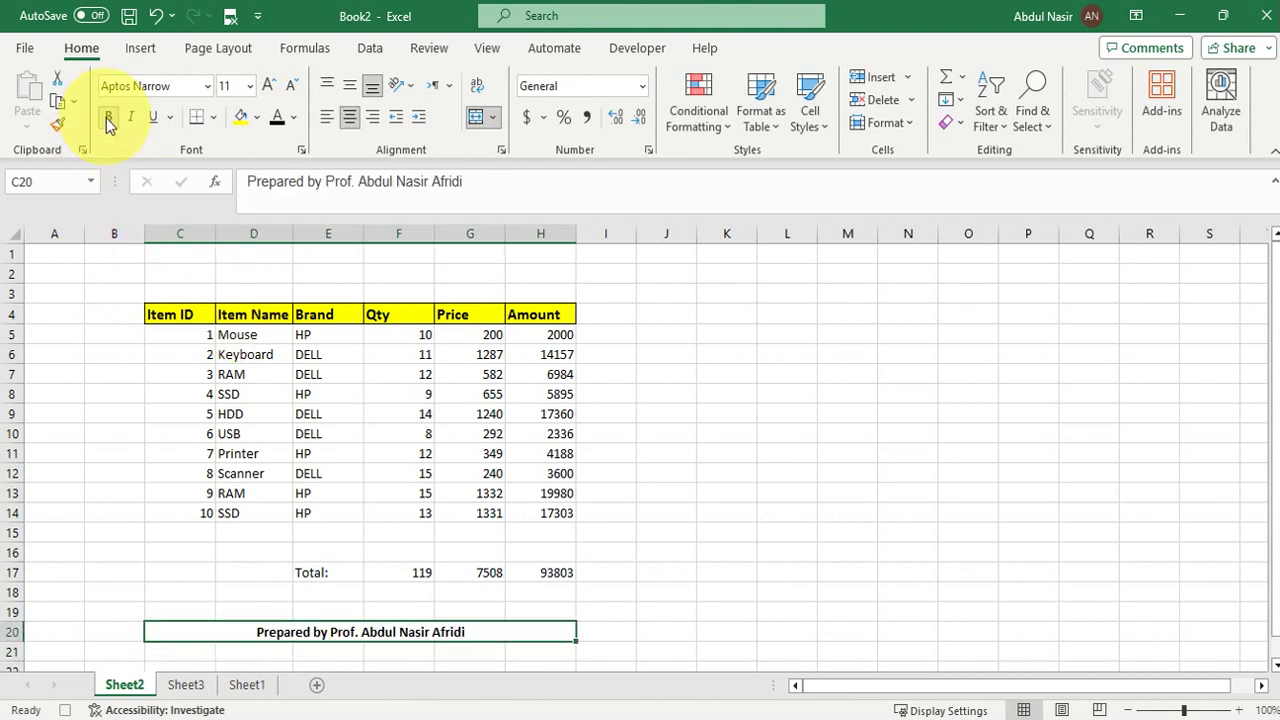
left_click(270, 88)
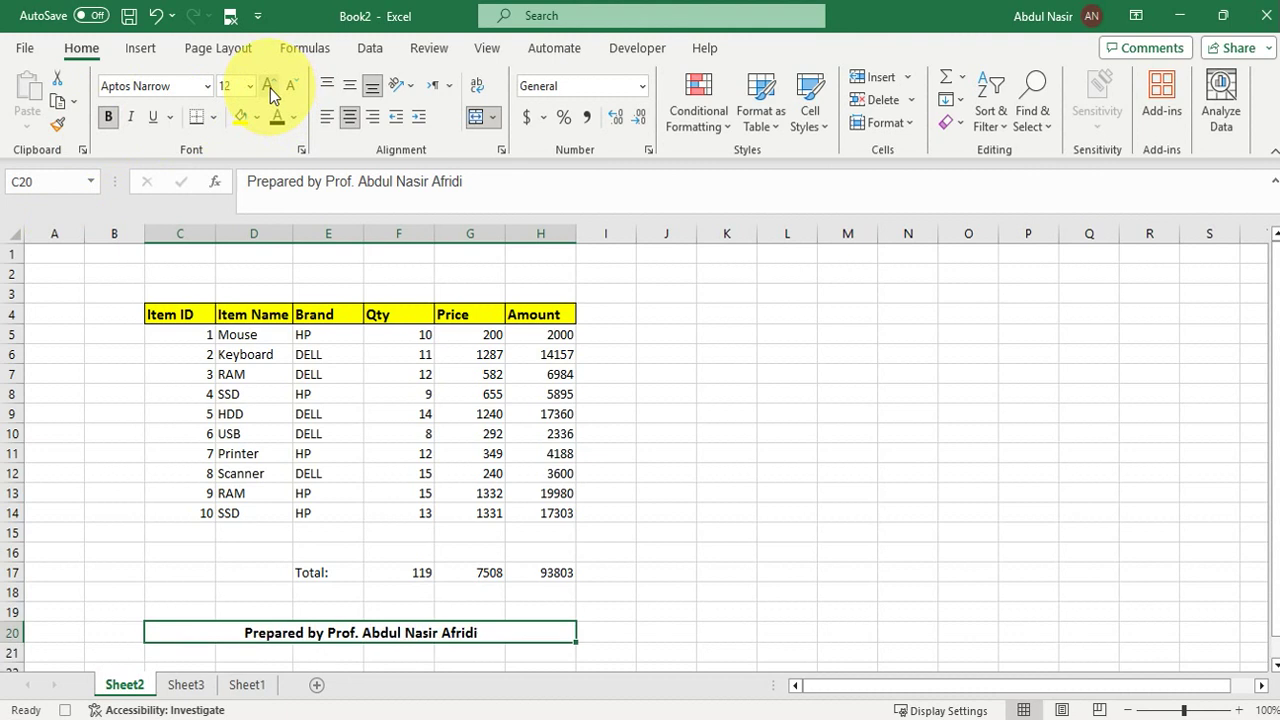
left_click(633, 49)
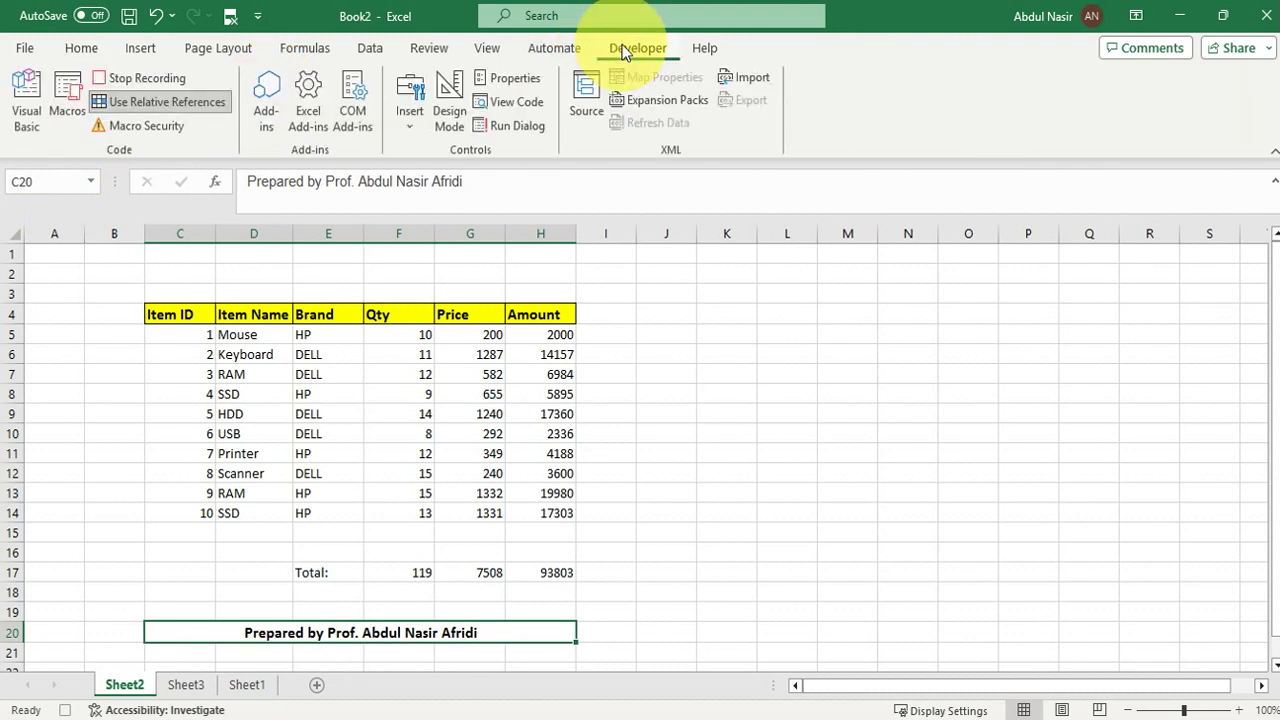
- With relative references on, type the header 'Average' in I4
left_click(163, 103)
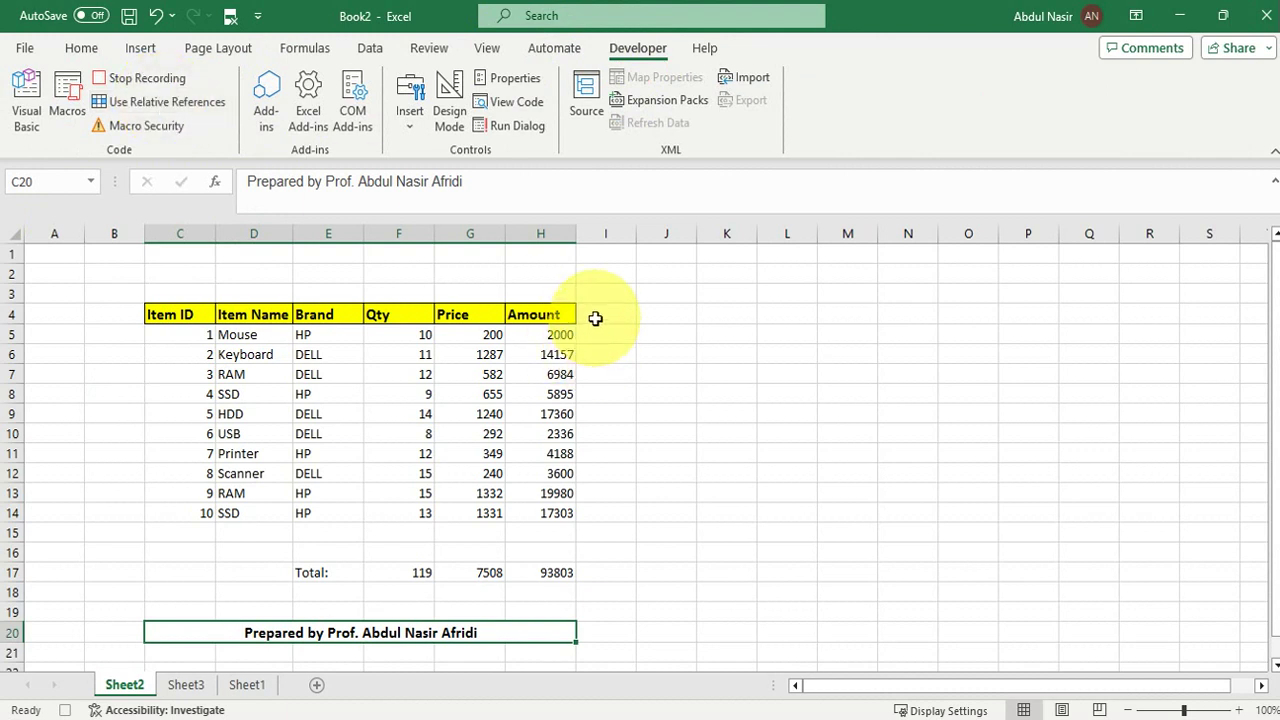
left_click(595, 318)
type("Ave")
type("rgae")
key("BackSpace")
key("BackSpace")
key("BackSpace")
type("age")
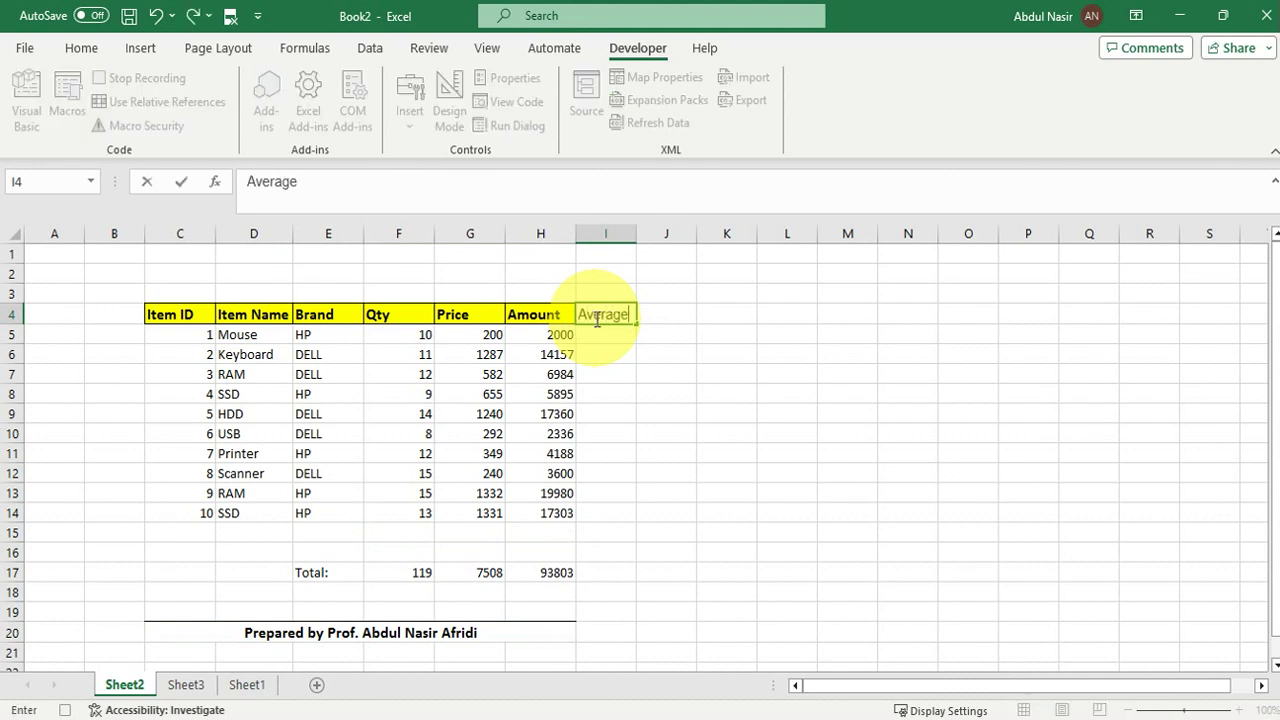
key("Return")
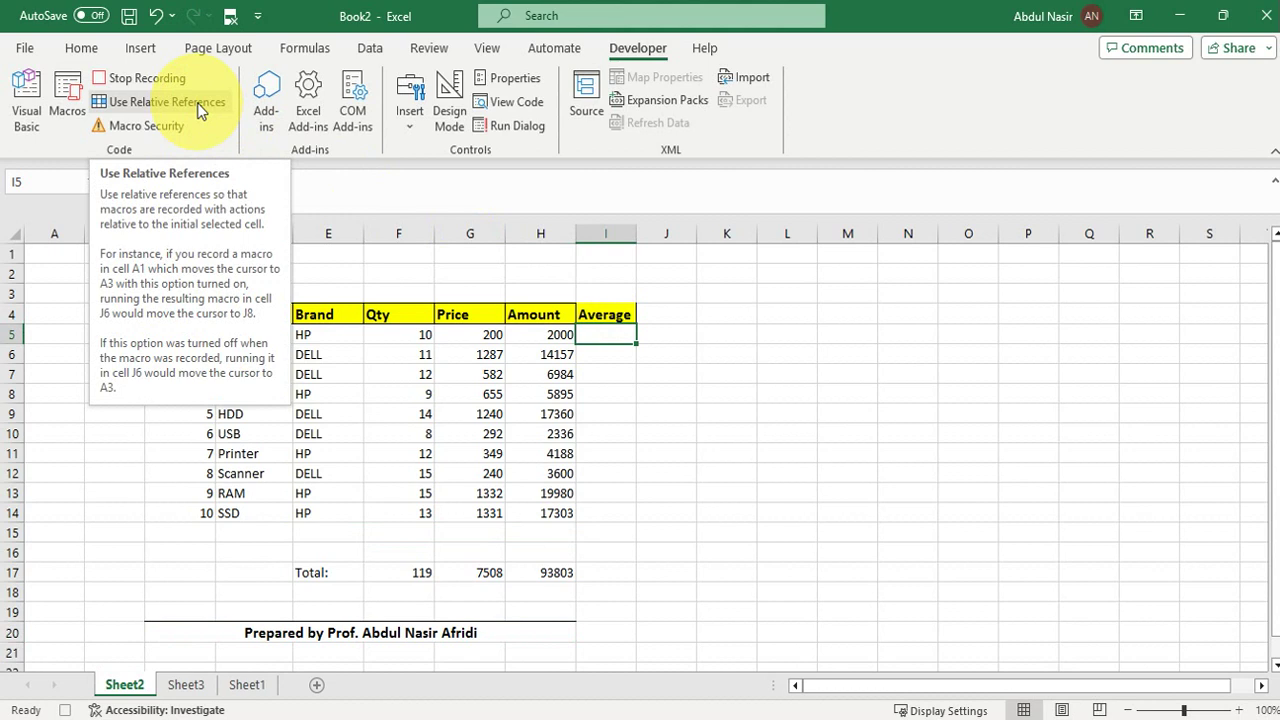
- Start an AVERAGE formula in I5, abandon it, and delete the I4 'Average' header
left_click(197, 102)
type("=aver")
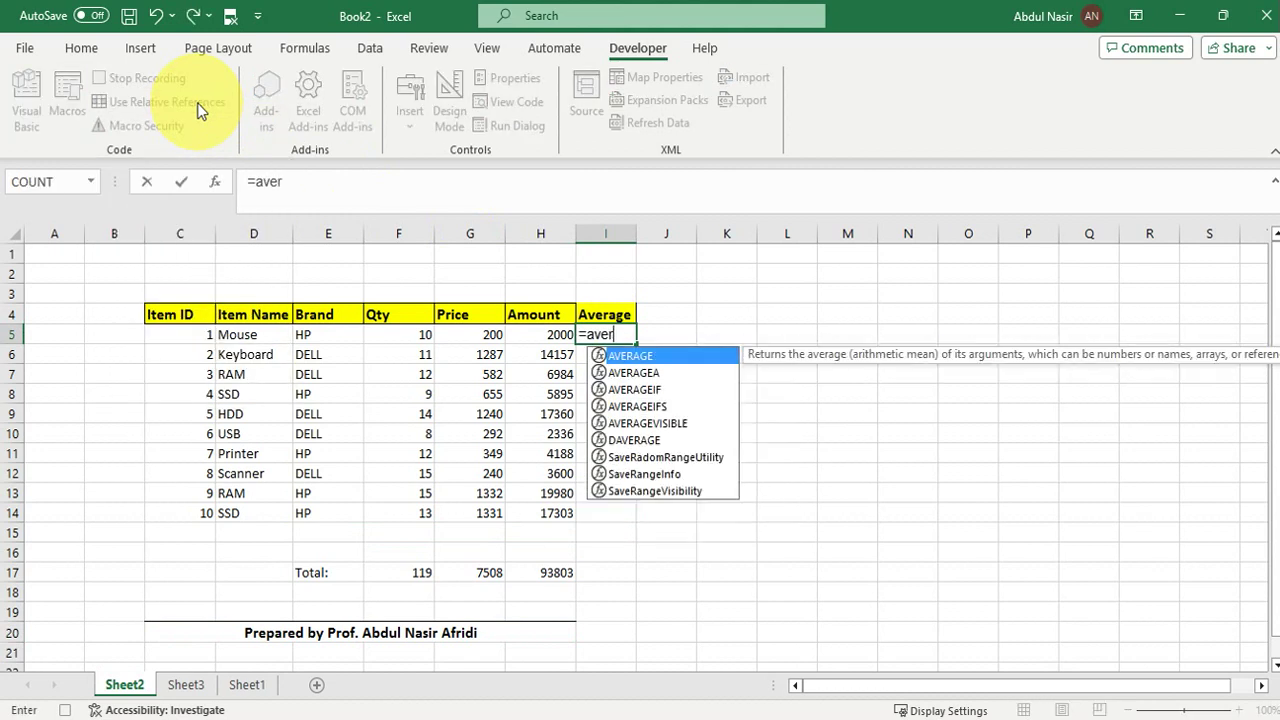
key("Tab")
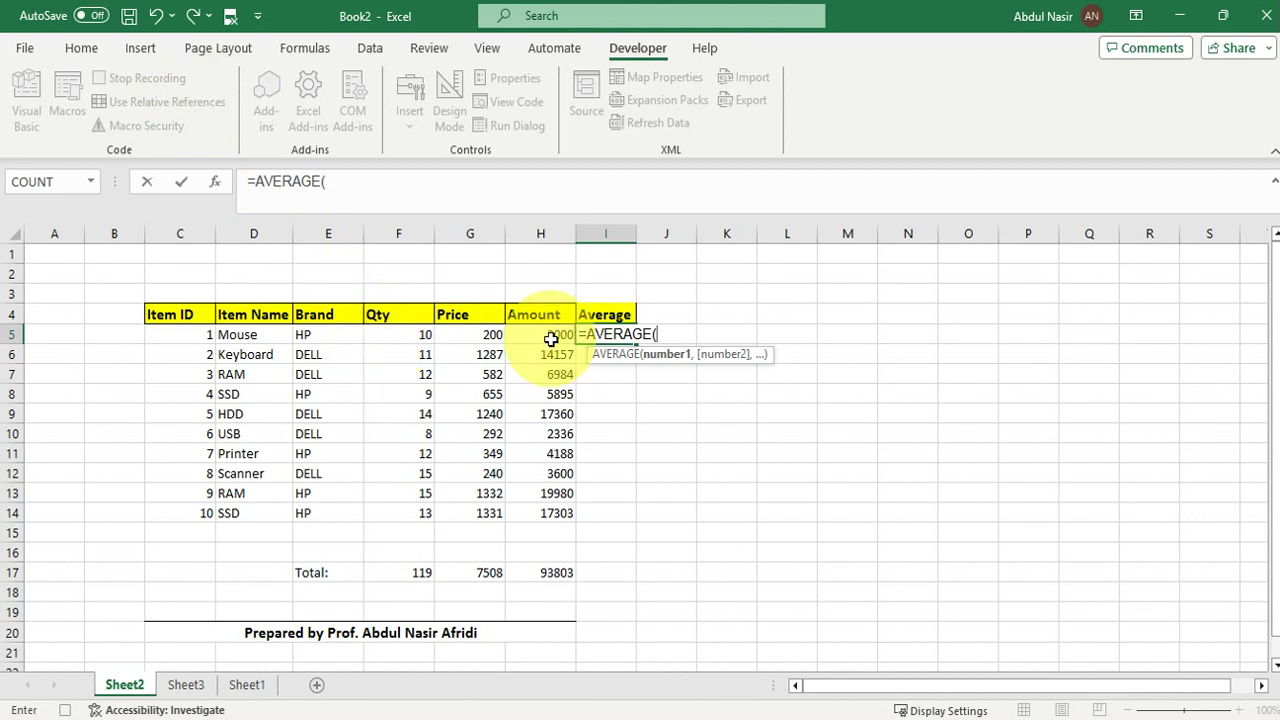
key("BackSpace")
key("BackSpace")
key("BackSpace")
key("BackSpace")
key("BackSpace")
key("BackSpace")
key("BackSpace")
key("BackSpace")
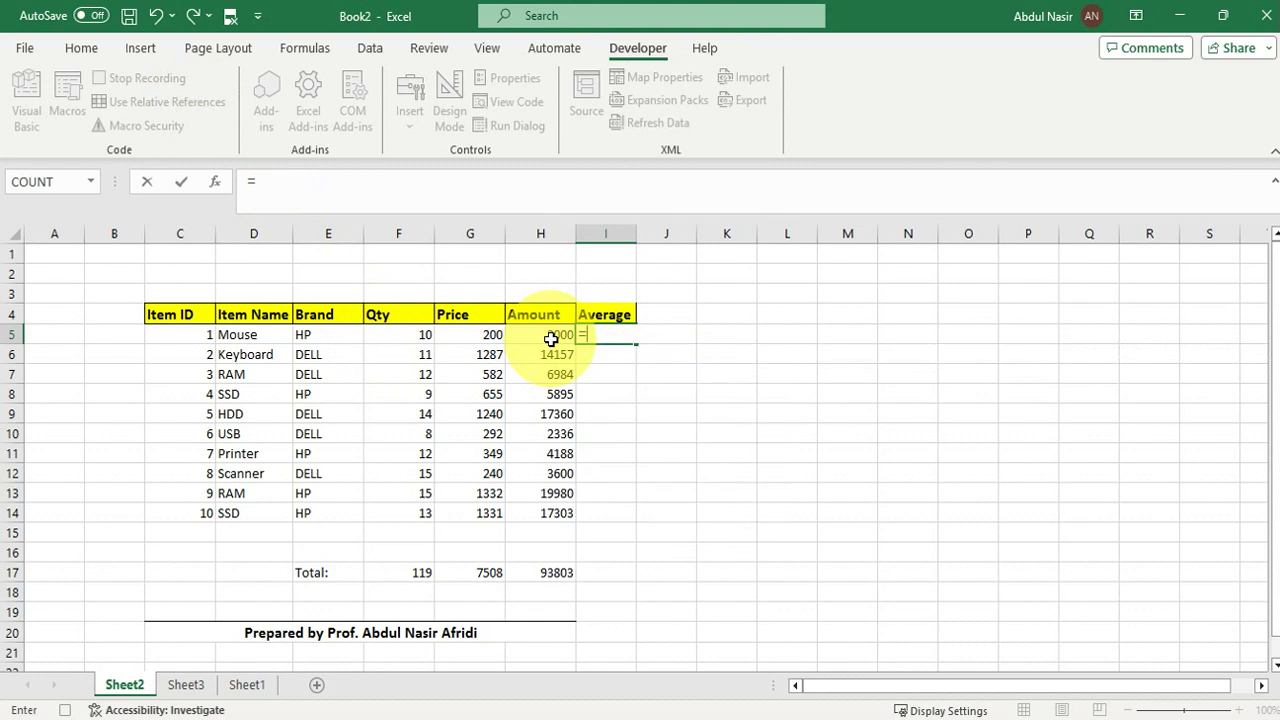
key("BackSpace")
left_click(610, 316)
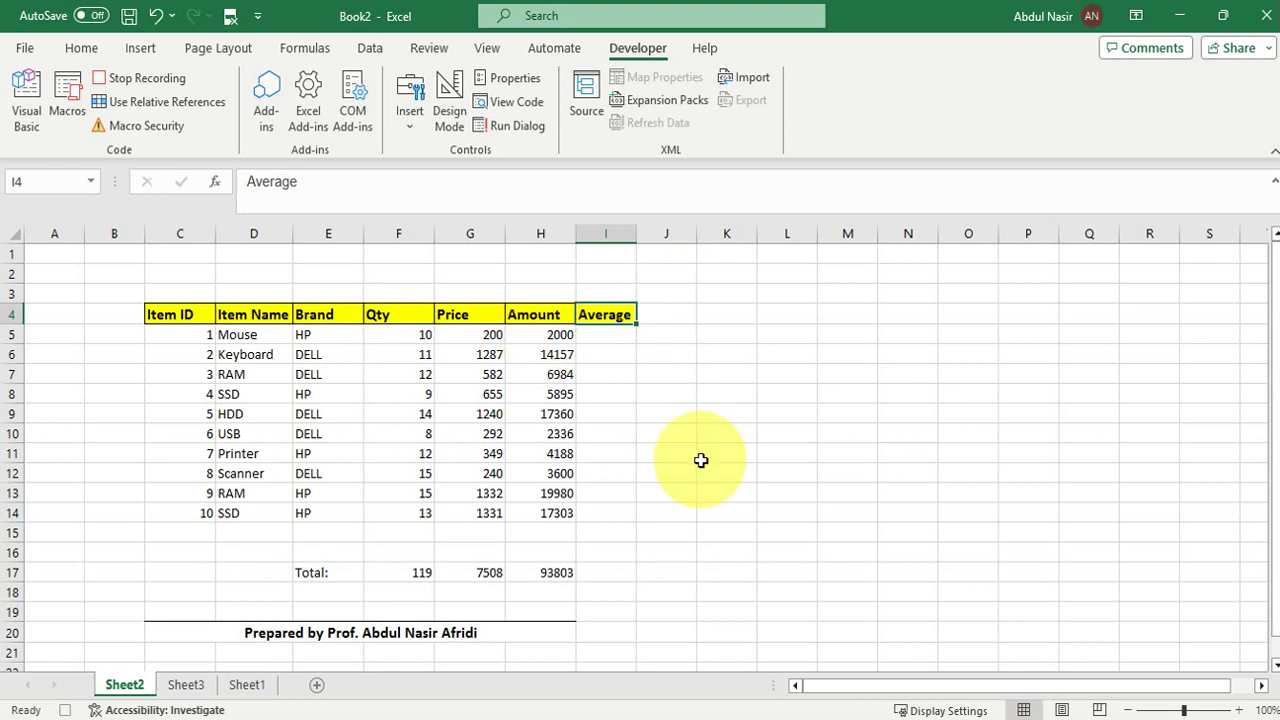
key("Delete")
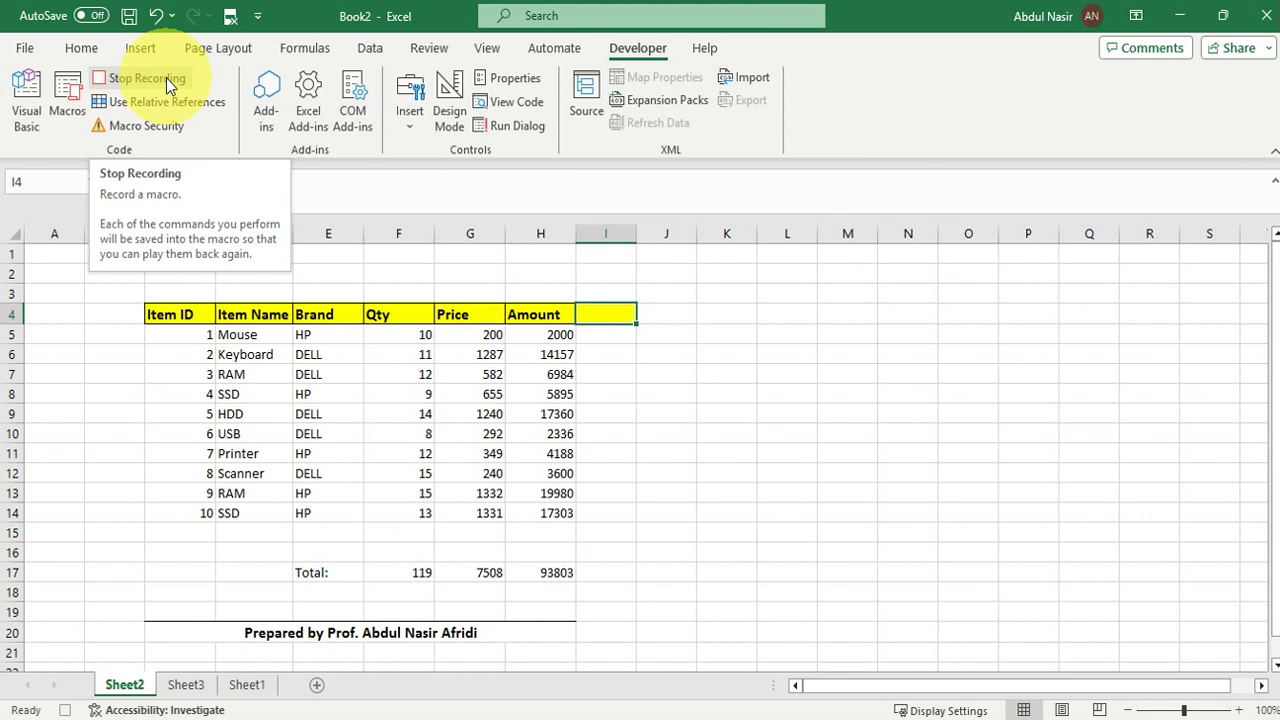
- Stop recording the Recmac macro from the Developer tab
left_click(166, 78)
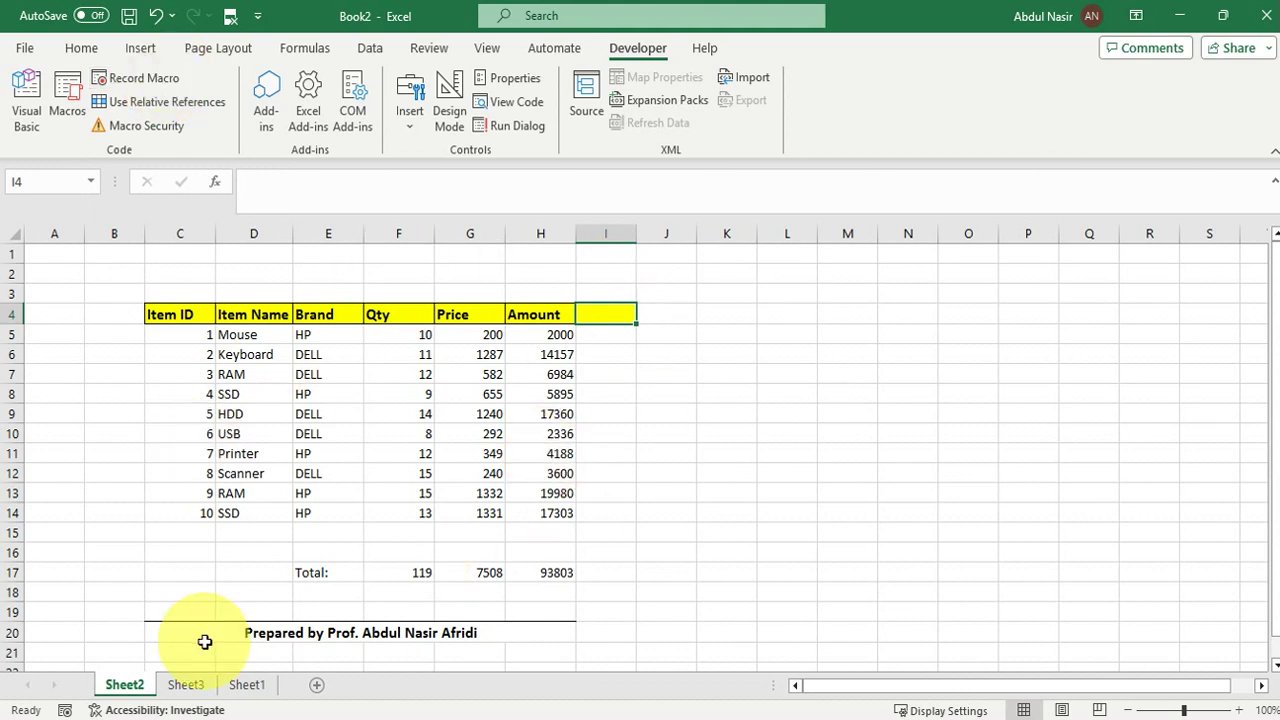
- Run Recmac (Ctrl+Shift+M) on Sheet3, producing totals 225, 16161 and 184763
left_click(186, 685)
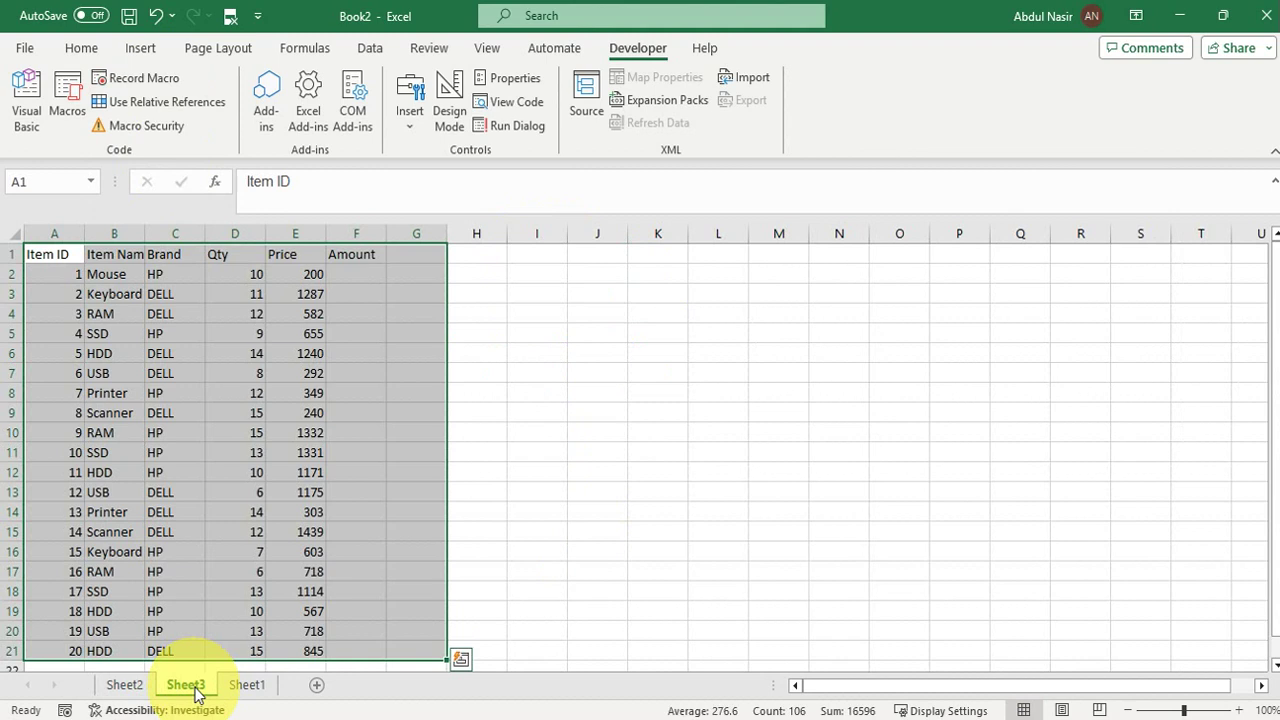
left_click(534, 514)
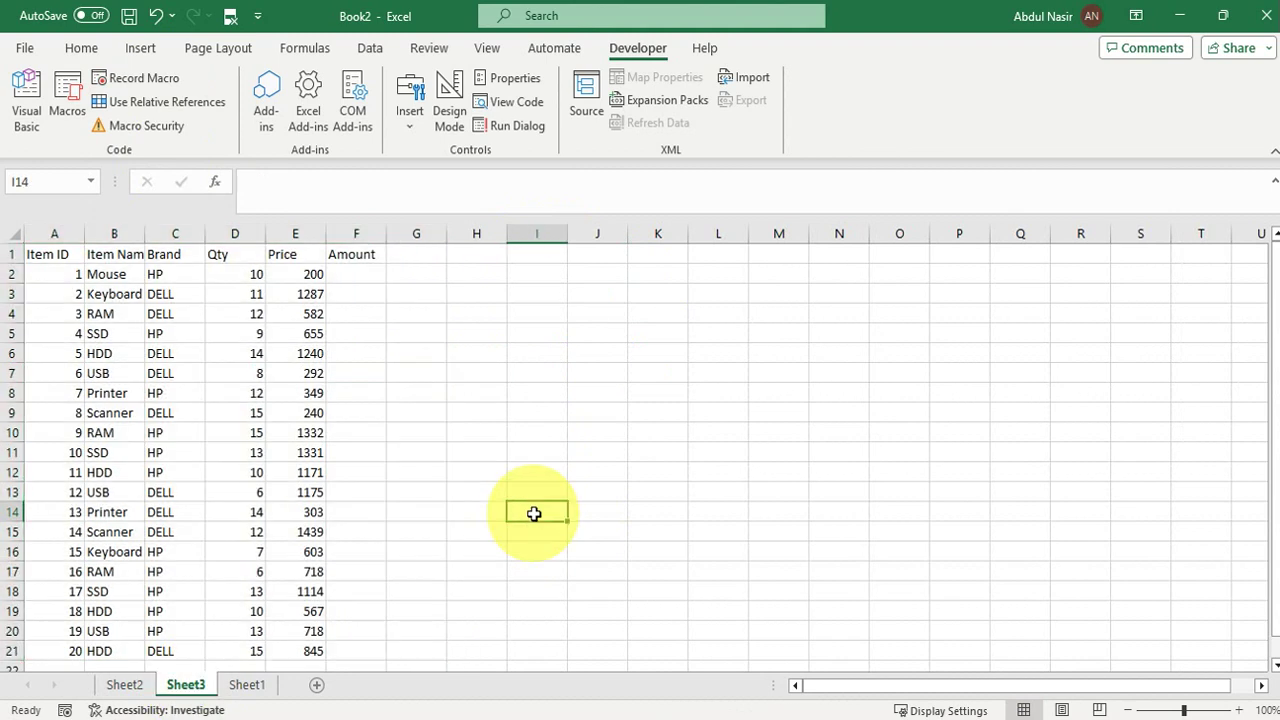
key("ctrl+shift+m")
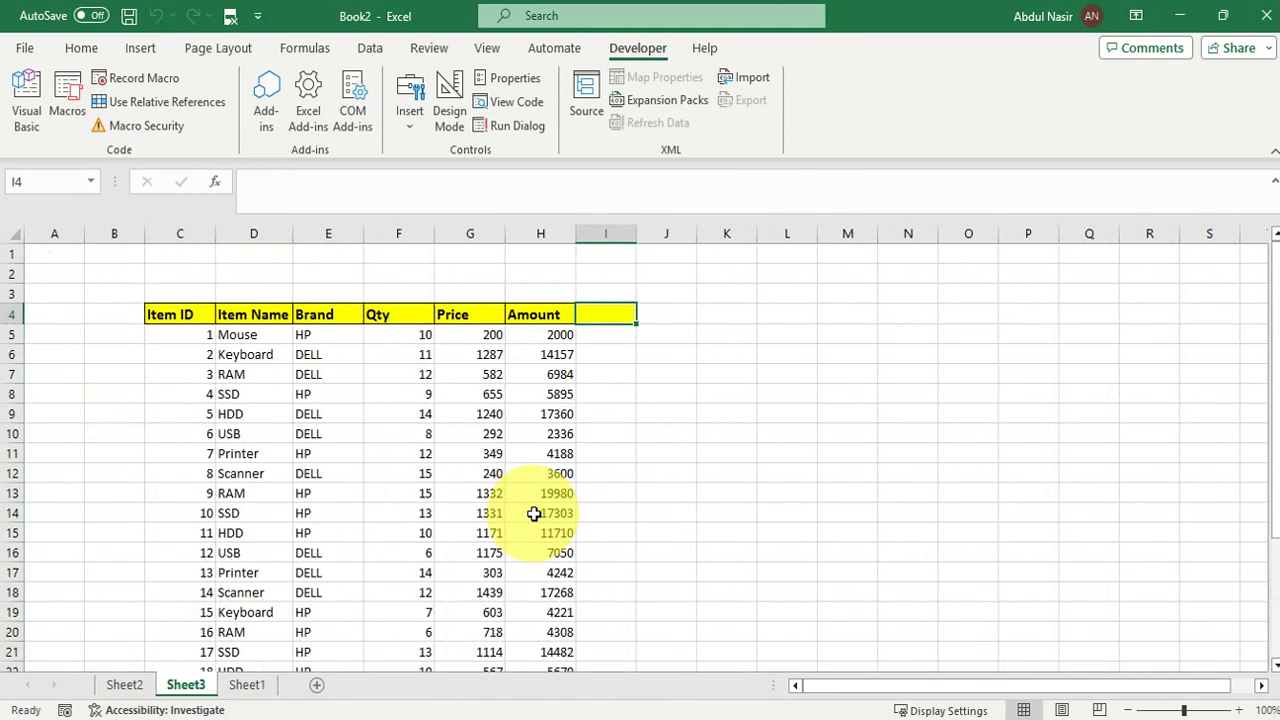
left_click_drag(1275, 260, 1272, 478)
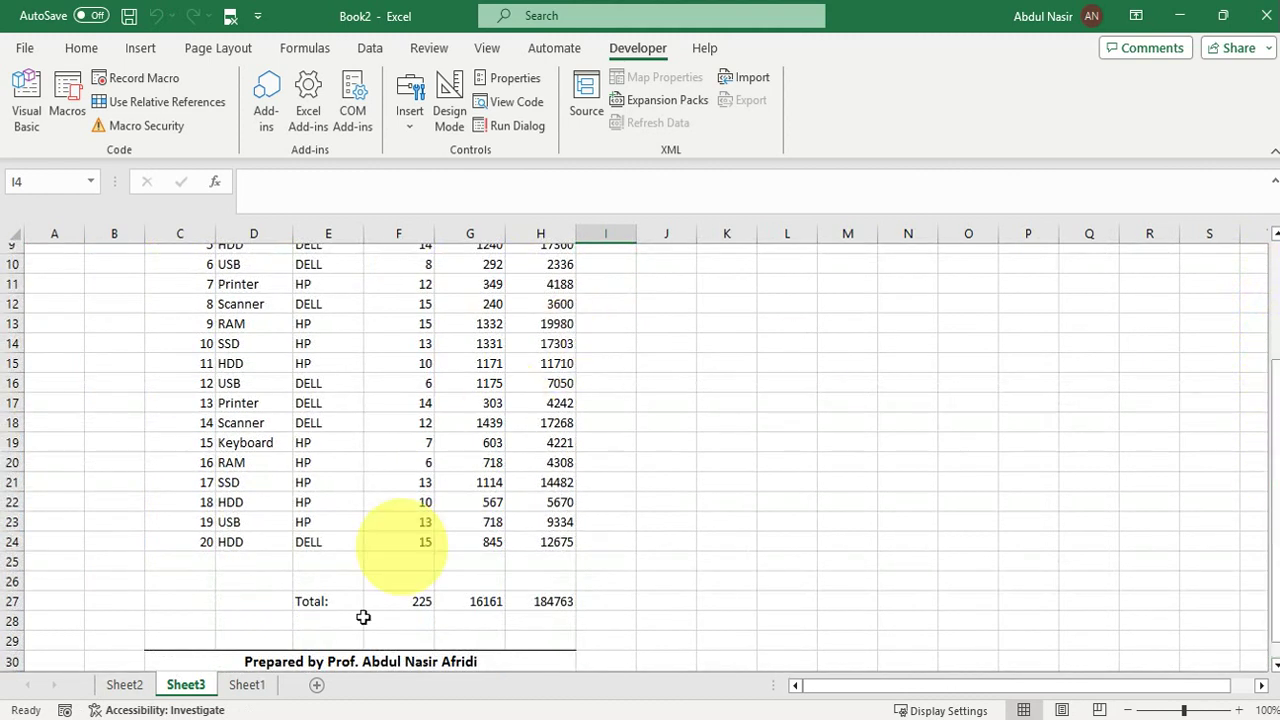
left_click(250, 688)
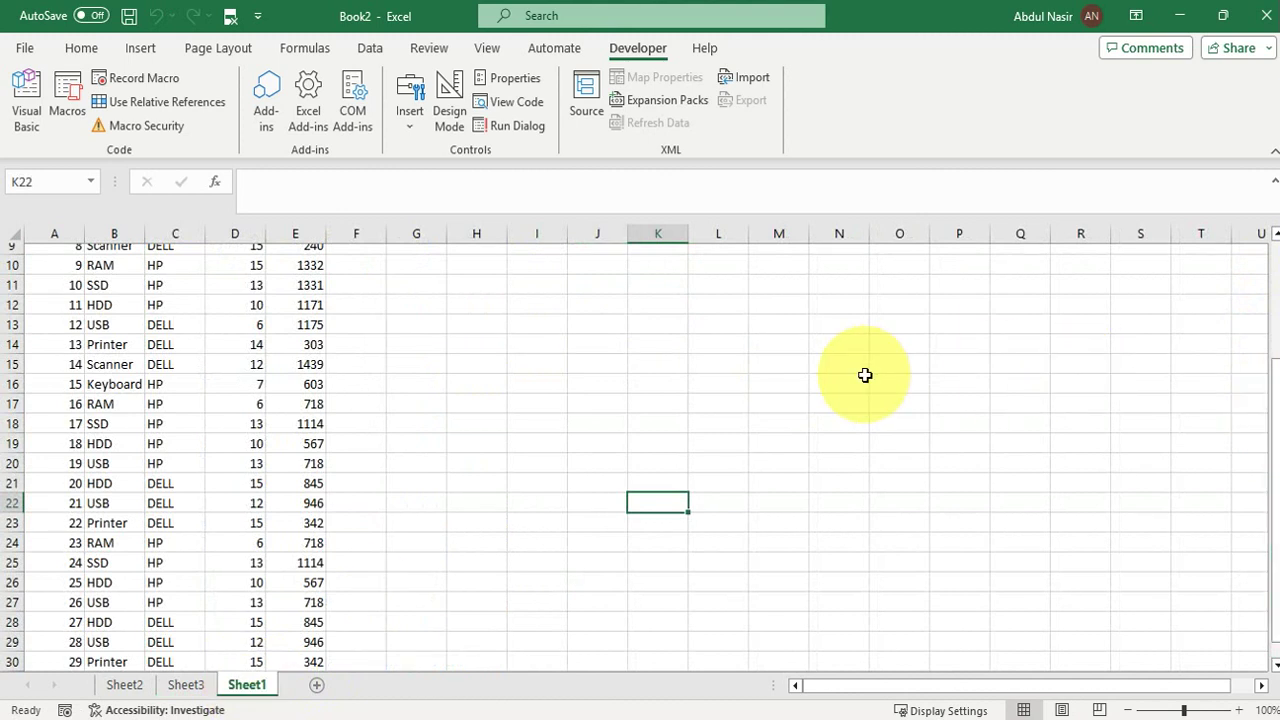
- Run Recmac on Sheet1 for totals 336, 22699, 264196, comparing with Sheet3, then show Sheet2
key("ctrl+shift+m")
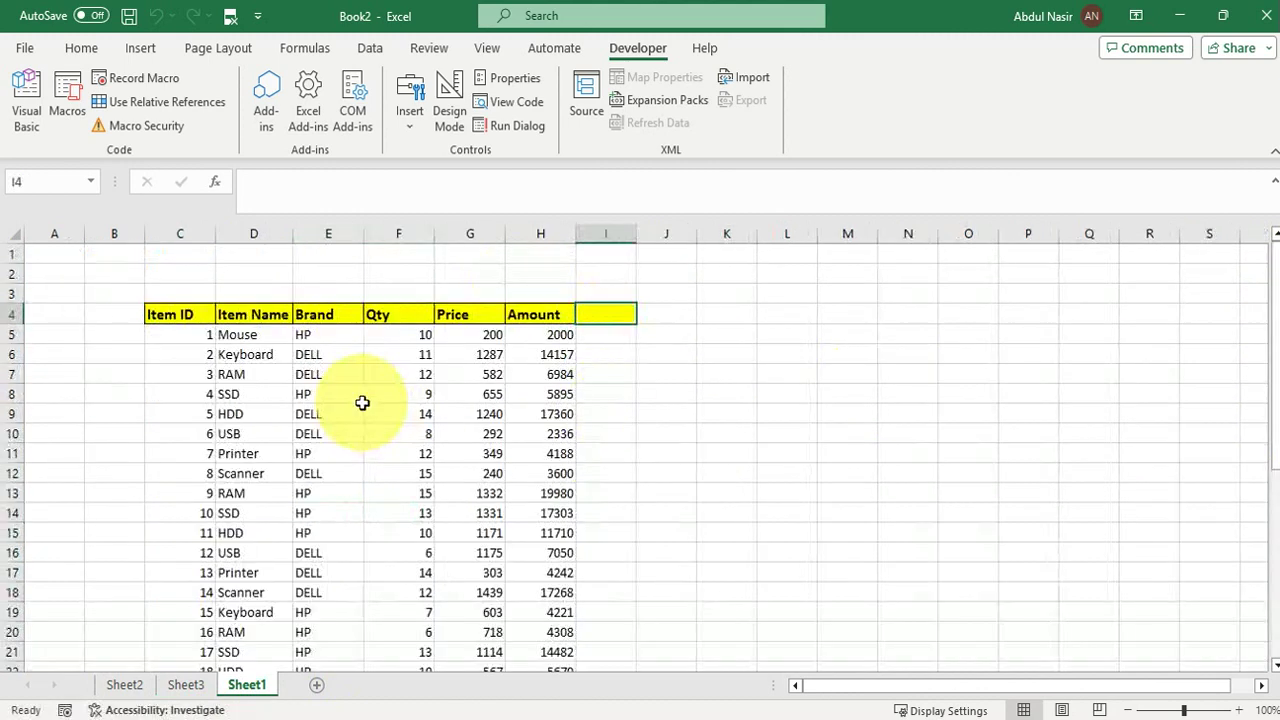
left_click_drag(1272, 330, 1272, 500)
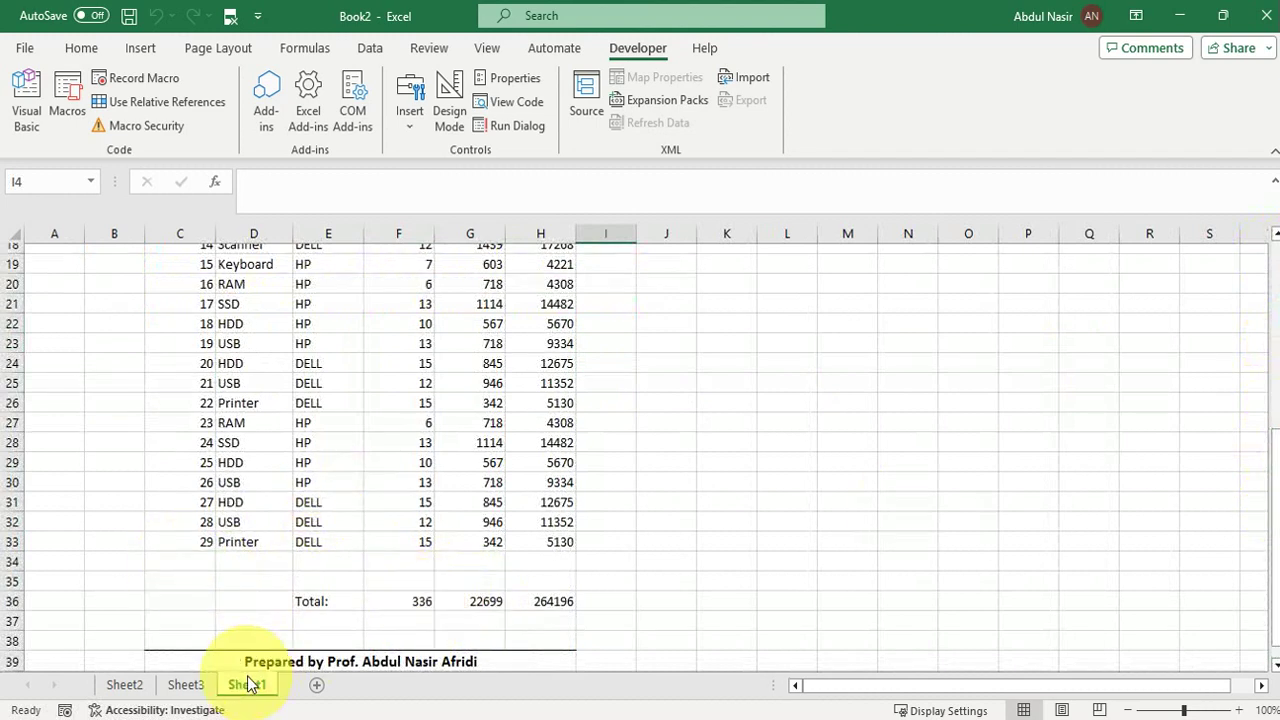
left_click(186, 684)
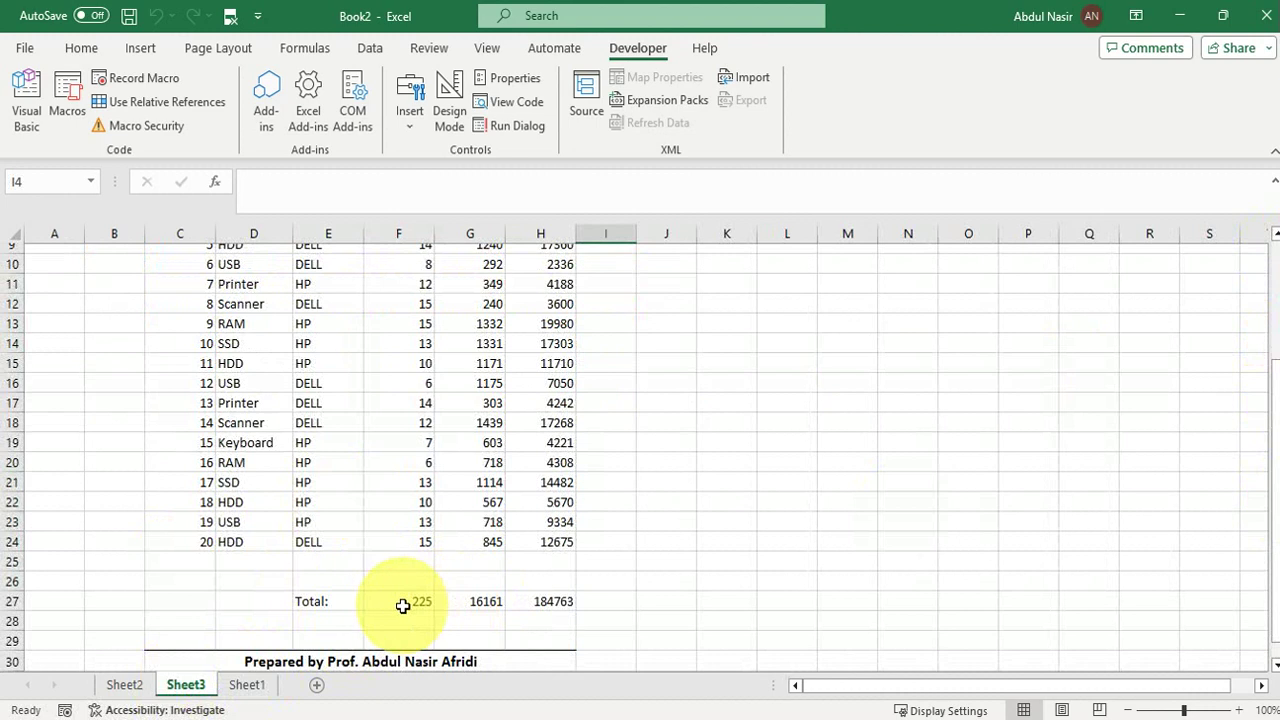
left_click(246, 686)
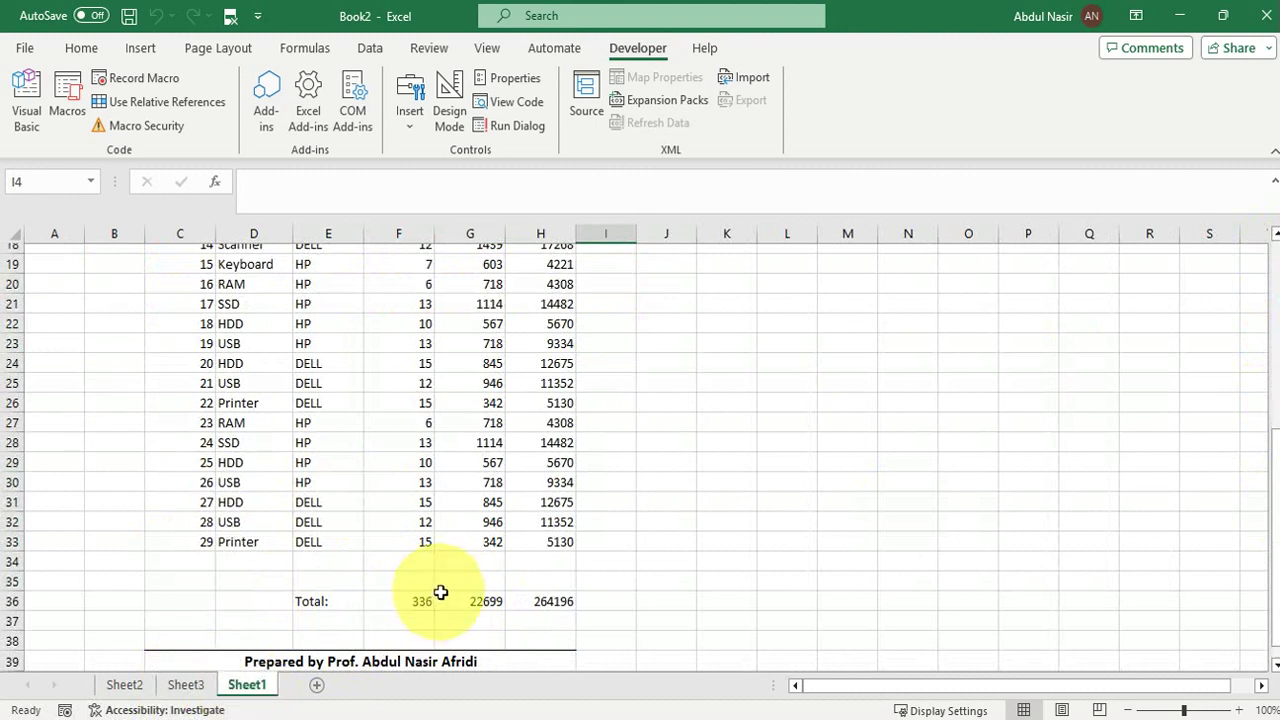
left_click(199, 688)
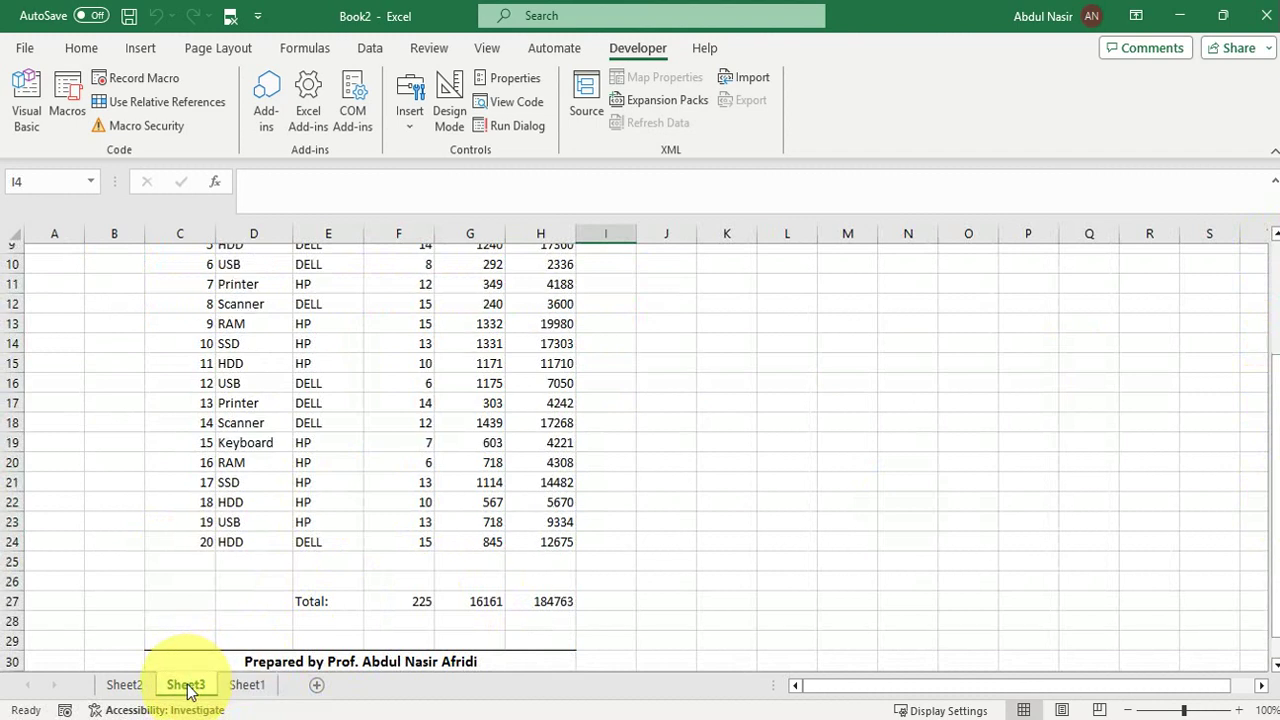
left_click(250, 686)
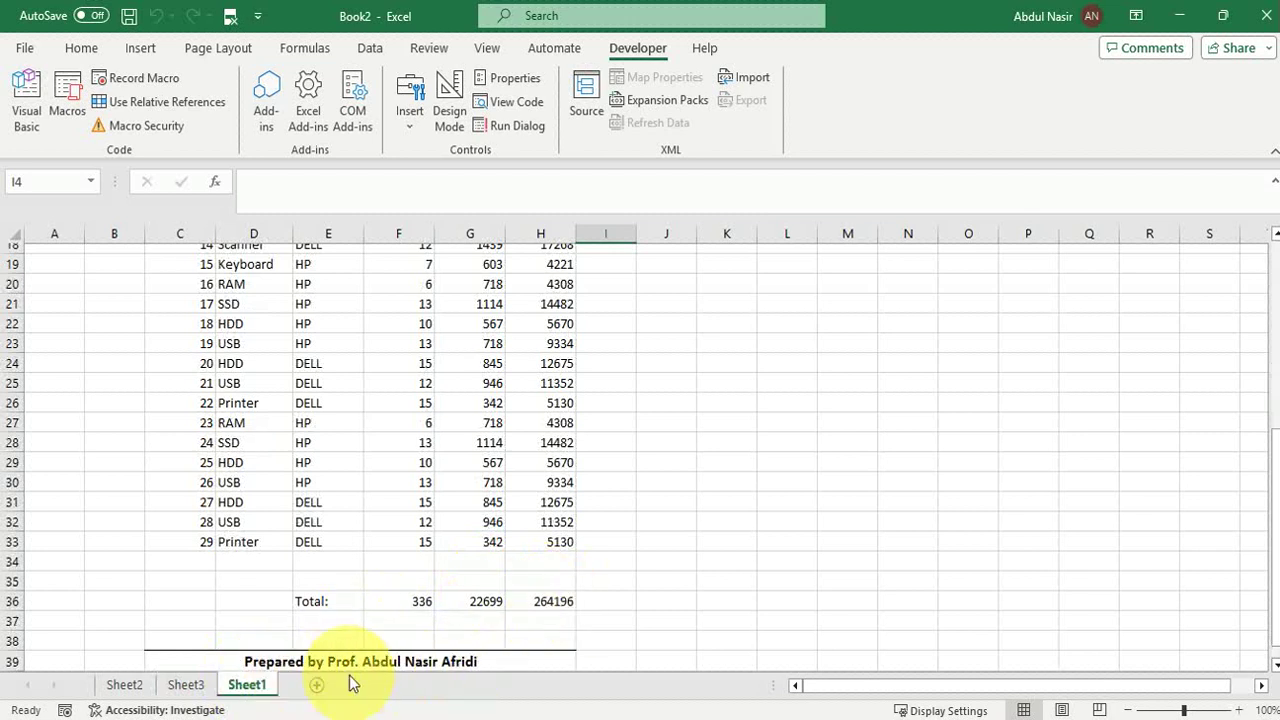
left_click(184, 686)
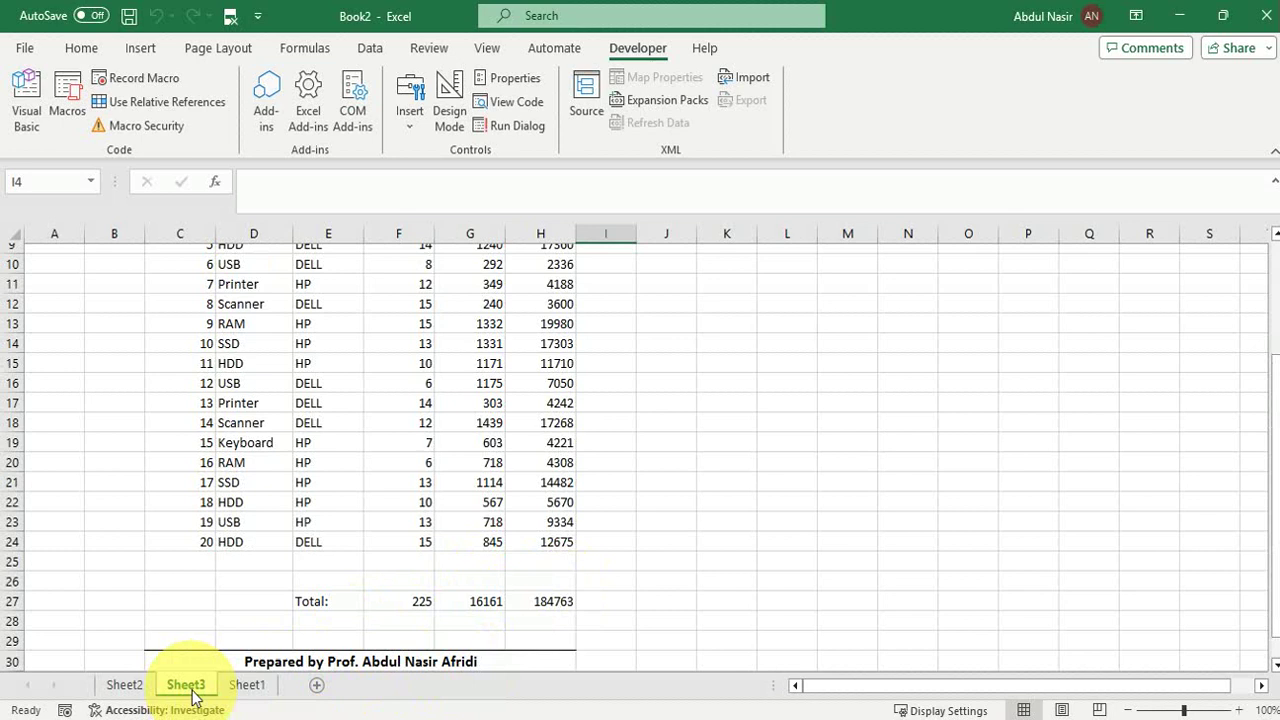
left_click(121, 686)
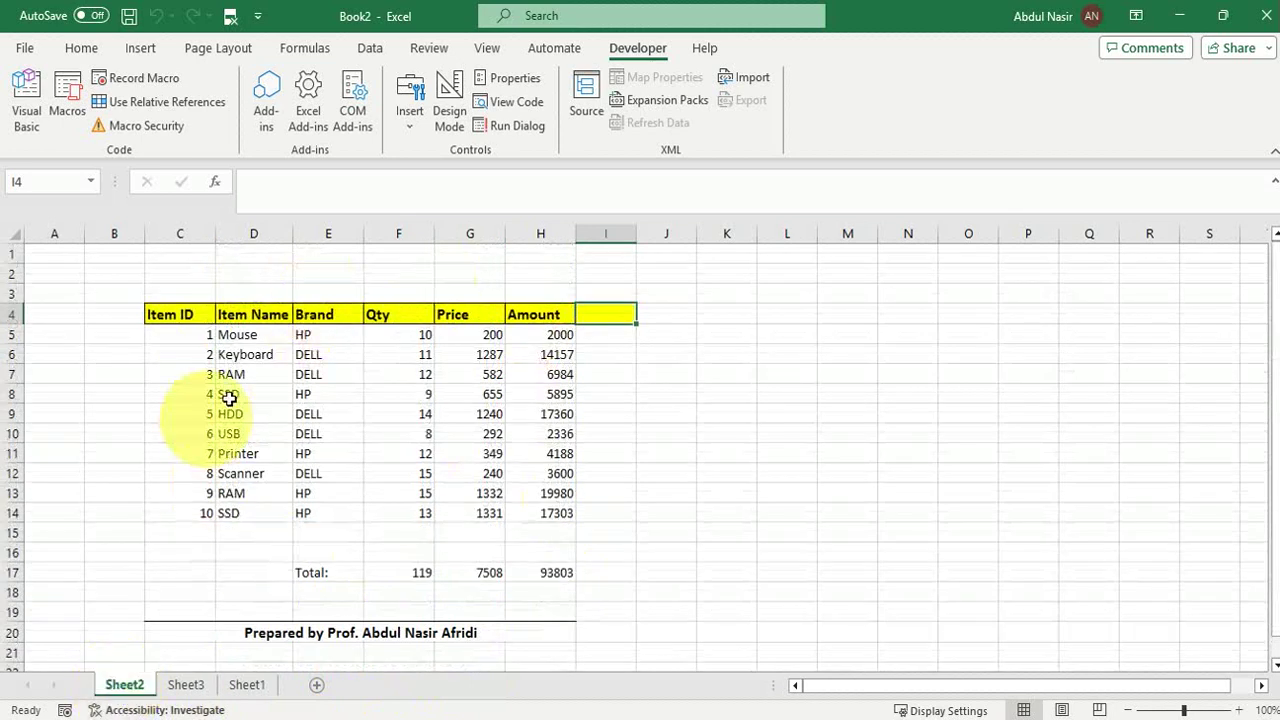